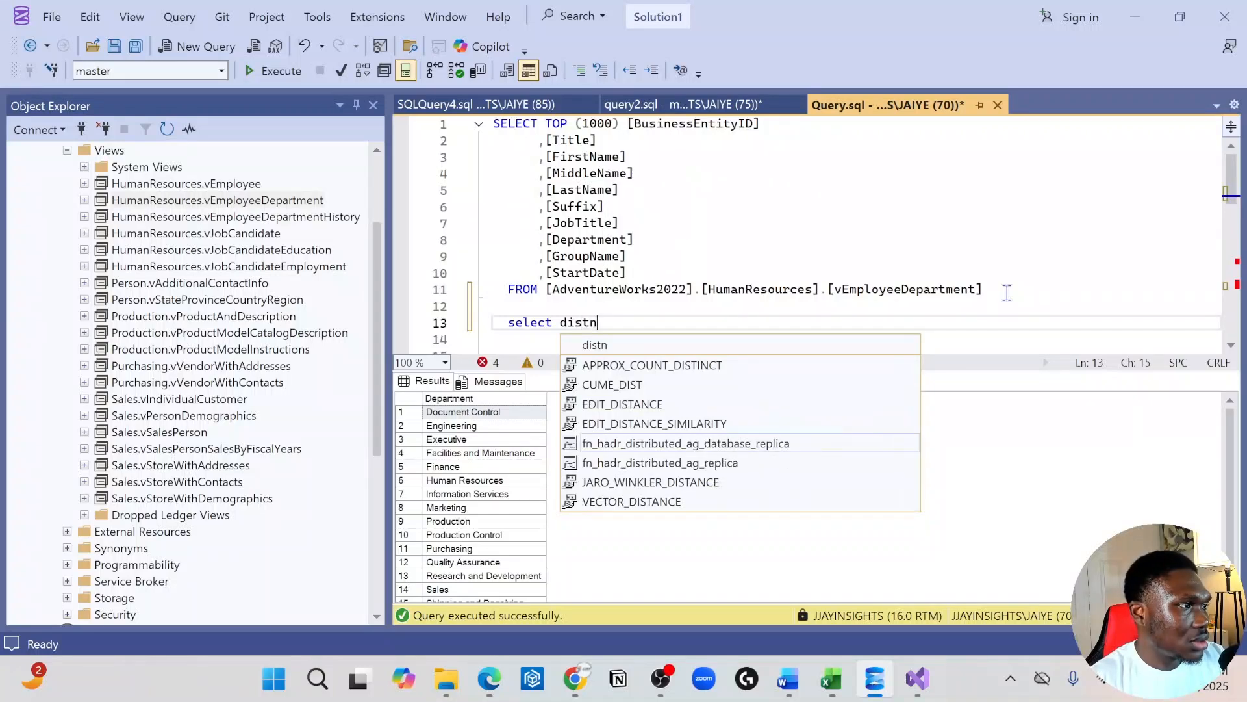
# Write a query below the existing one selecting distinct startdate from [AdventureWorks2022].[HumanResources].[vEmployeeDepartment]
pyautogui.write('inct s')
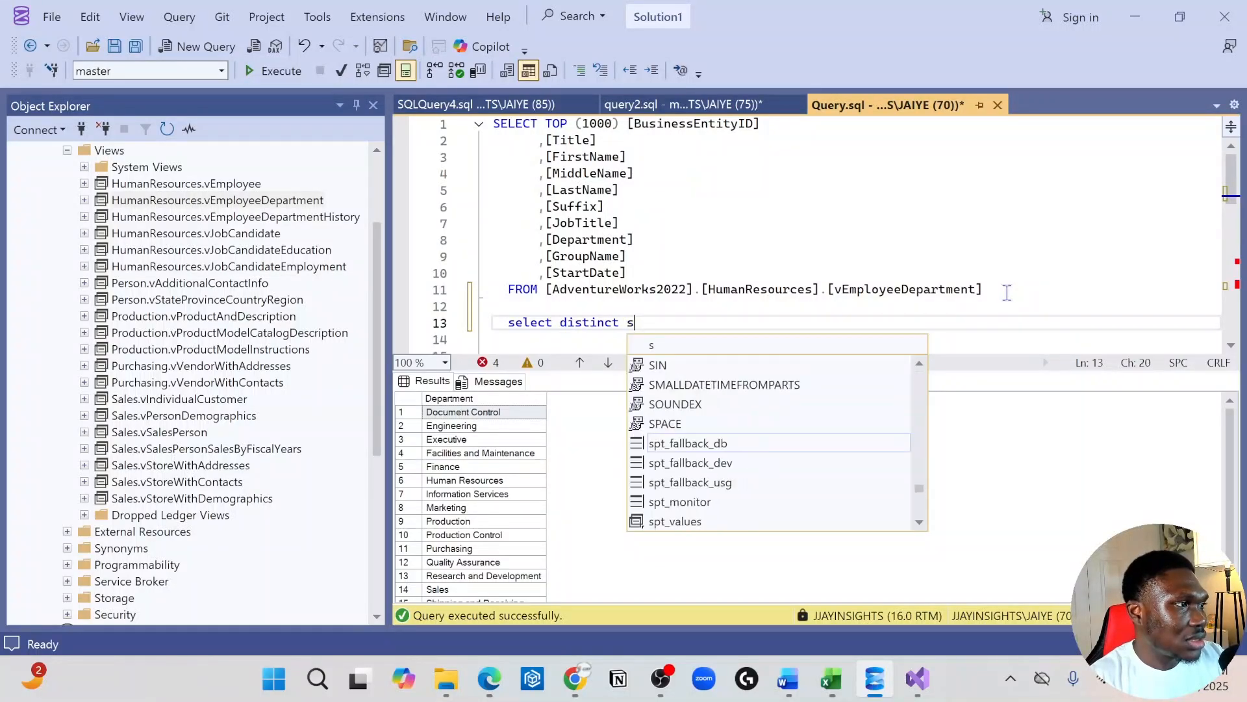
pyautogui.write('tartdate')
pyautogui.press('Escape')
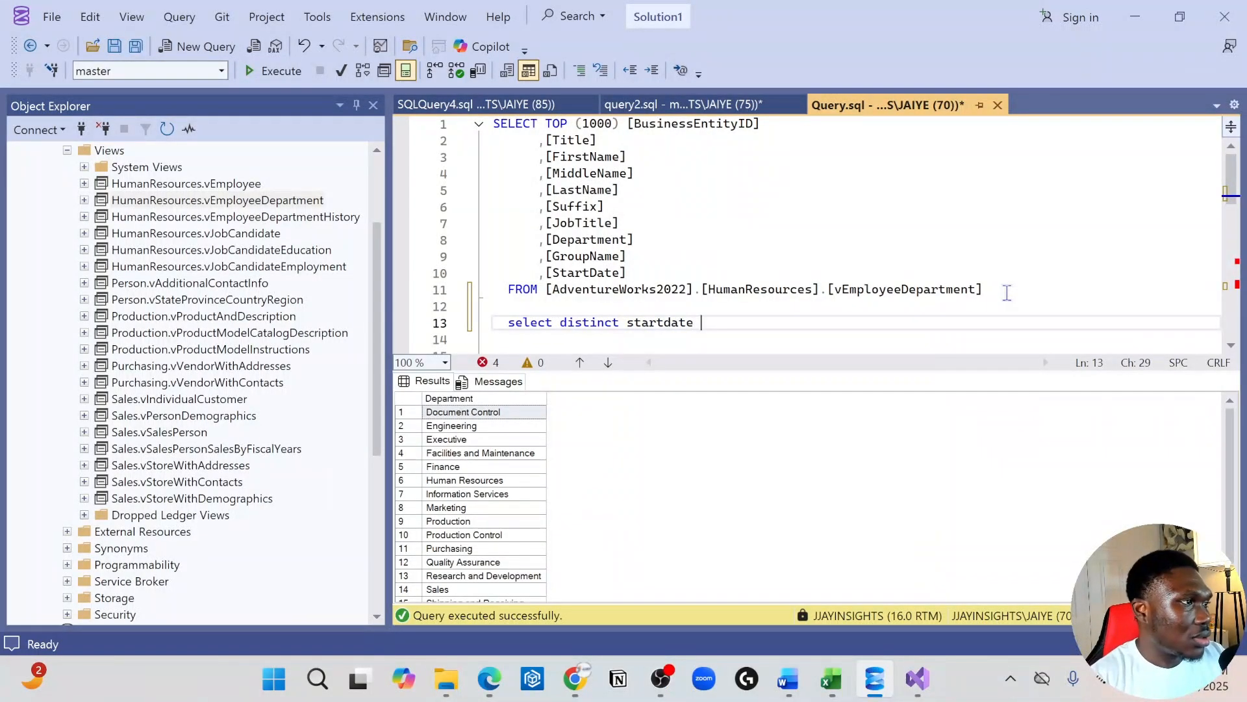
pyautogui.moveTo(1005, 291); pyautogui.dragTo(505, 296)
pyautogui.hotkey('ctrl', 'c')
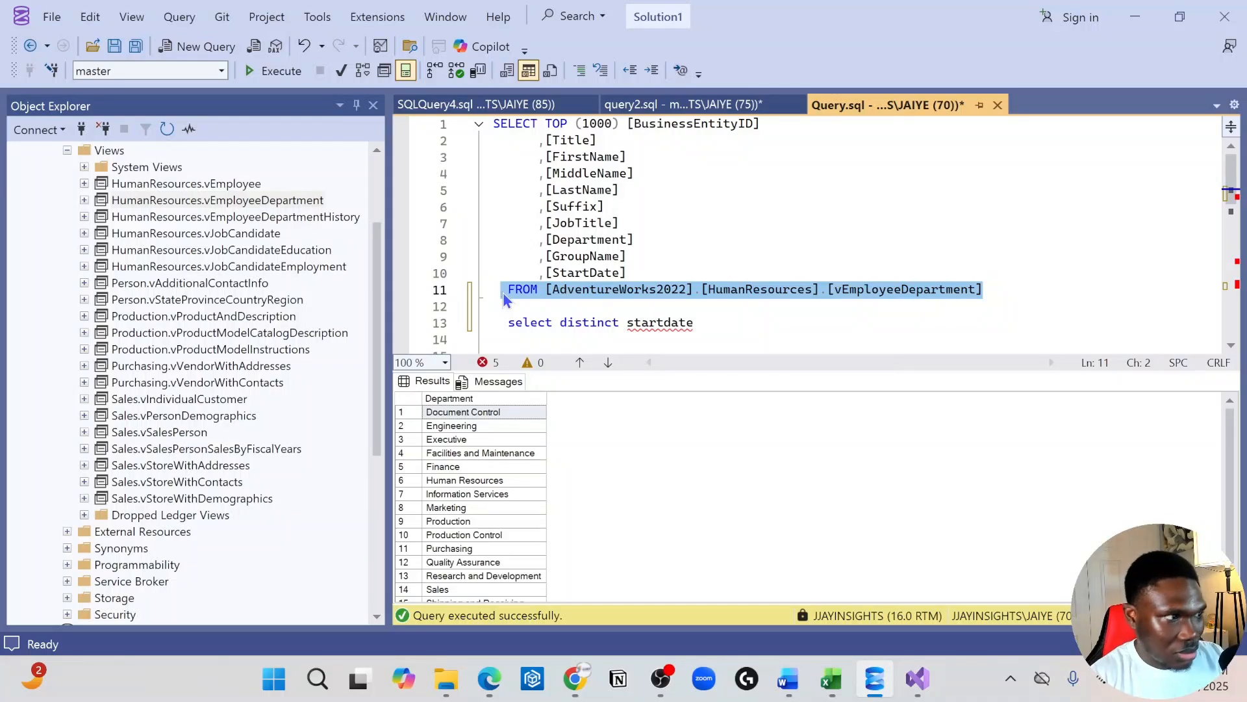
pyautogui.click(730, 339)
pyautogui.hotkey('ctrl', 'v')
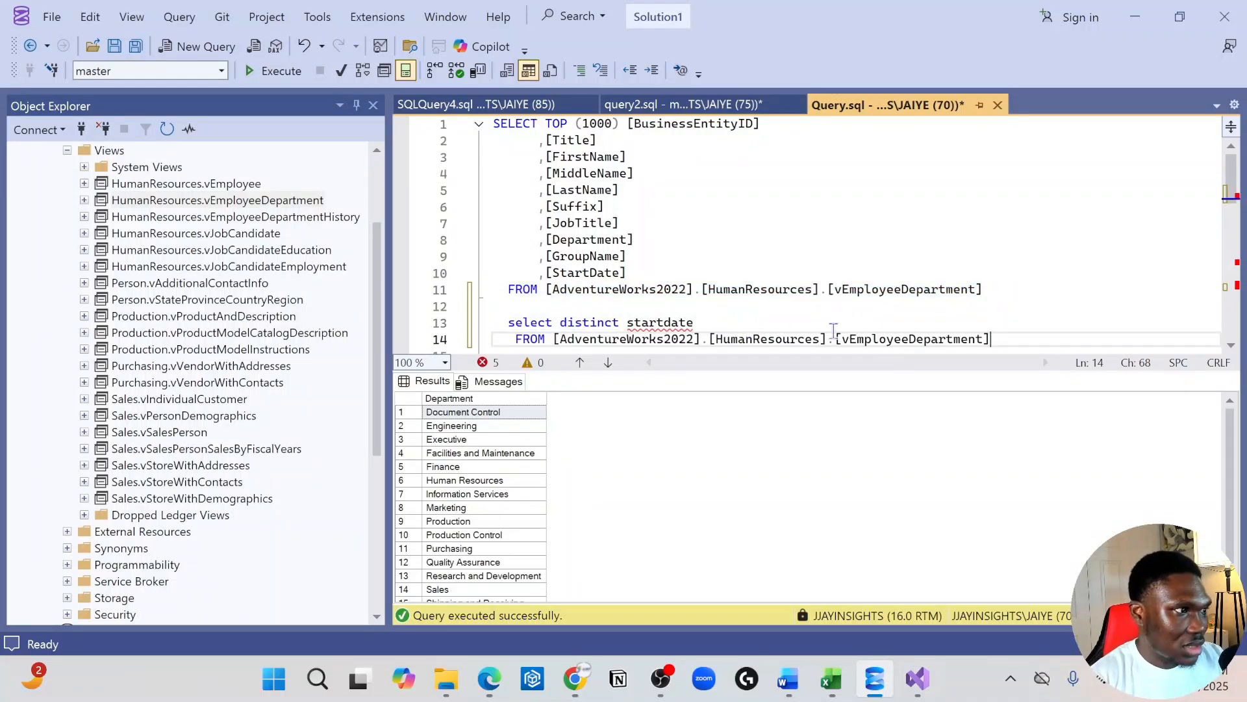
# Copy the distinct startdate query and switch to the Adventure_work_project report in Visual Studio
pyautogui.moveTo(1027, 345); pyautogui.dragTo(388, 313)
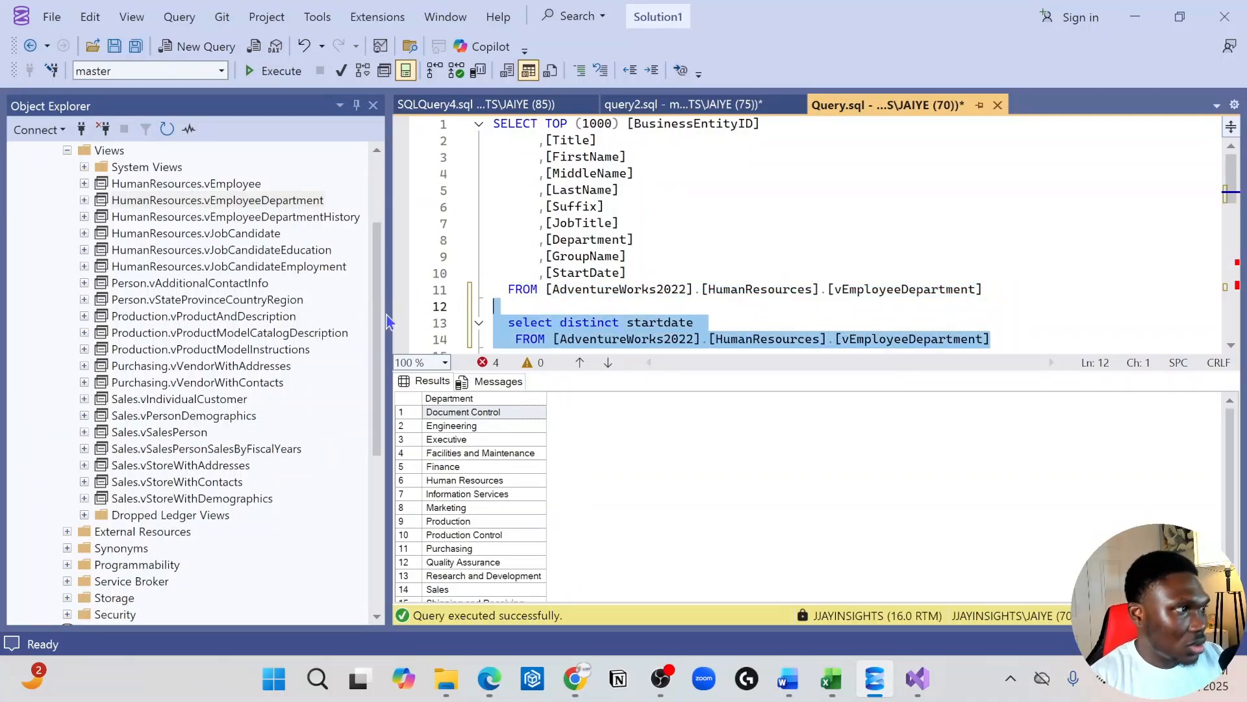
pyautogui.click(917, 678)
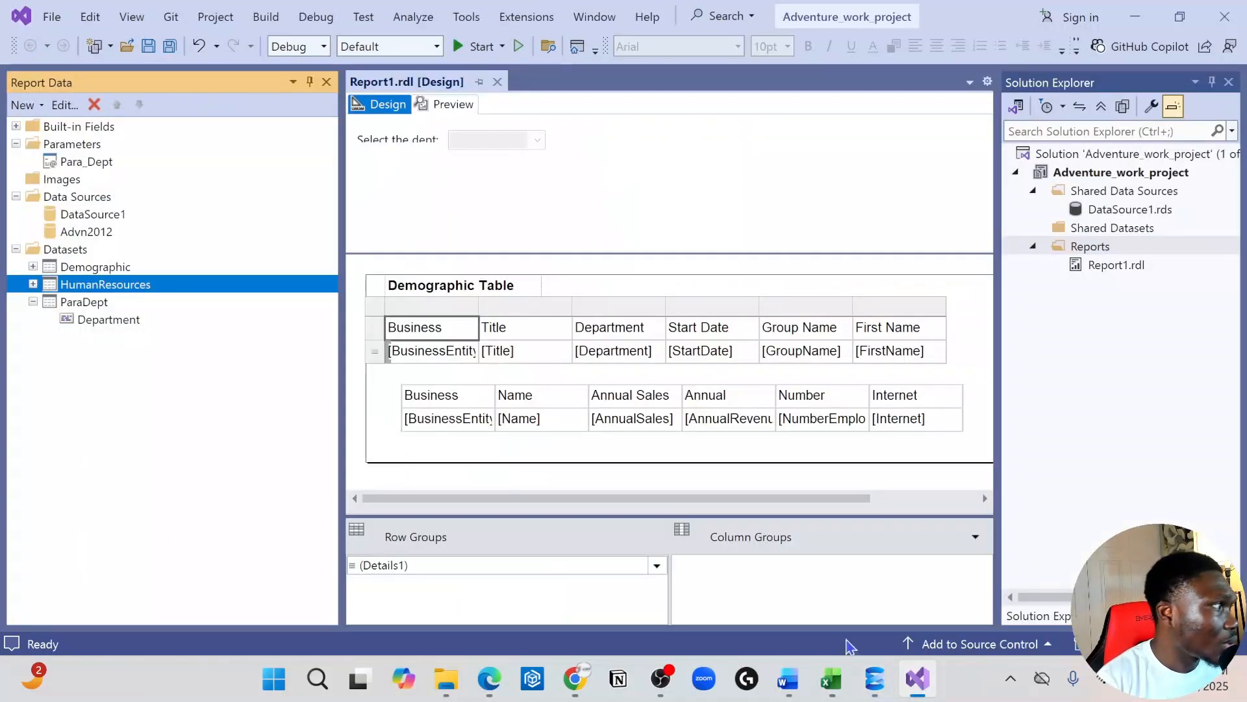
pyautogui.rightClick(74, 282)
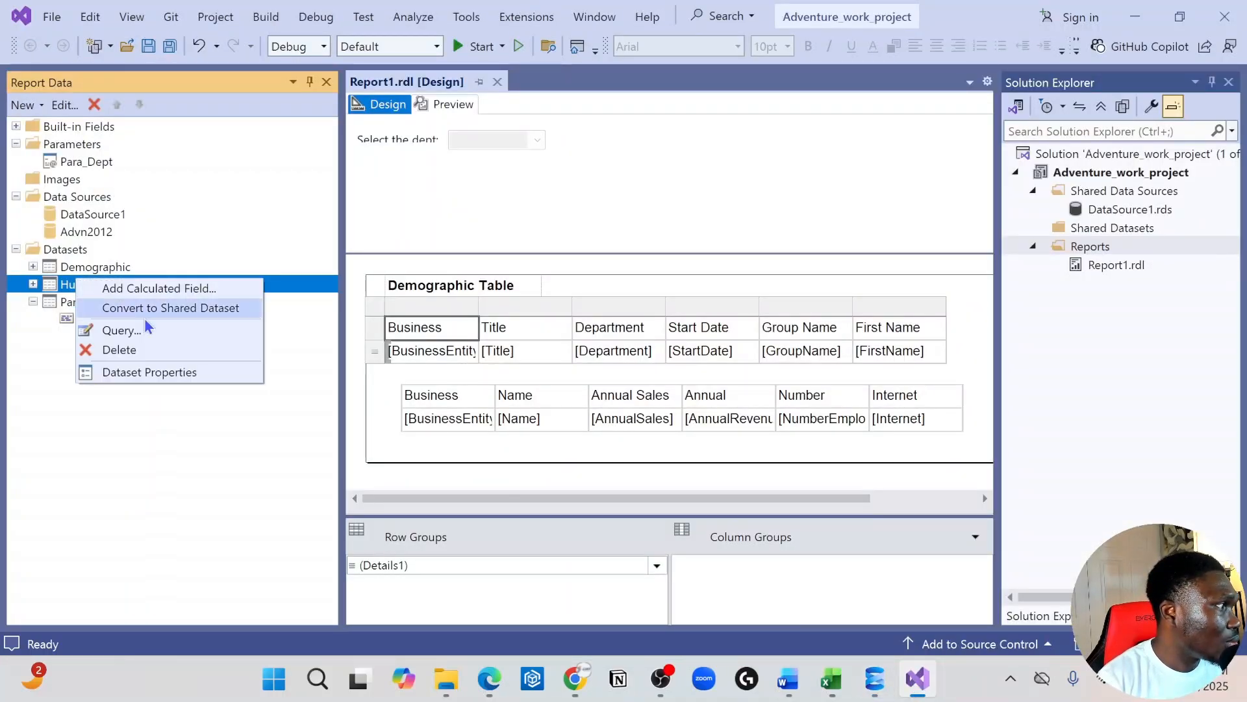
pyautogui.click(147, 235)
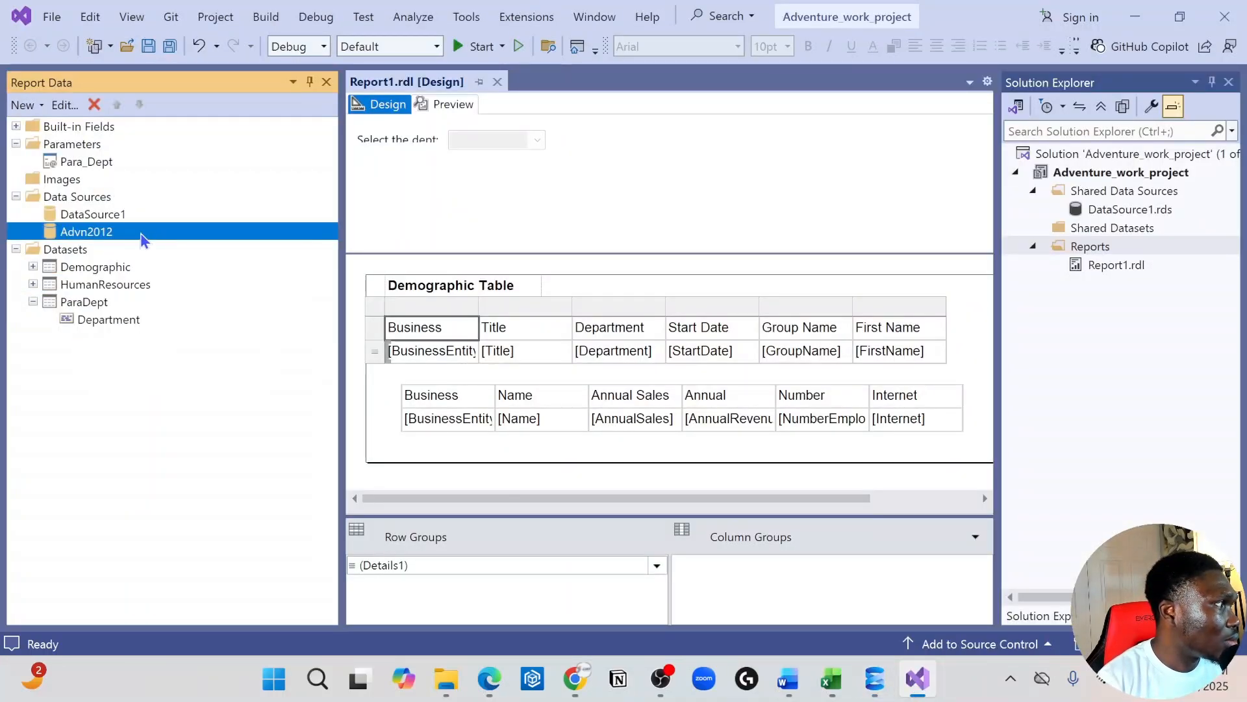
# Start a new dataset embedded in the report, using DataSource1 as its data source
pyautogui.click(89, 250)
pyautogui.rightClick(89, 252)
pyautogui.click(139, 265)
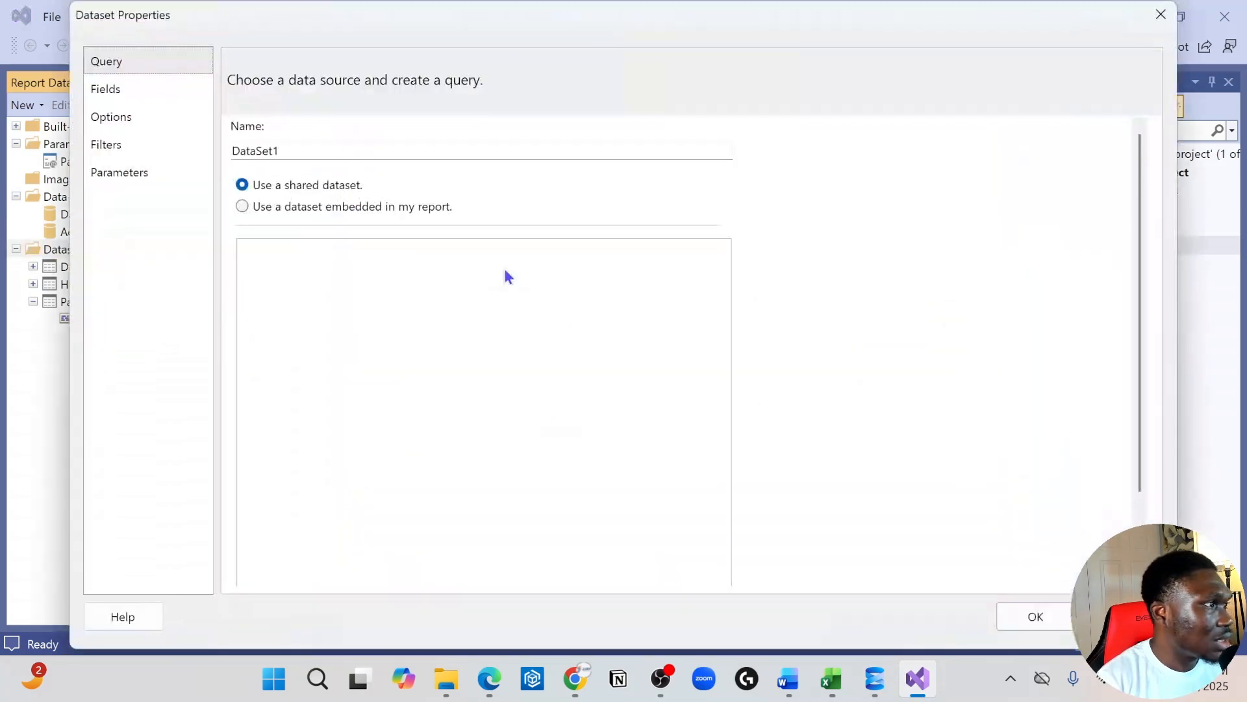
pyautogui.click(248, 208)
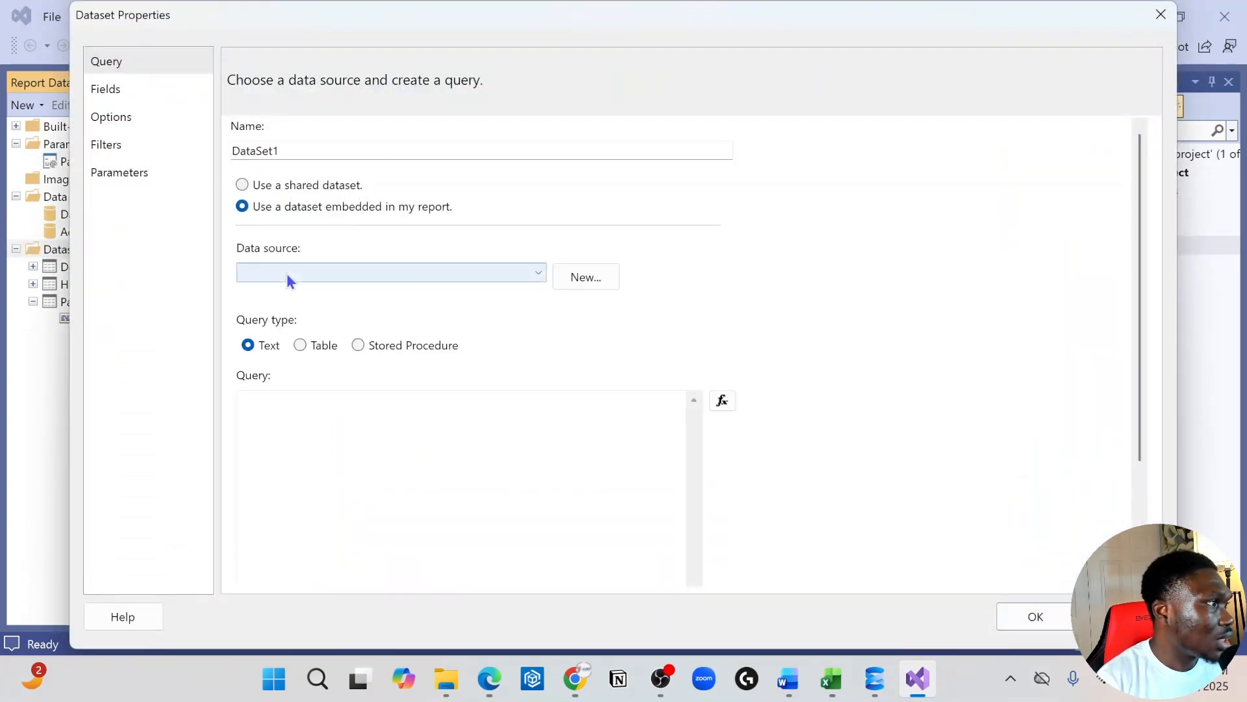
pyautogui.click(304, 272)
pyautogui.click(302, 290)
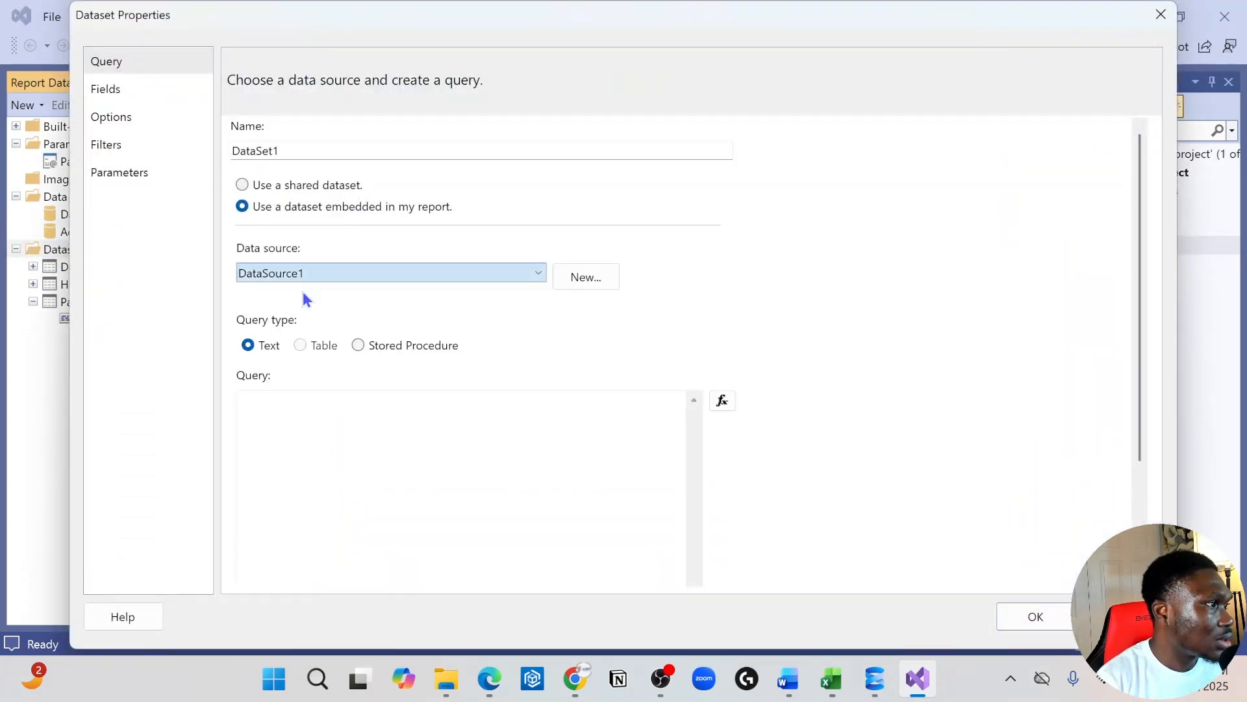
# Paste the distinct startdate query into the new dataset, name it ParaDate and save it
pyautogui.click(315, 403)
pyautogui.write('select distinct startdate  FROM [AdventureWorks2022].[HumanResources].[vEmployeeDepartment]')
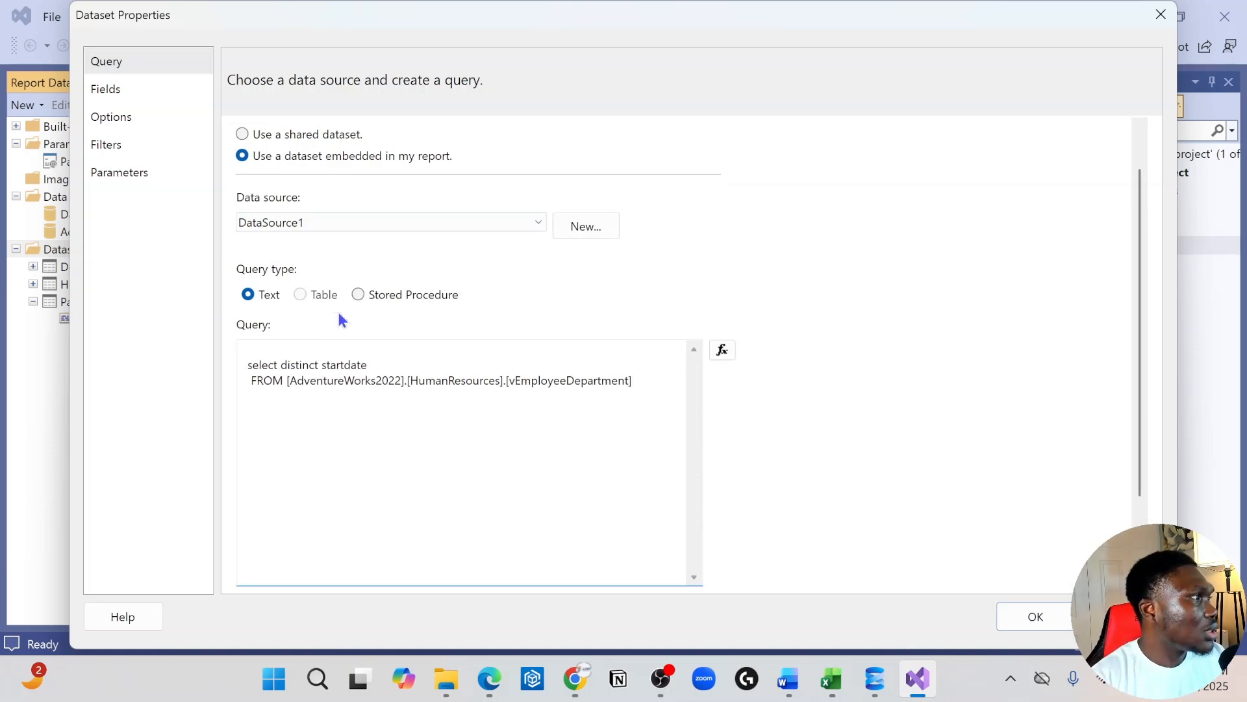
pyautogui.scroll(2, 328, 247)
pyautogui.doubleClick(323, 147)
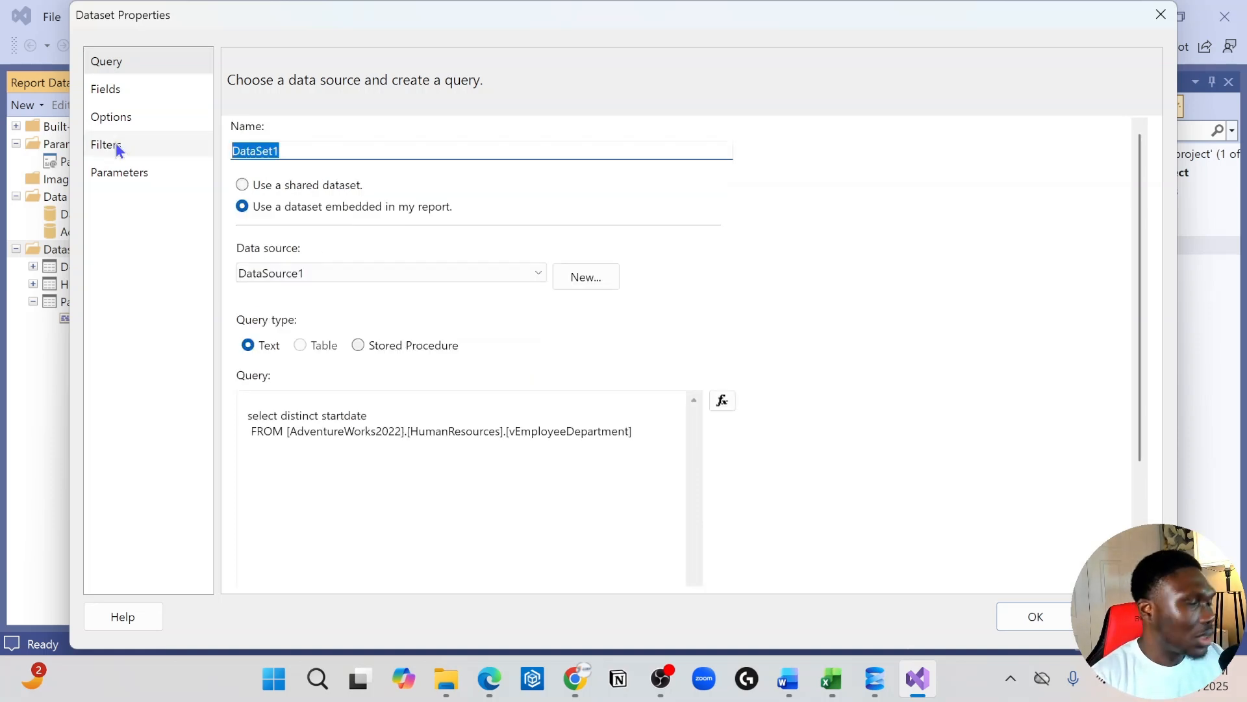
pyautogui.write('Para')
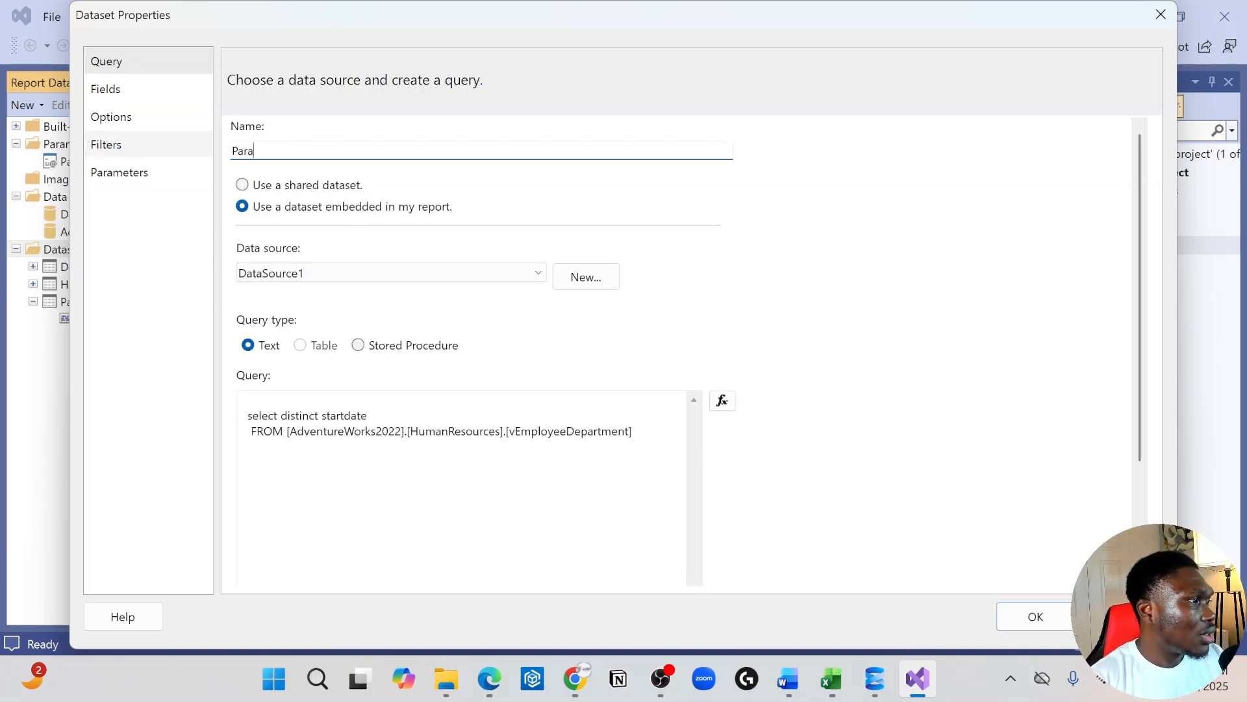
pyautogui.write('Date')
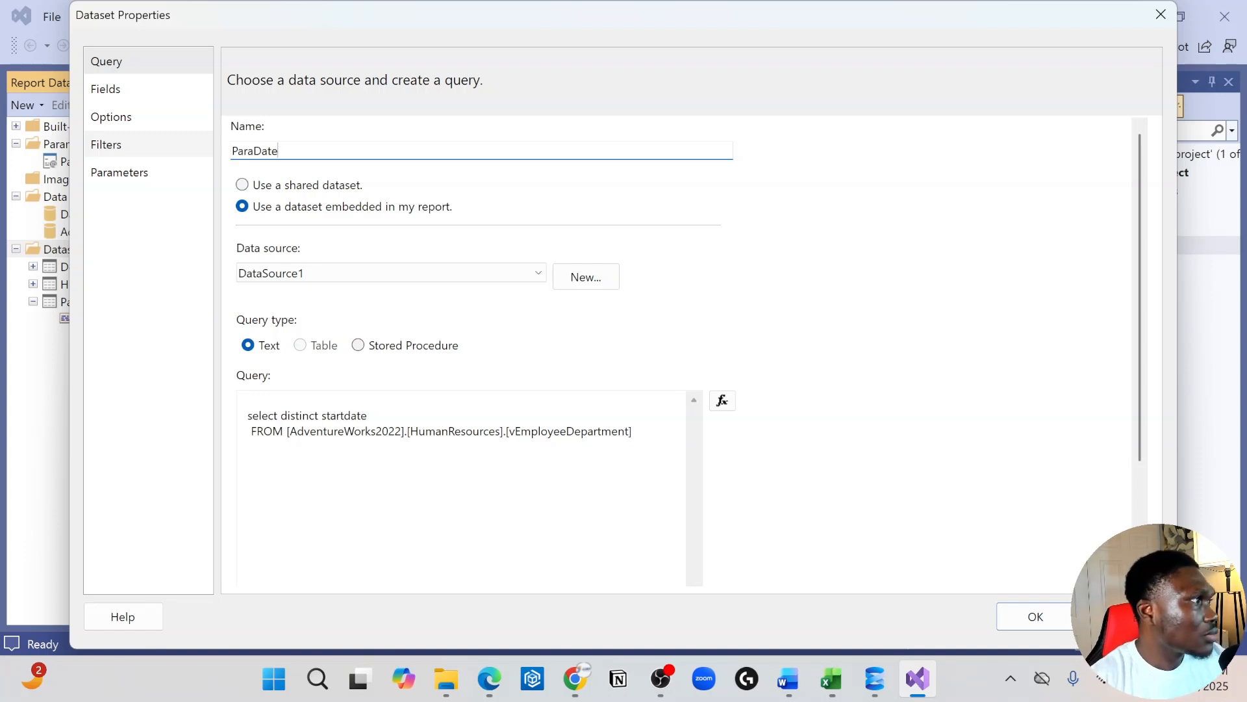
pyautogui.scroll(-3, 941, 517)
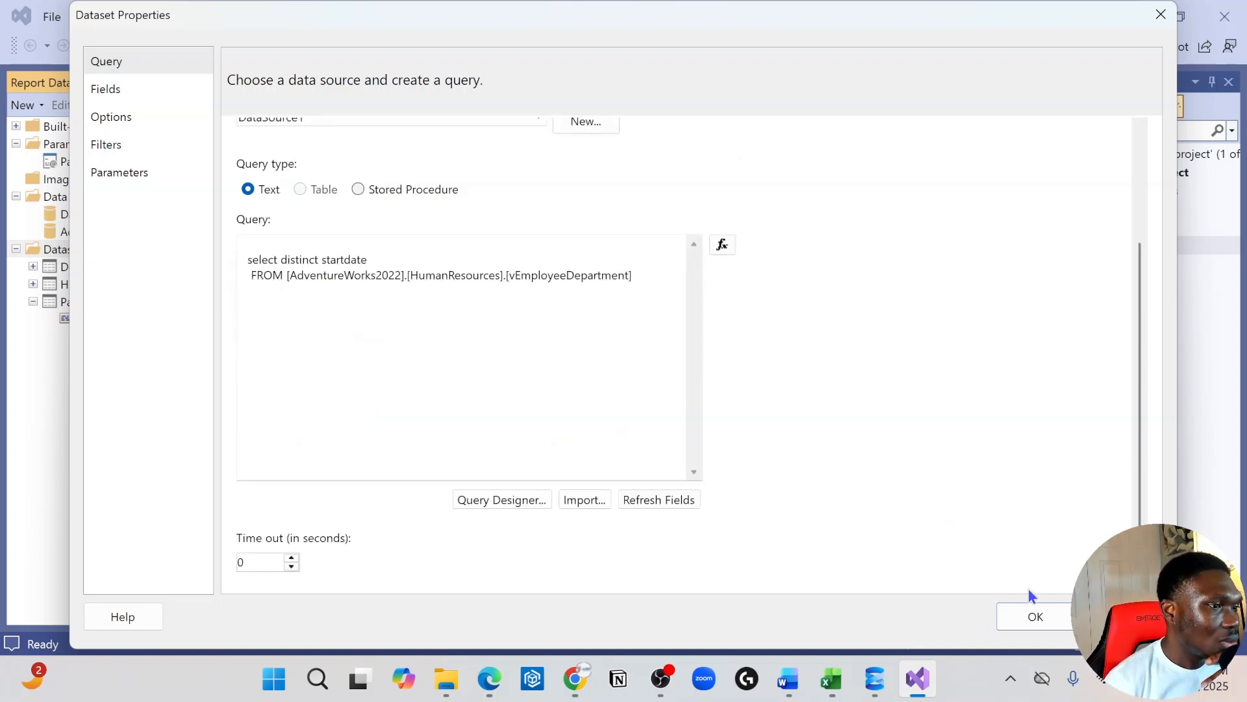
pyautogui.click(1042, 615)
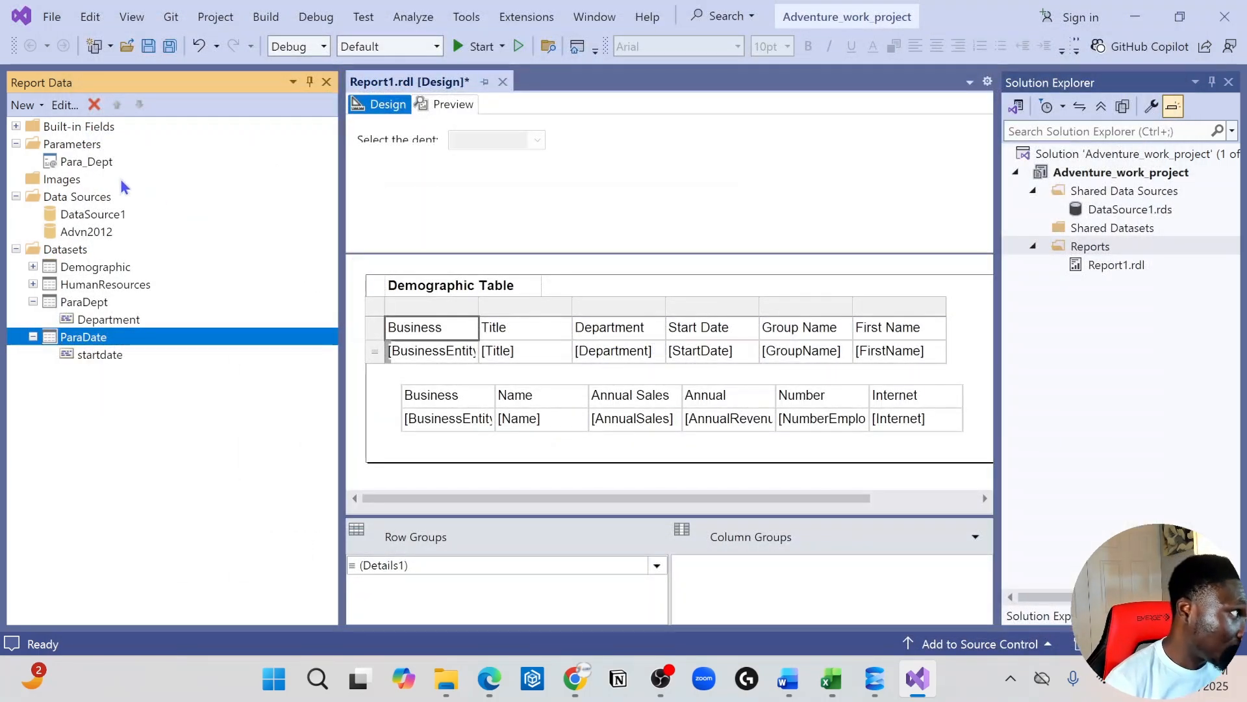
# Add a report parameter named Para_Date with the prompt "Select a date", keeping the Text data type
pyautogui.click(59, 147)
pyautogui.rightClick(60, 147)
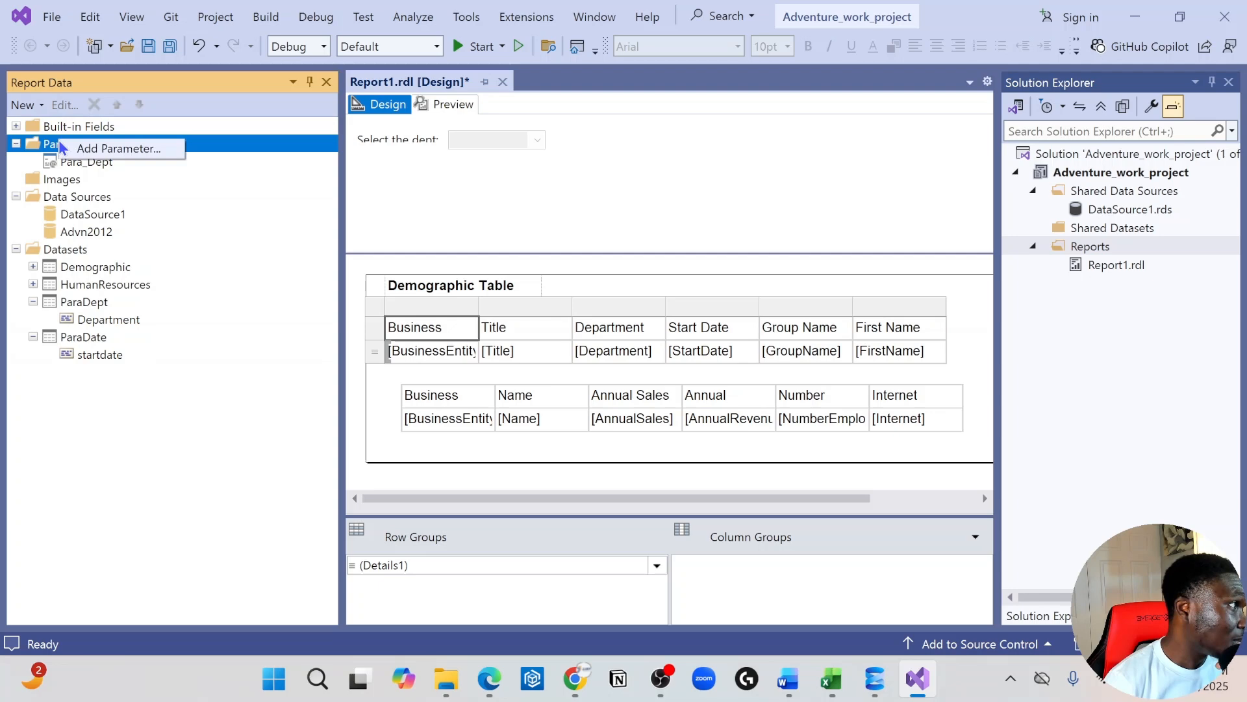
pyautogui.click(105, 146)
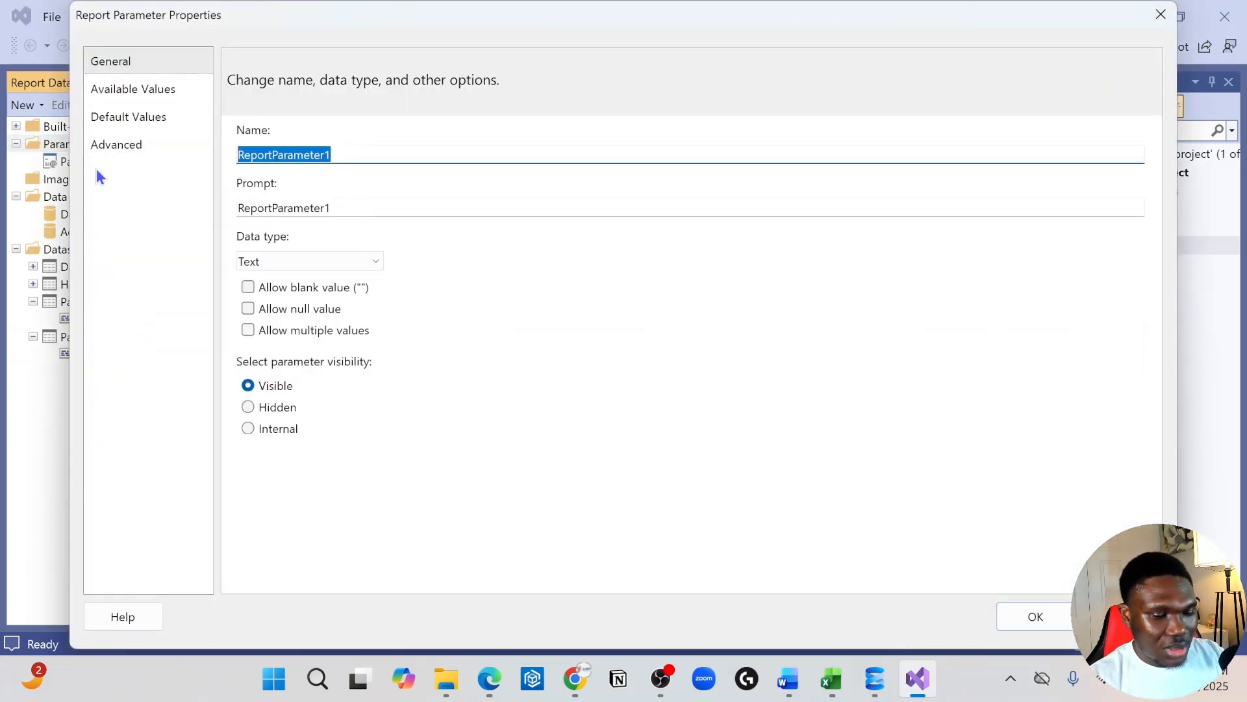
pyautogui.write('Para')
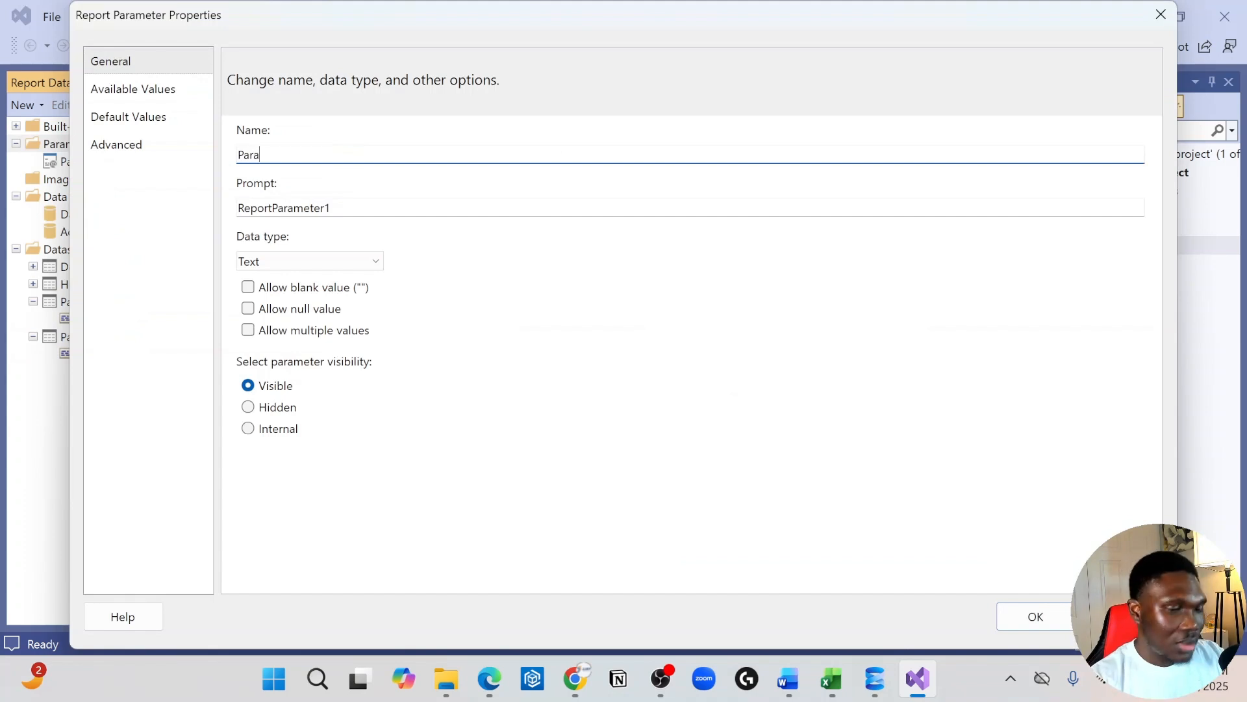
pyautogui.write('_D')
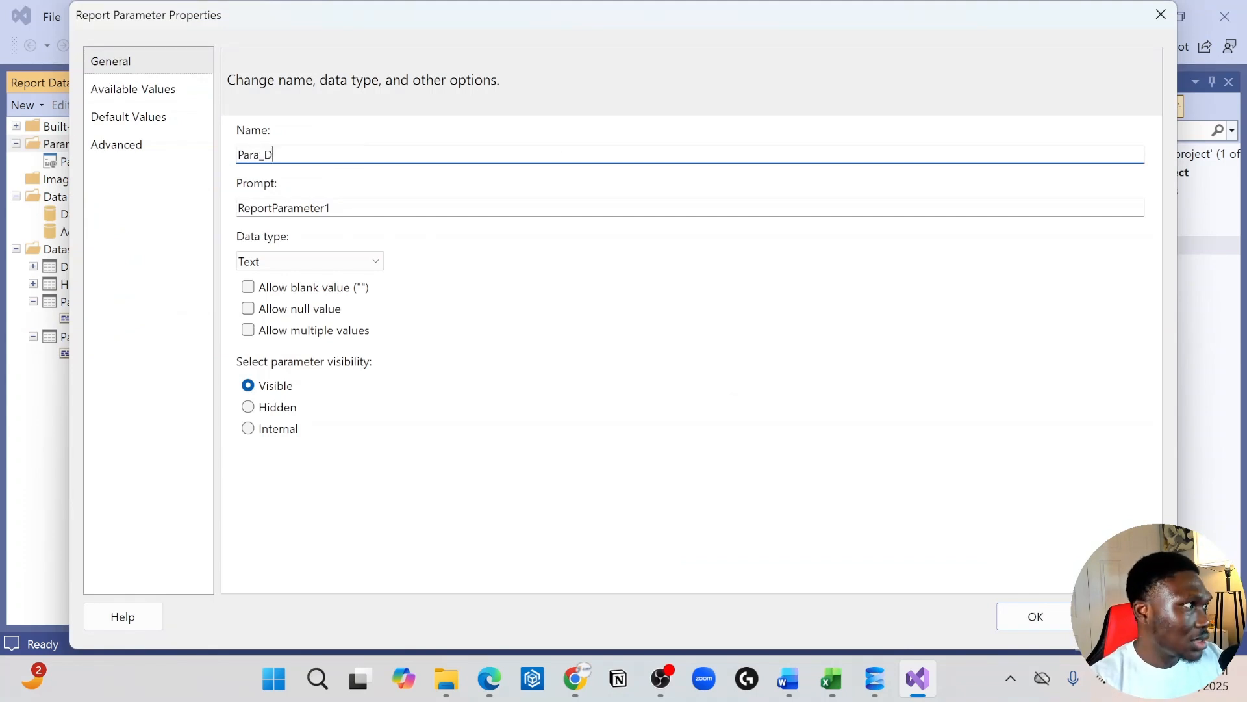
pyautogui.write('ate')
pyautogui.press('Tab')
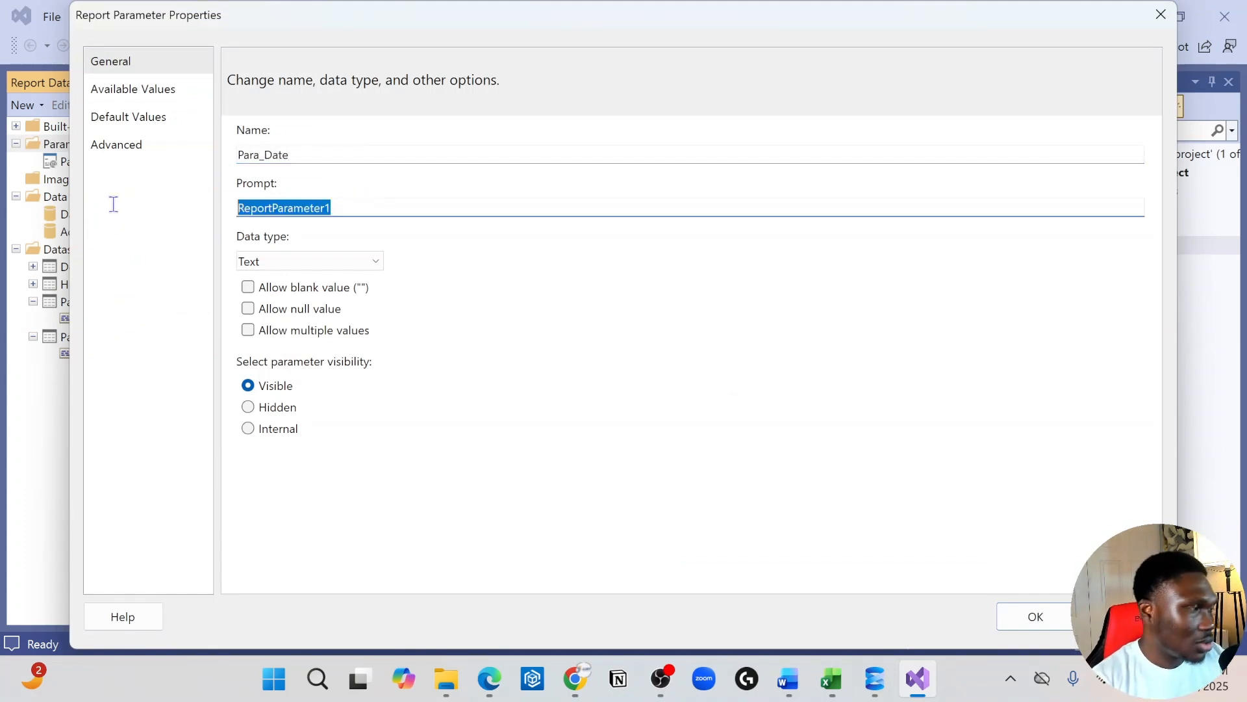
pyautogui.write('Sle')
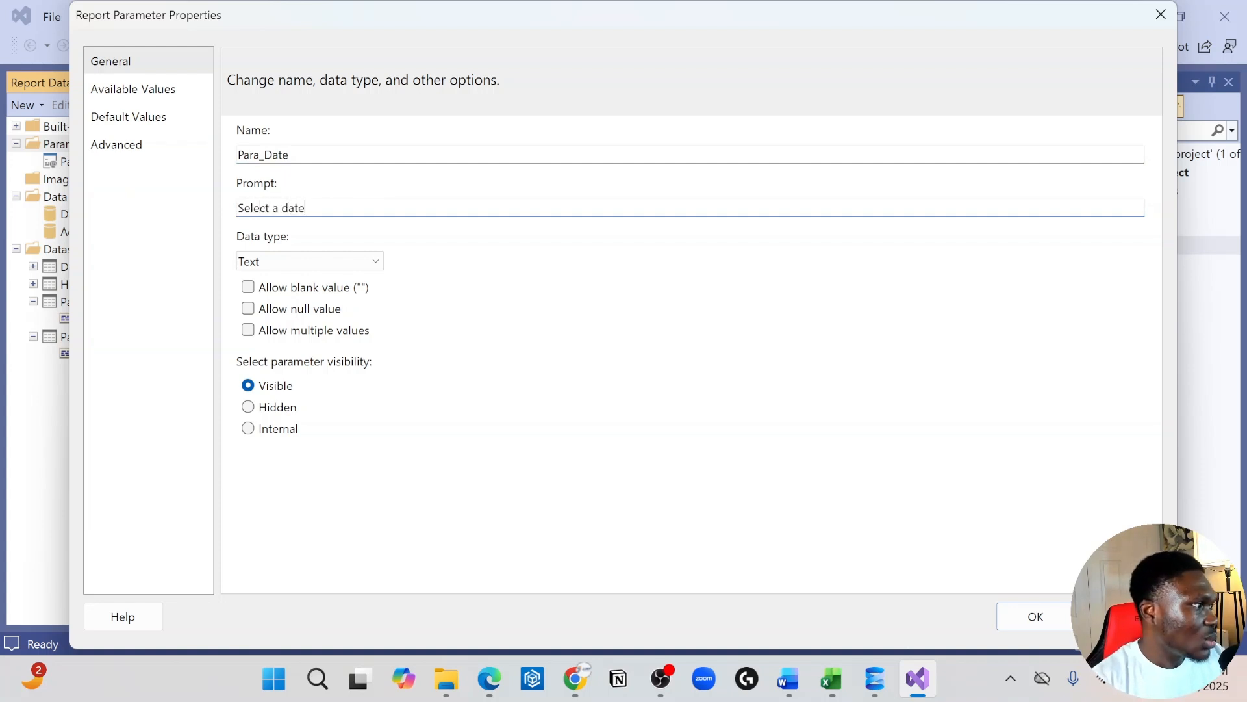
pyautogui.click(306, 262)
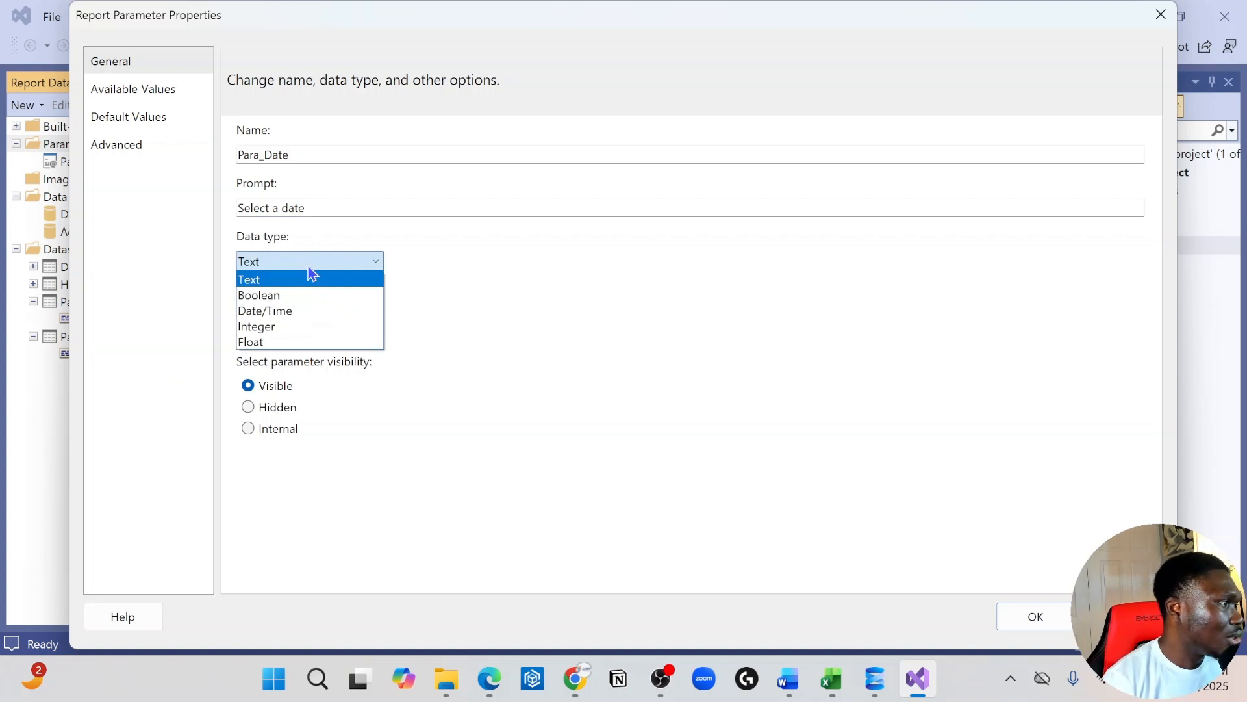
pyautogui.click(298, 279)
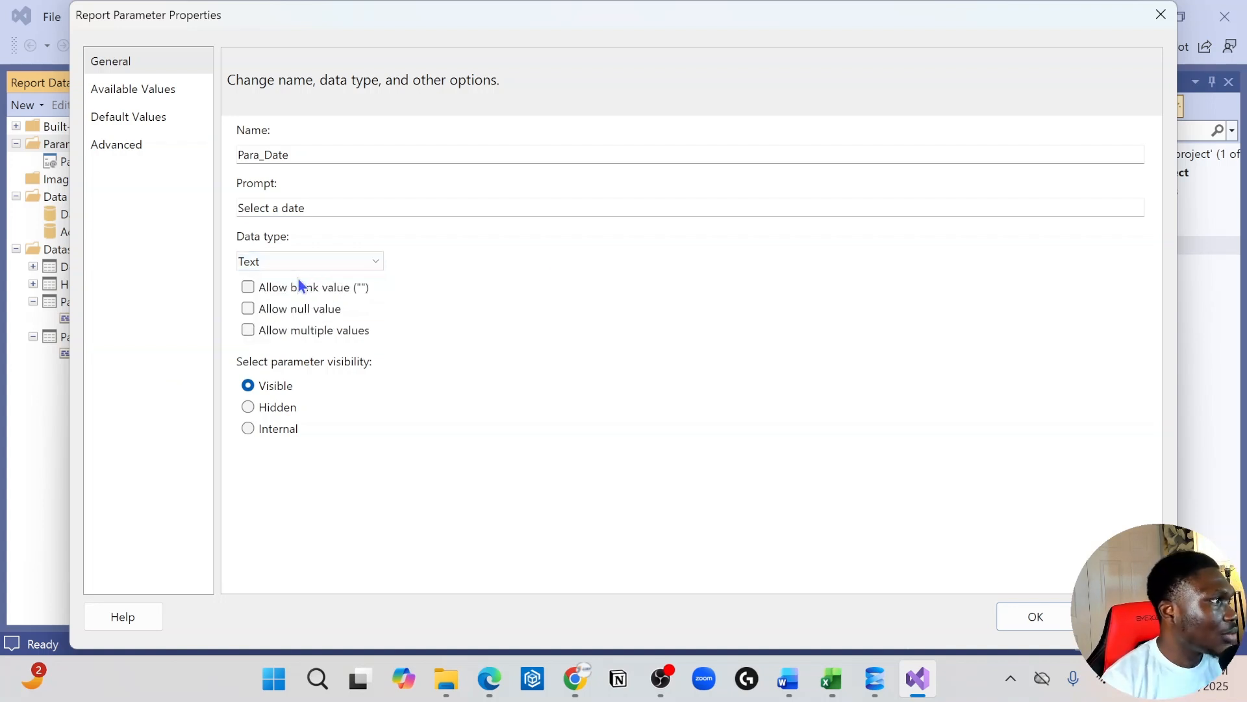
# Get the parameter's available values from the ParaDate dataset, with startdate as both value and label field, and save the parameter
pyautogui.click(110, 89)
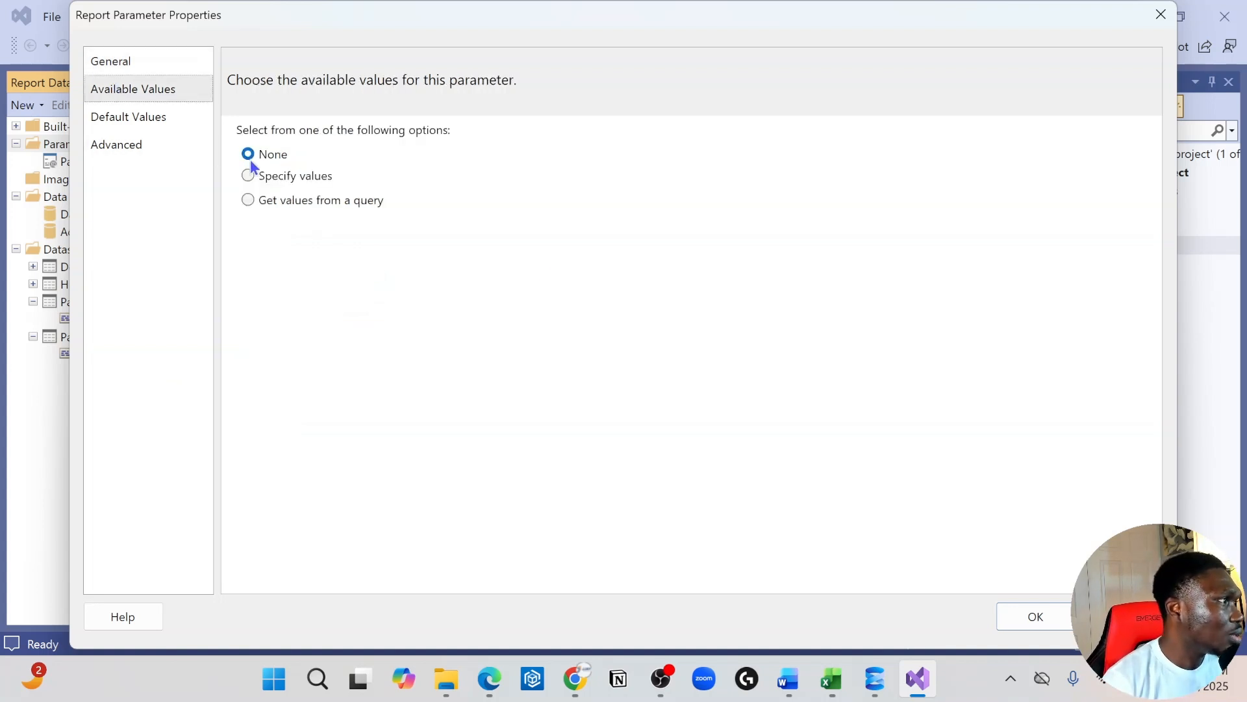
pyautogui.click(445, 274)
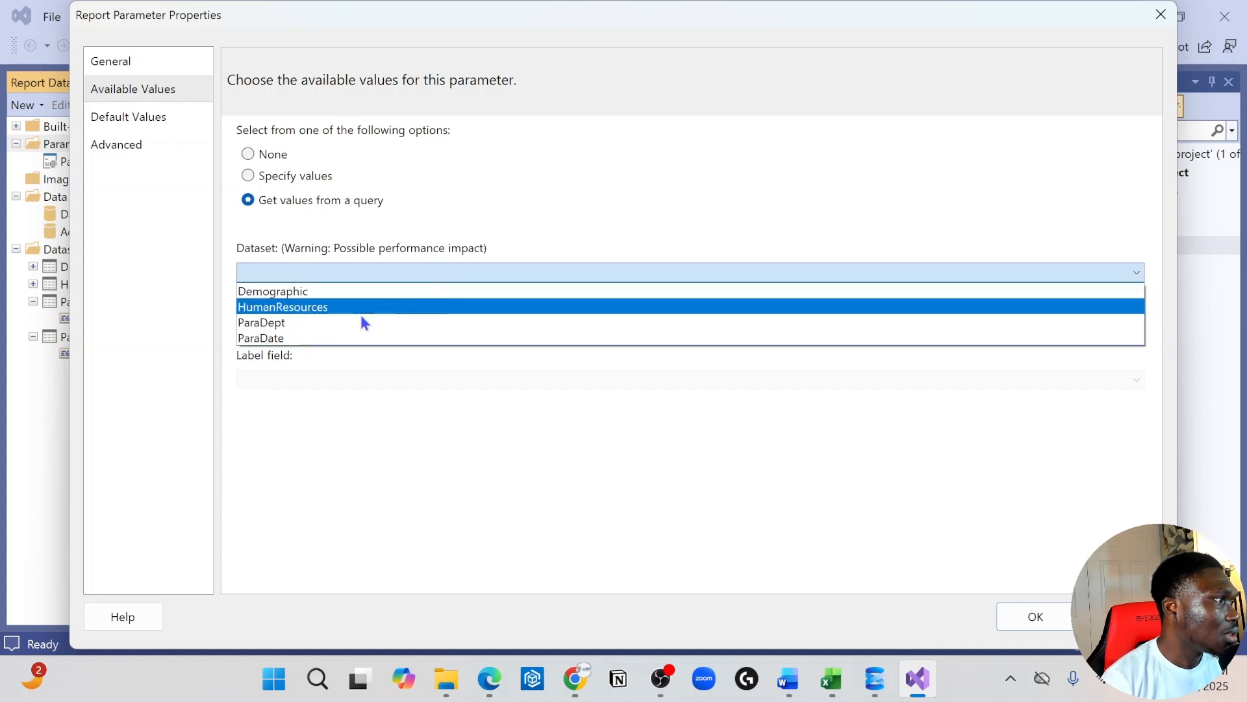
pyautogui.click(312, 338)
pyautogui.click(320, 326)
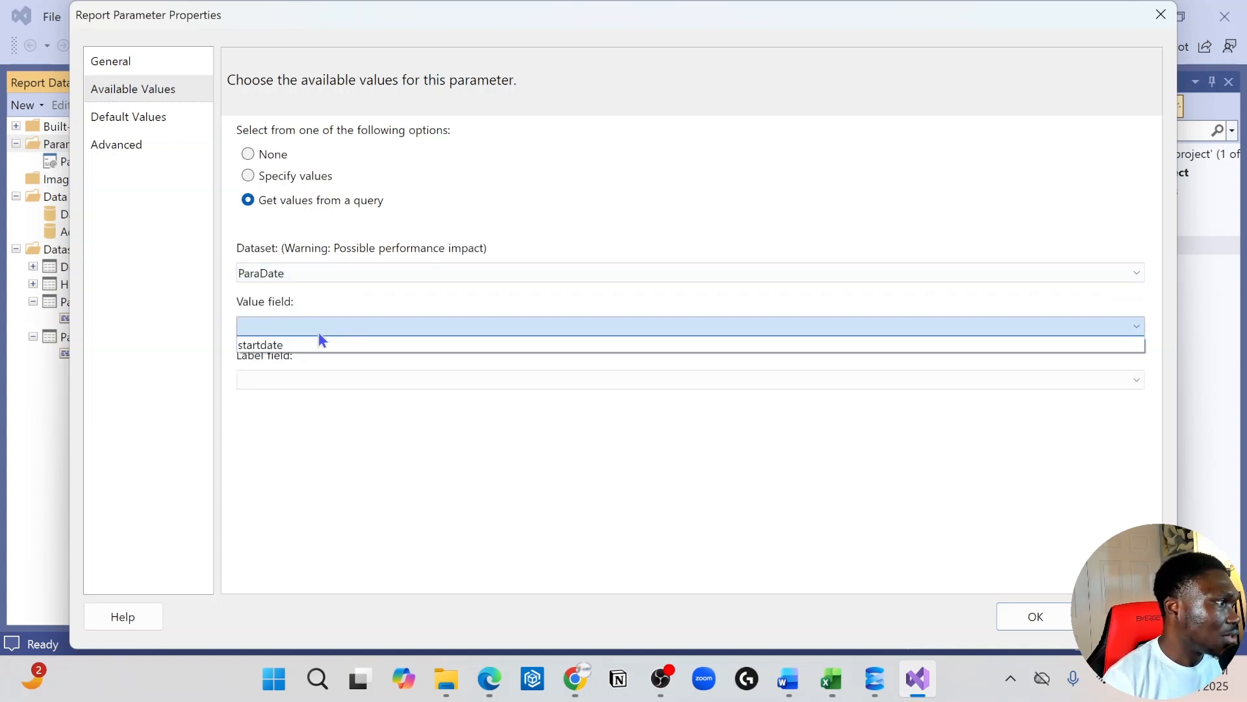
pyautogui.click(316, 345)
pyautogui.click(315, 379)
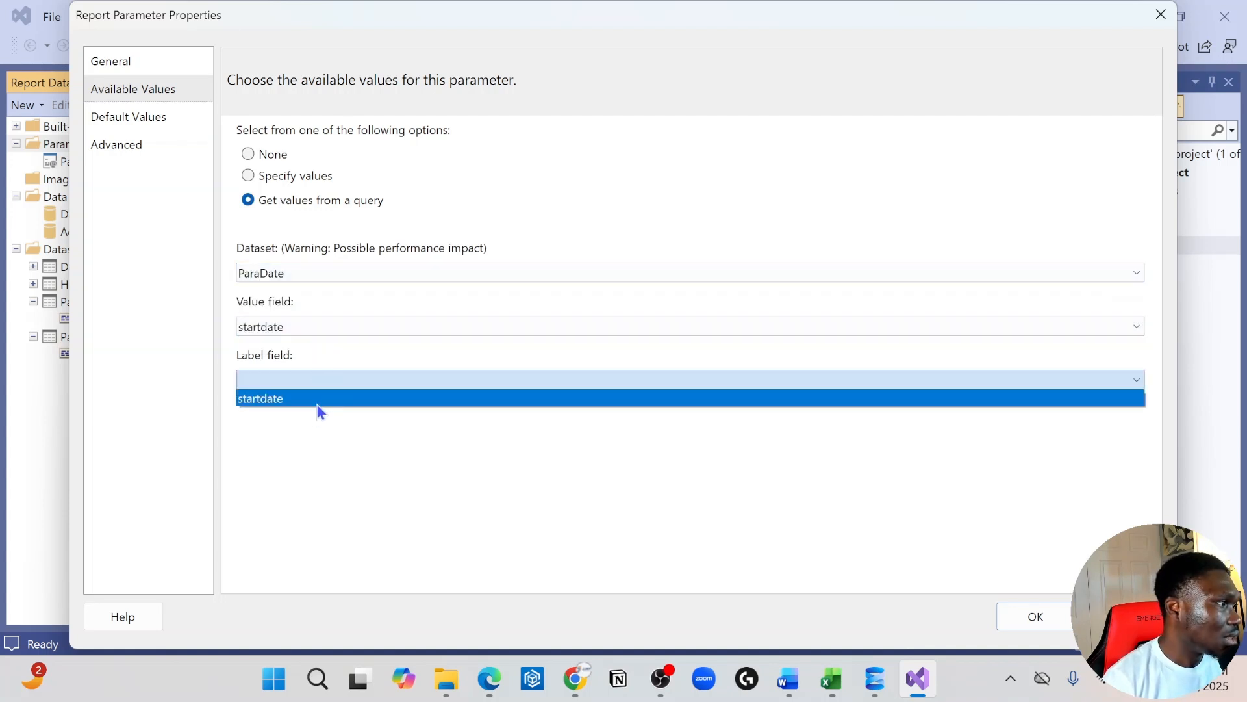
pyautogui.click(318, 399)
pyautogui.click(1010, 615)
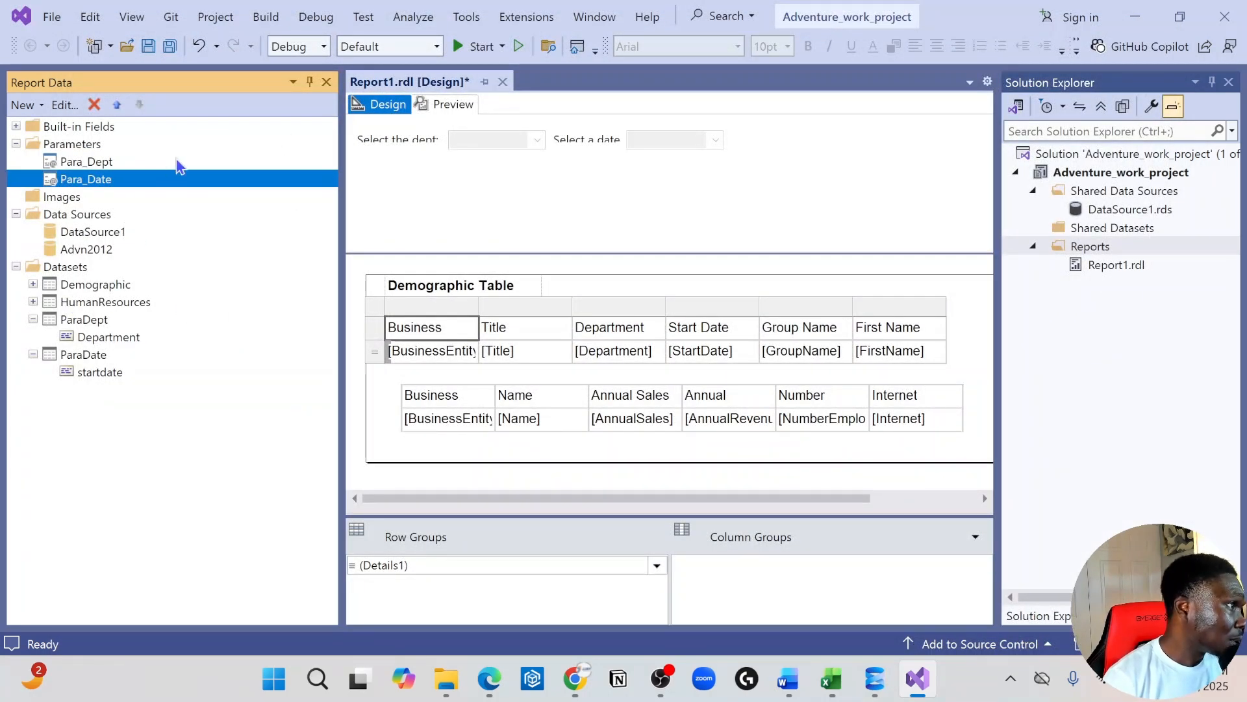
pyautogui.click(98, 306)
pyautogui.rightClick(97, 305)
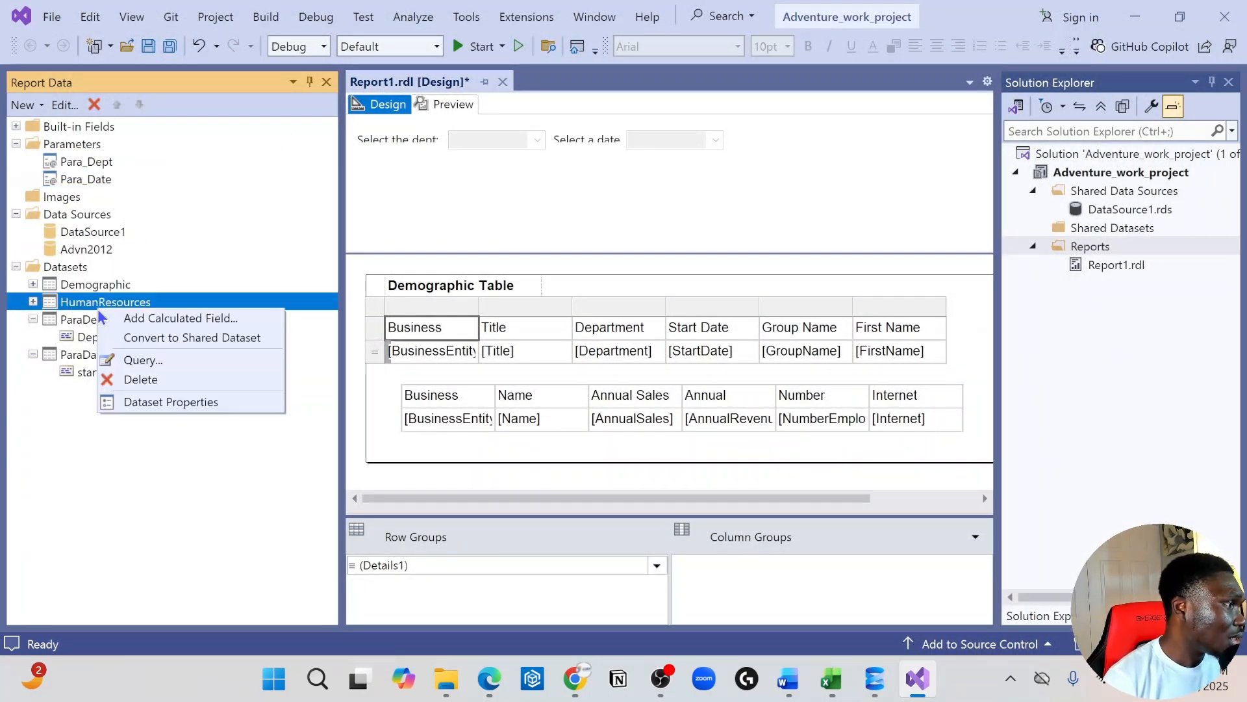
pyautogui.click(182, 402)
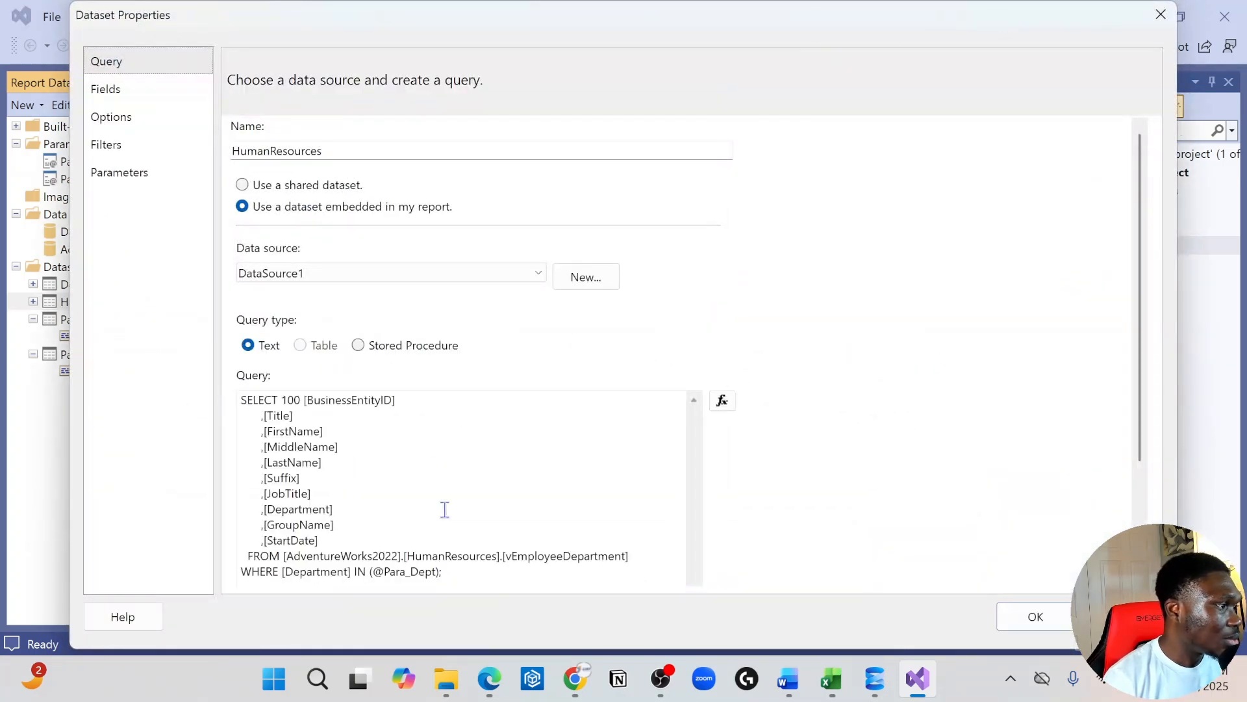
pyautogui.click(463, 574)
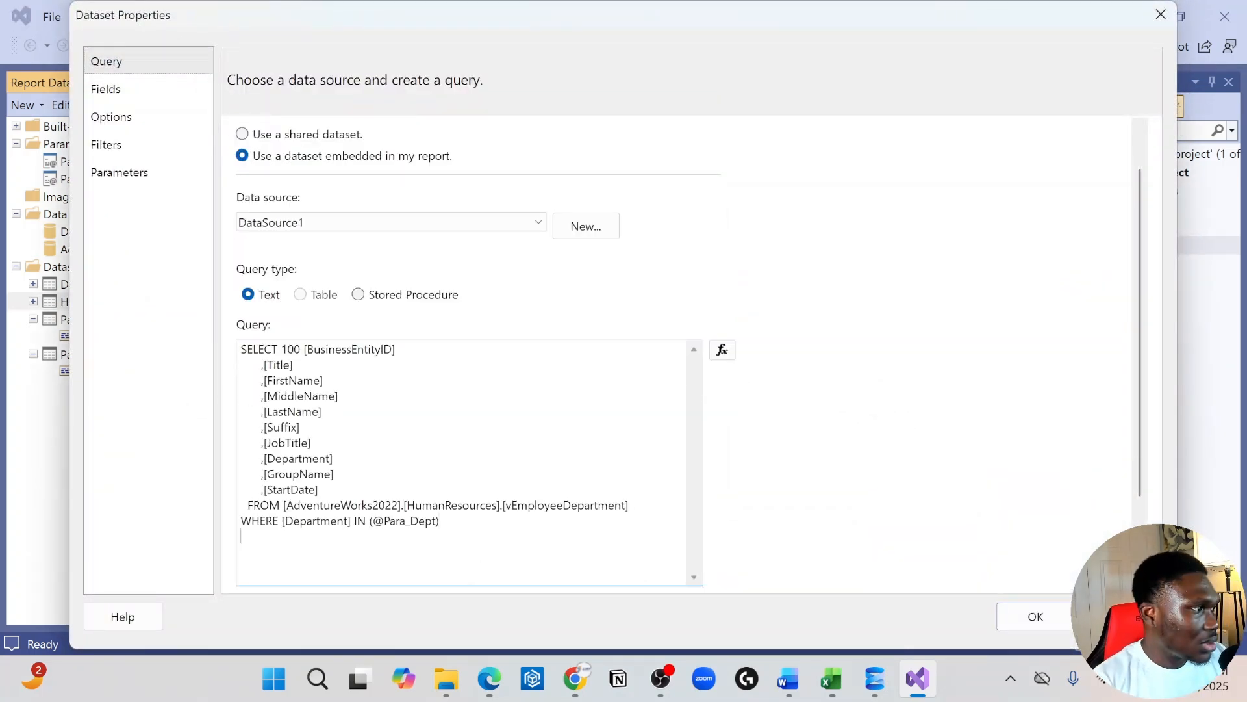
pyautogui.write('and star')
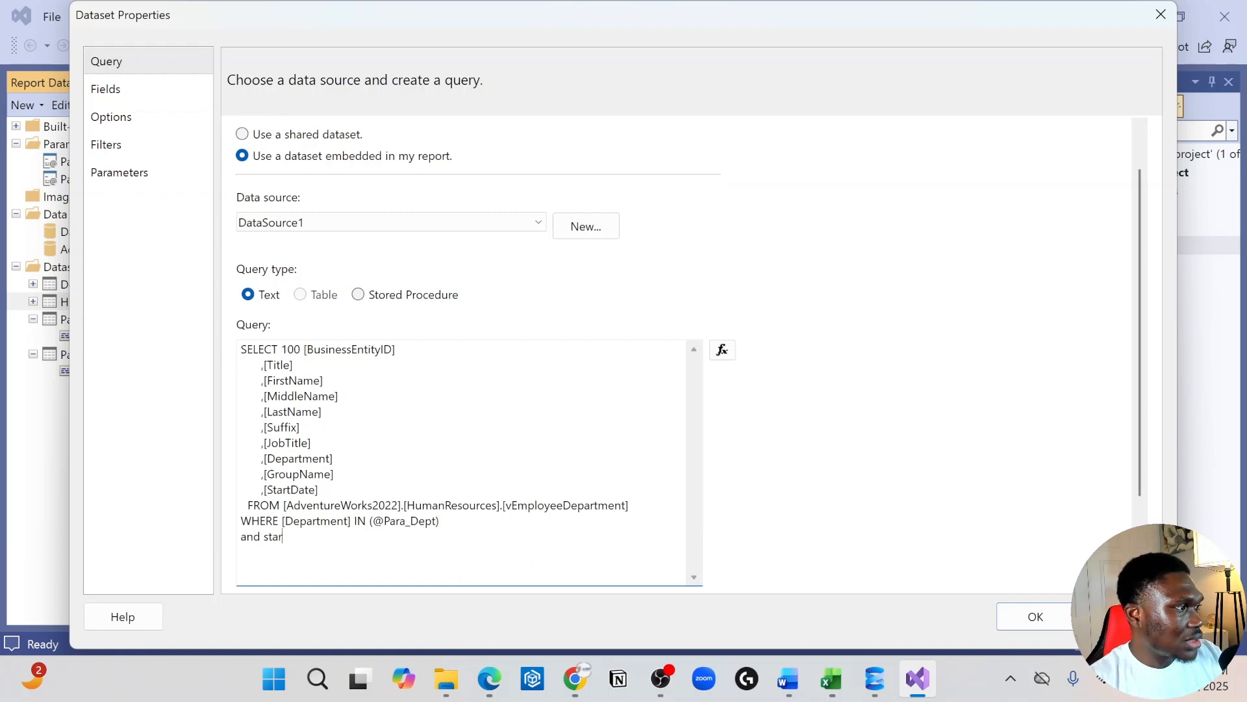
pyautogui.write('tdate')
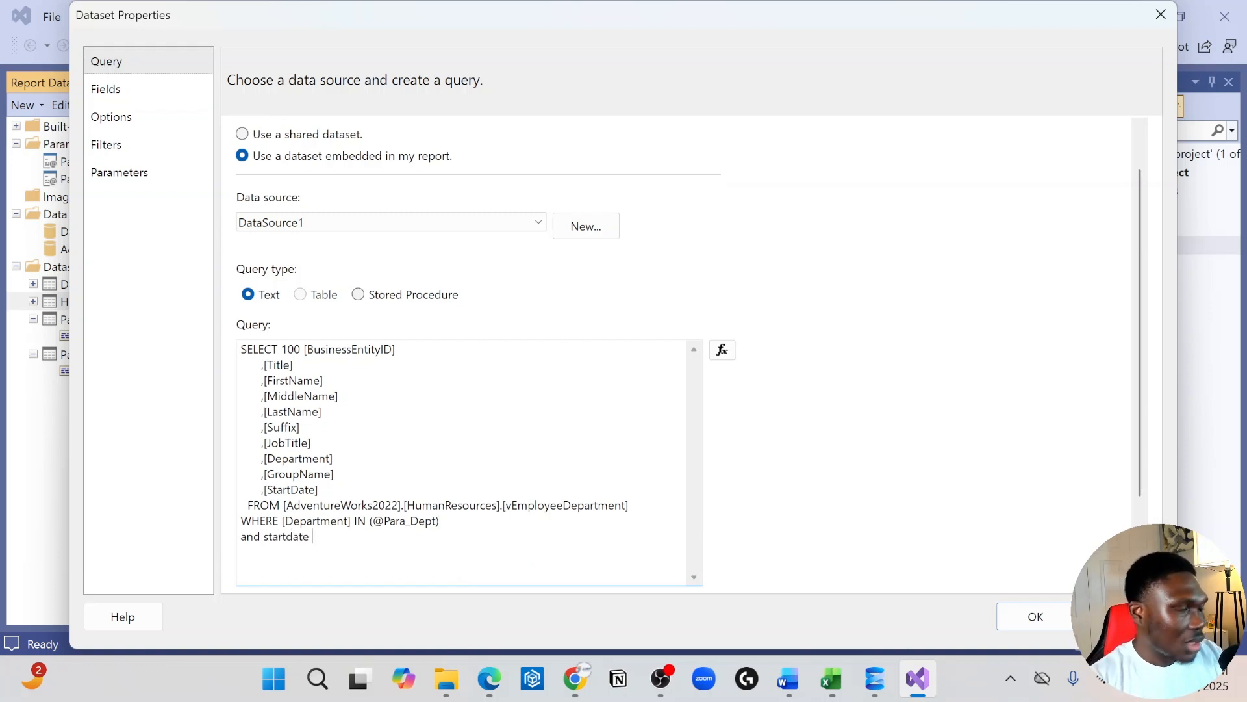
pyautogui.write(' in')
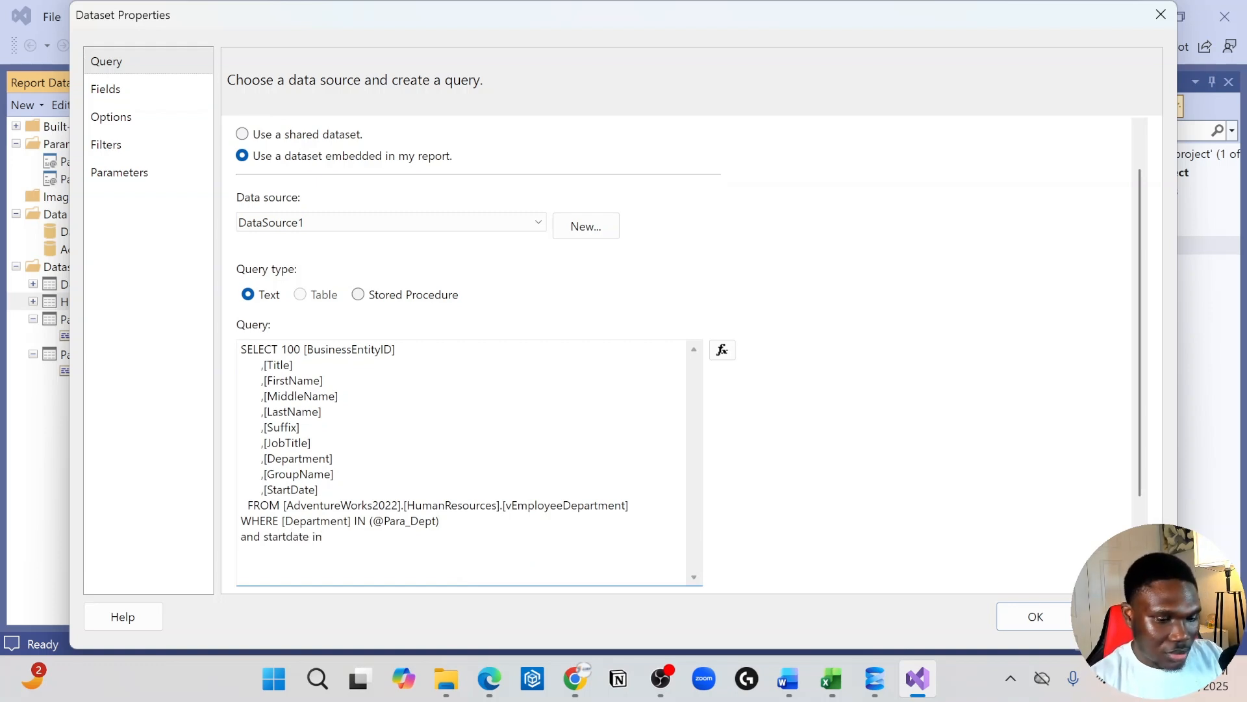
pyautogui.write(' ()')
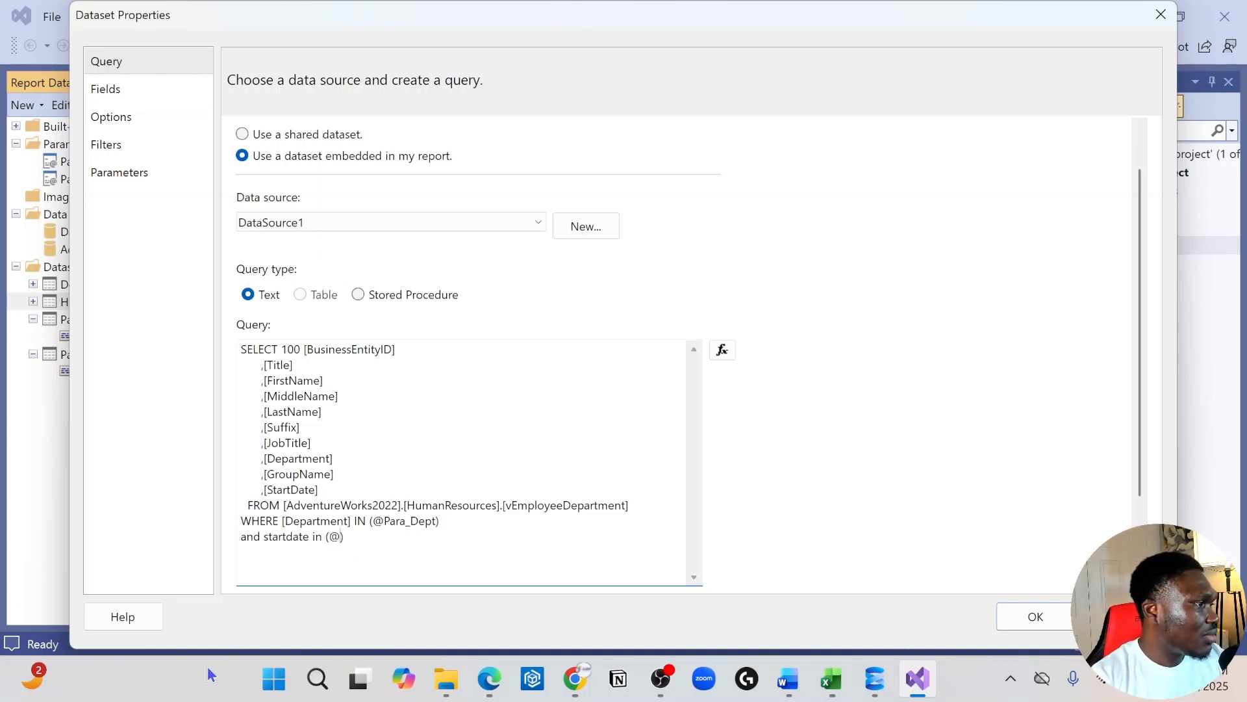
pyautogui.moveTo(296, 2); pyautogui.dragTo(434, 16)
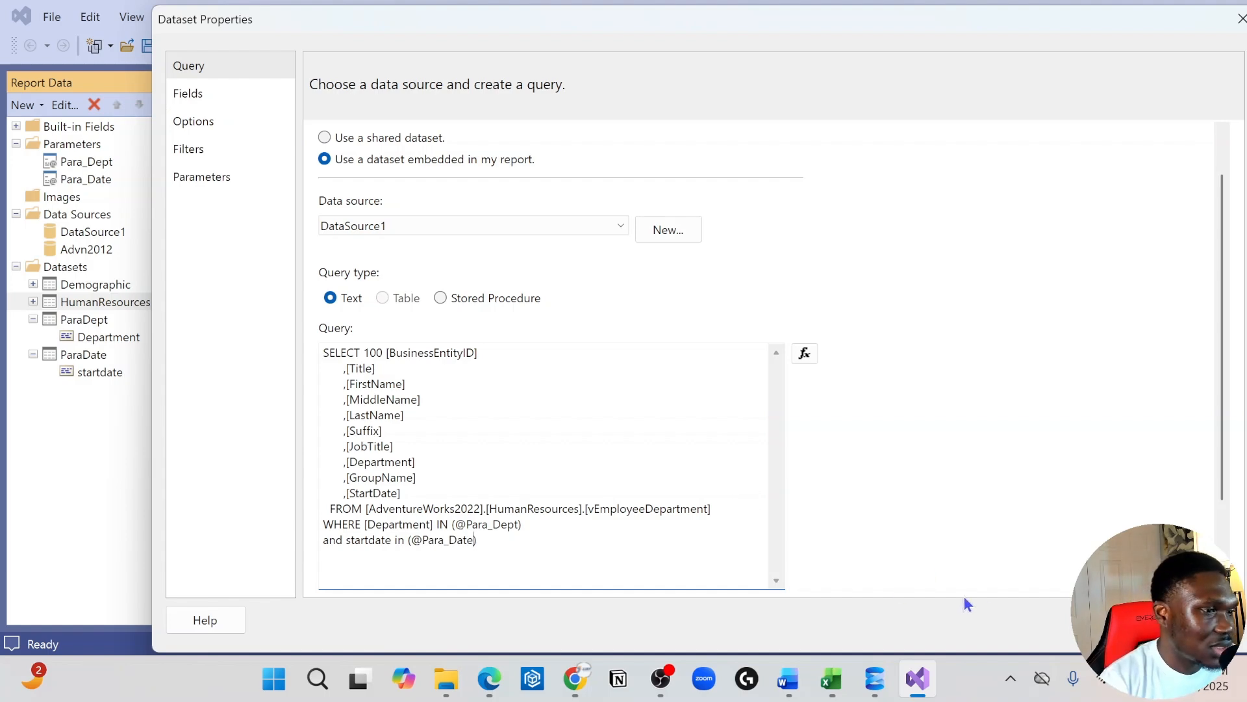
pyautogui.click(1120, 620)
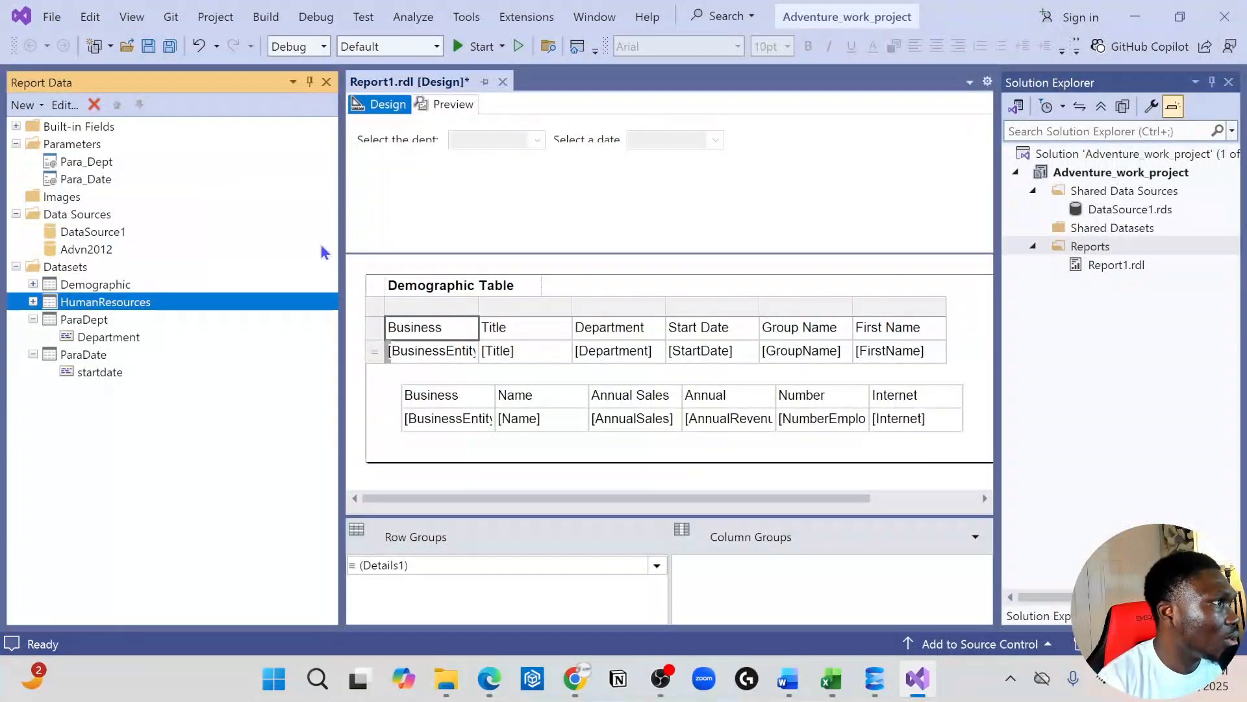
# Preview the report for the Document Control and Engineering departments with the date 6/30/2006 12:00:00 AM
pyautogui.click(452, 97)
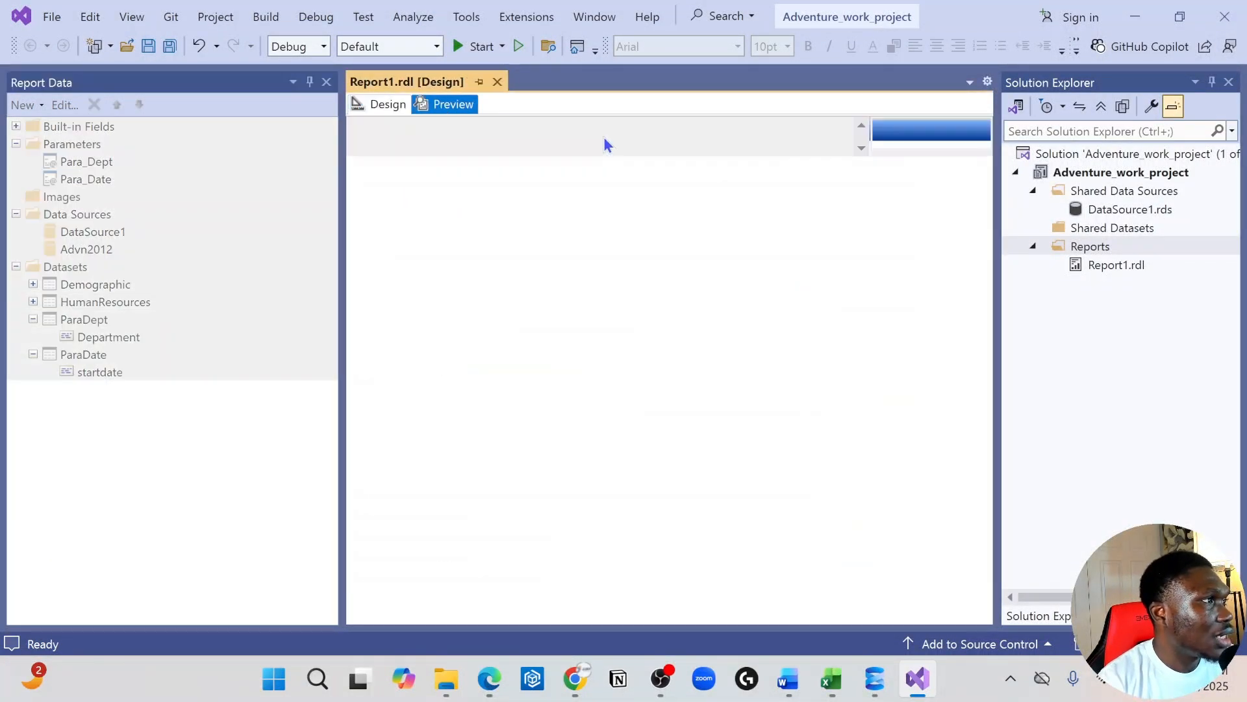
pyautogui.click(482, 134)
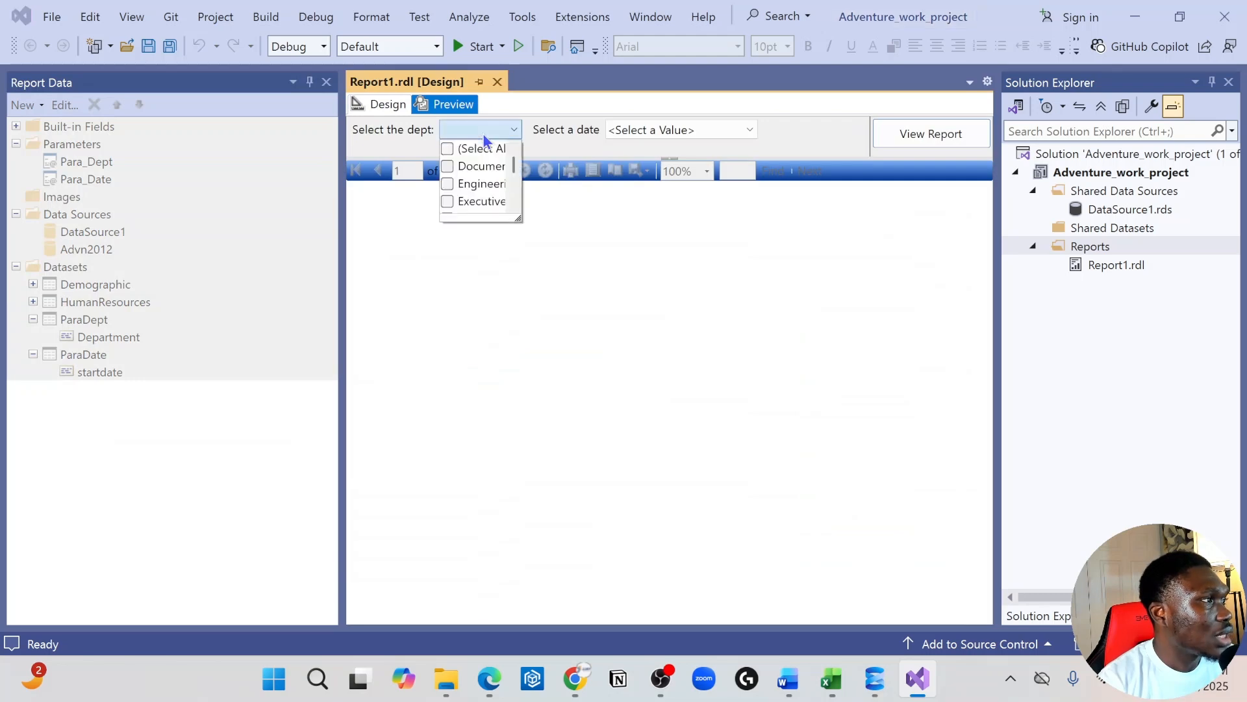
pyautogui.click(448, 167)
pyautogui.click(448, 184)
pyautogui.click(686, 275)
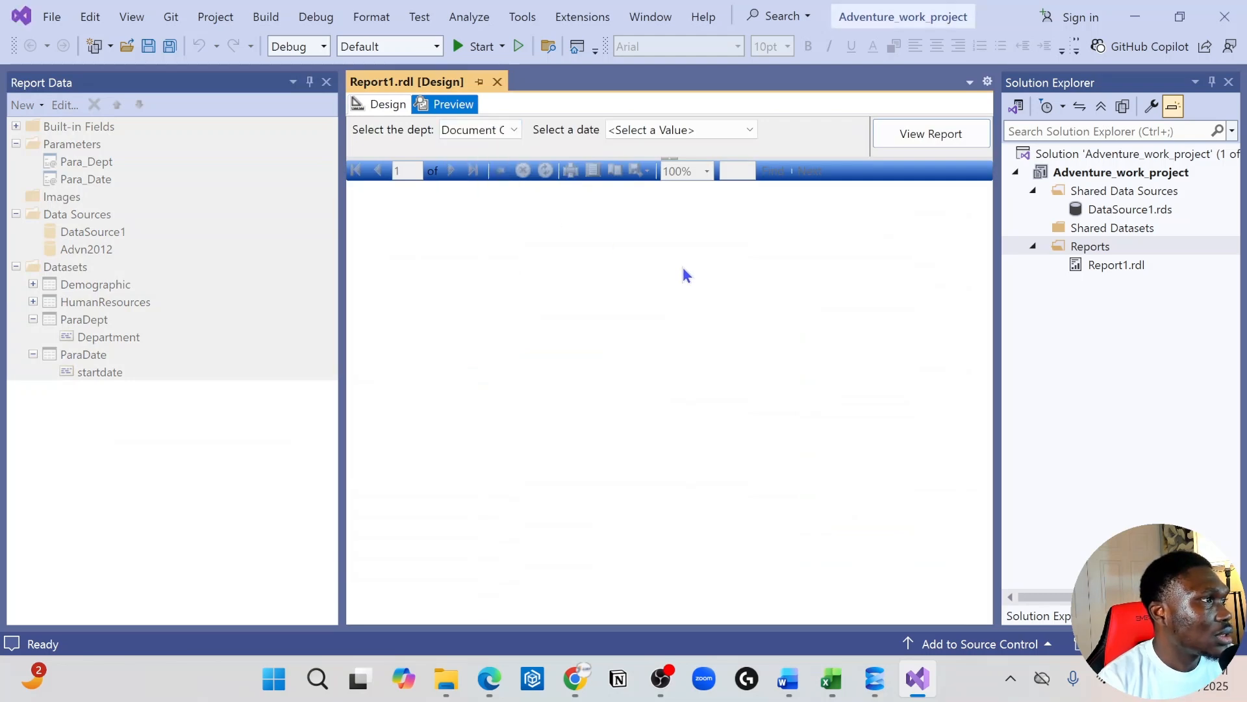
pyautogui.click(711, 134)
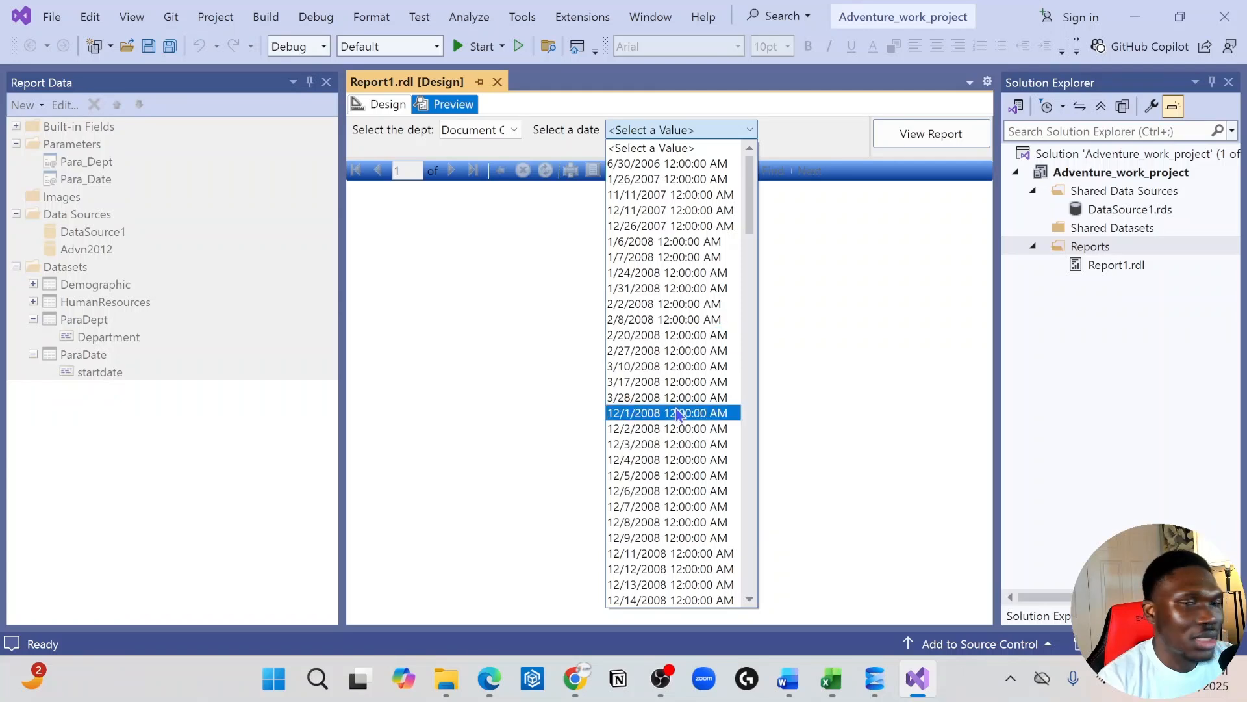
pyautogui.click(666, 170)
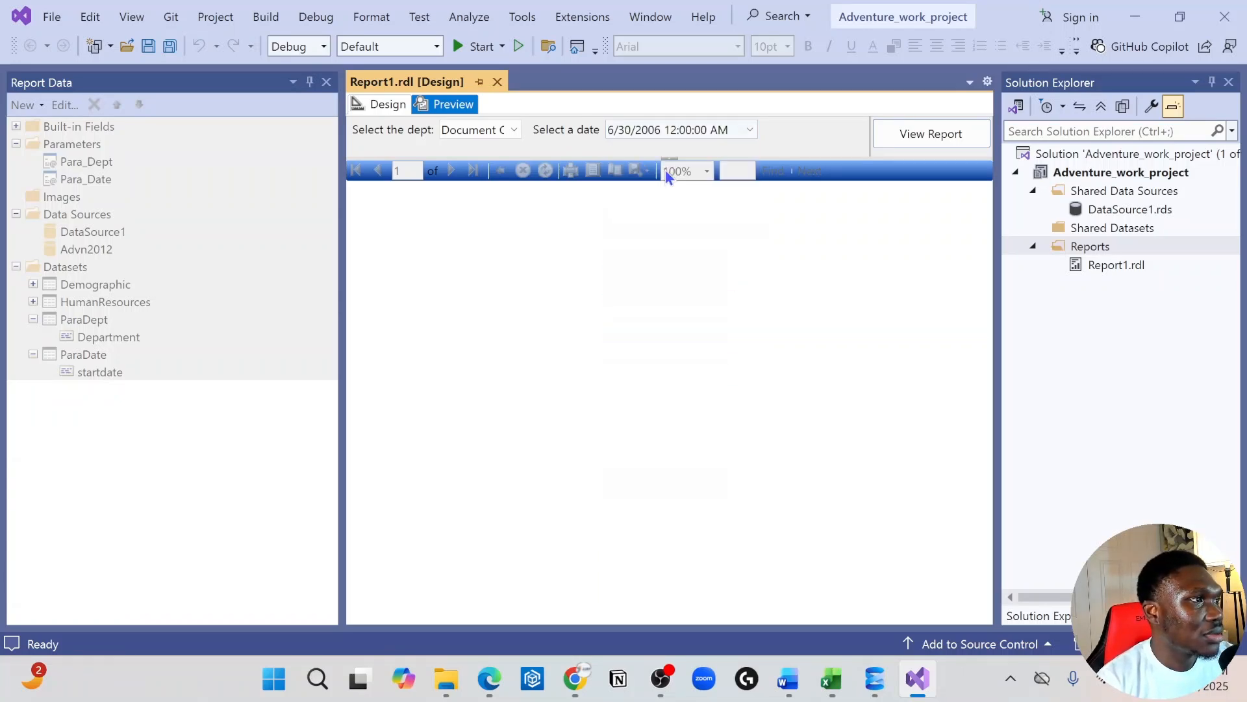
pyautogui.click(920, 136)
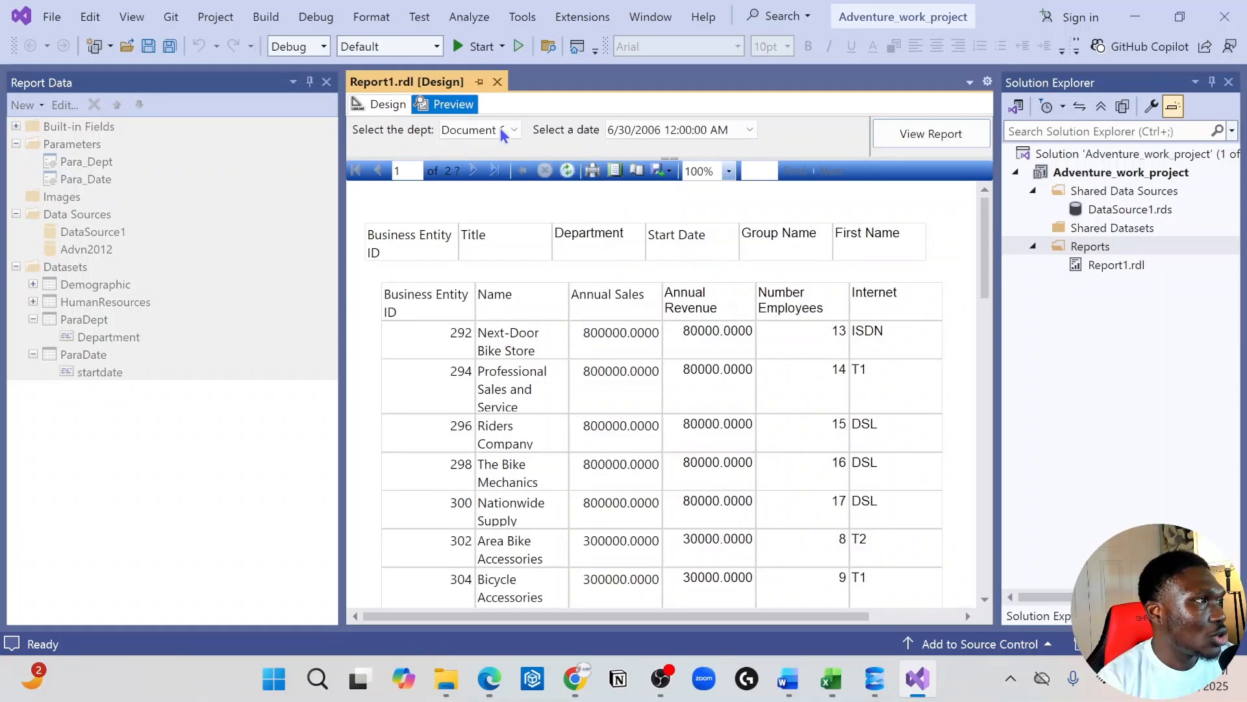
# Rerun the report preview with all departments selected and look through the available dates
pyautogui.click(447, 150)
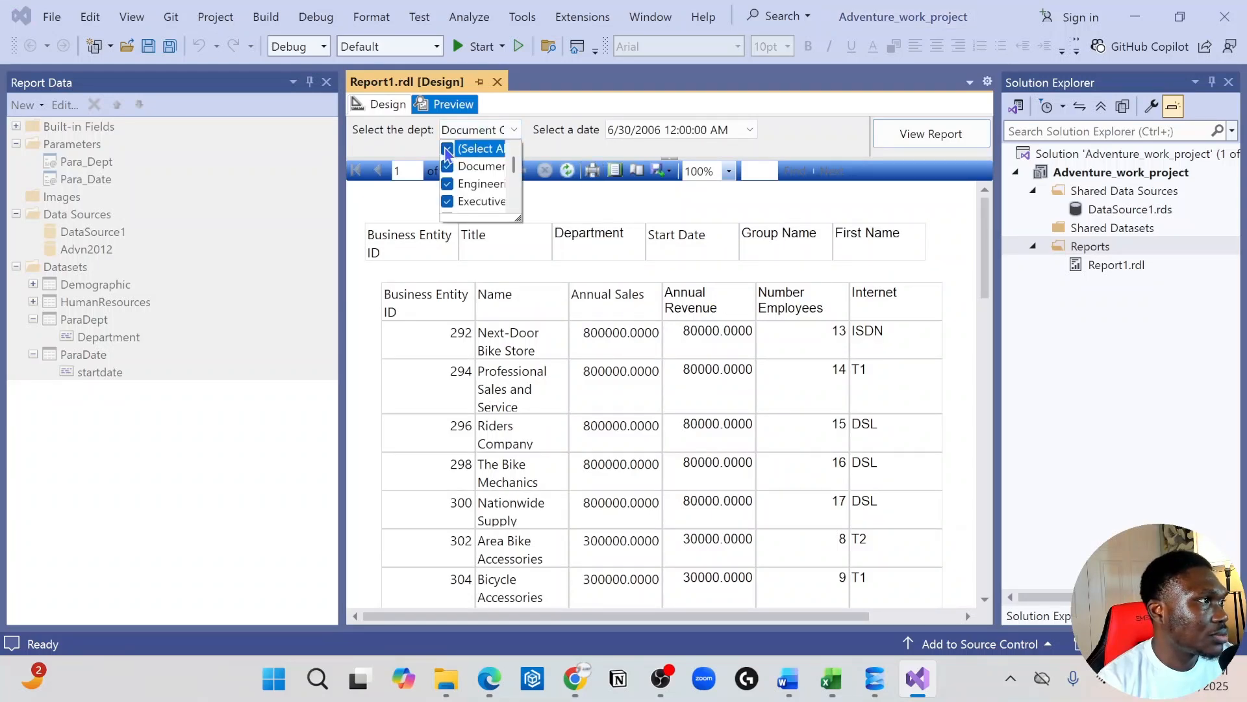
pyautogui.click(928, 142)
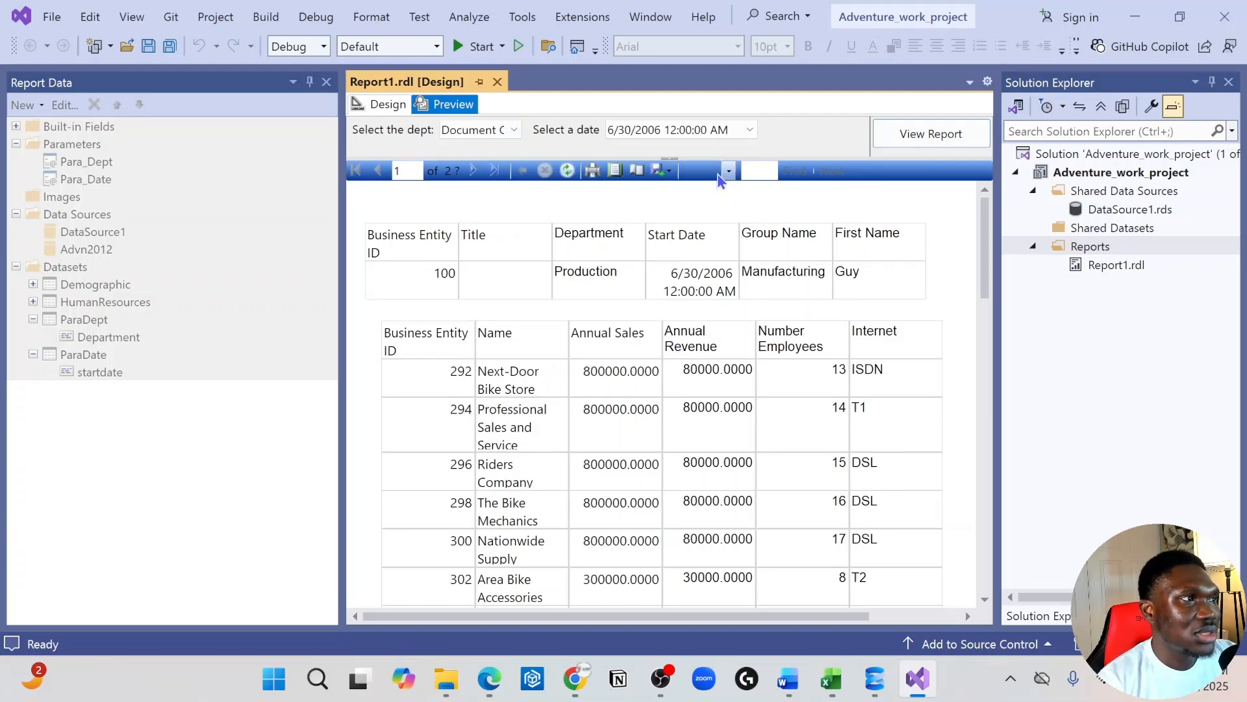
pyautogui.click(740, 130)
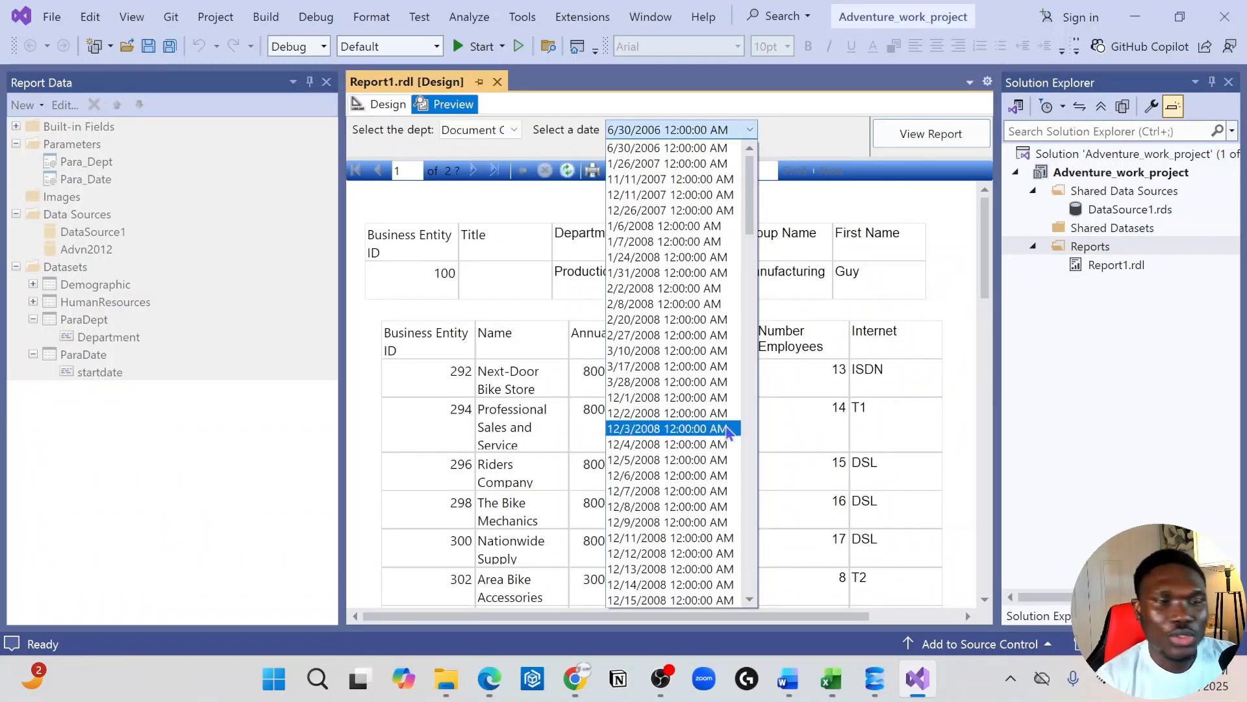
pyautogui.click(804, 207)
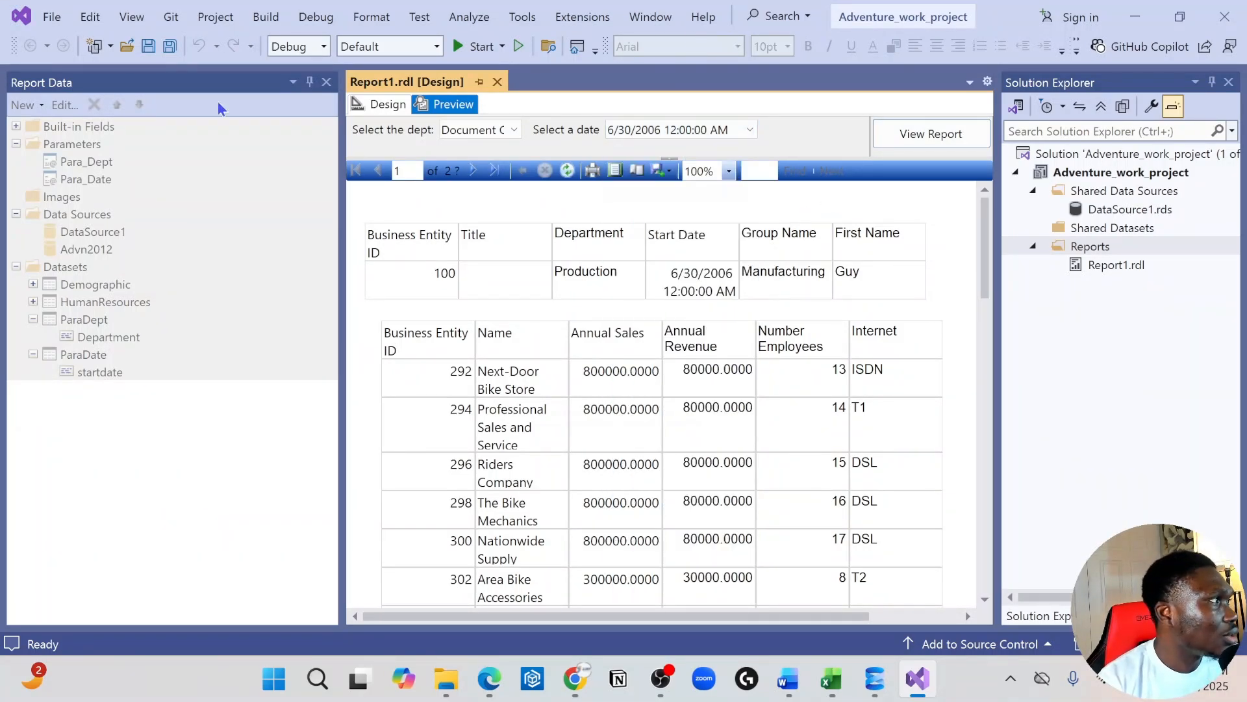
# Return to the report design and allow multiple values for the Para_Date parameter
pyautogui.click(387, 105)
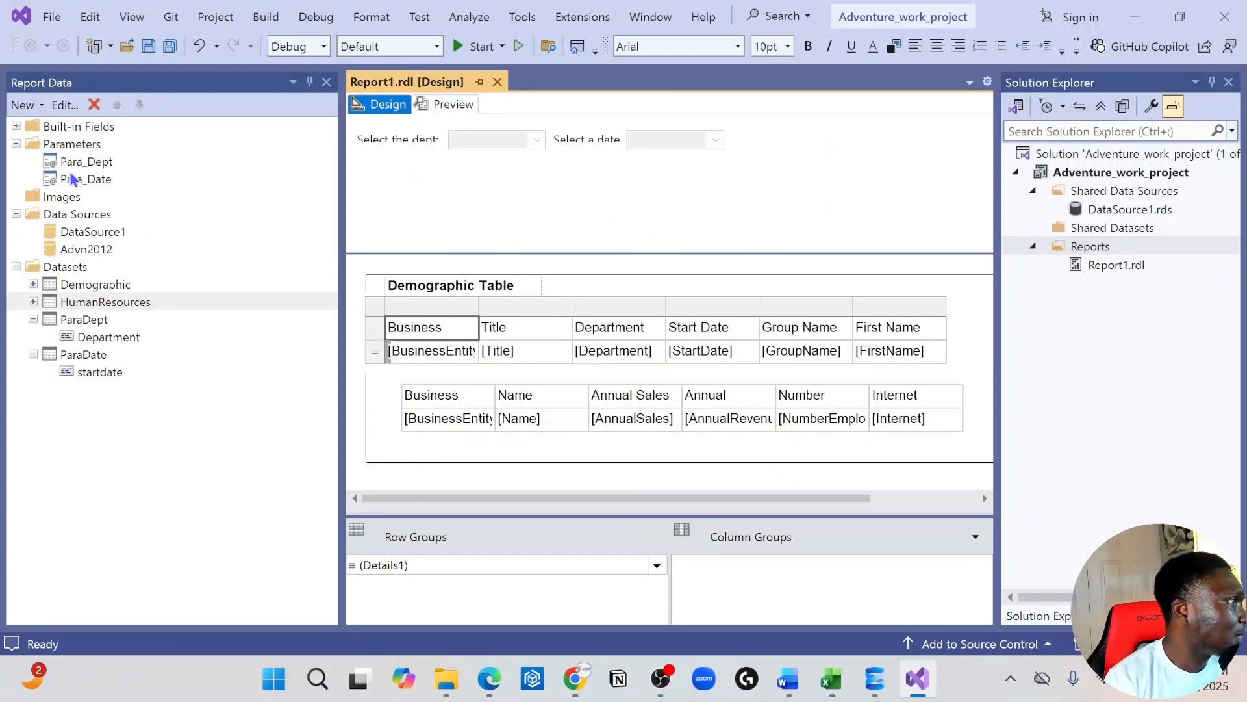
pyautogui.click(88, 181)
pyautogui.rightClick(88, 184)
pyautogui.click(151, 215)
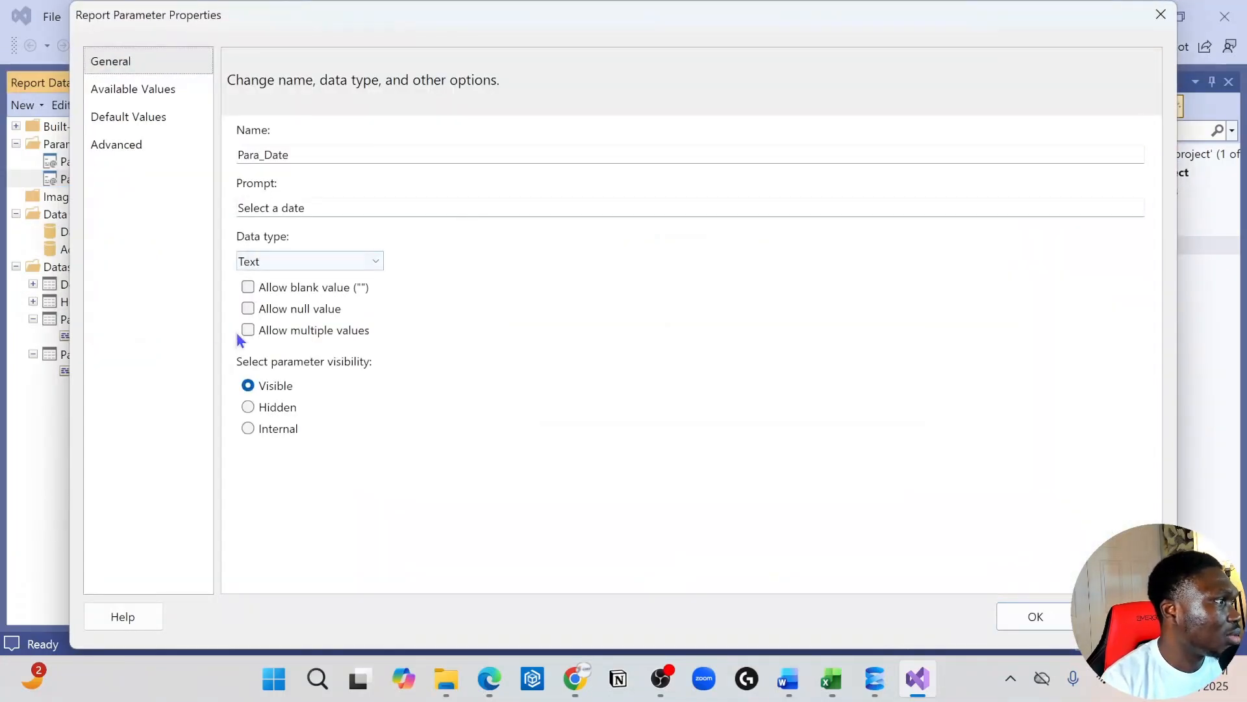
pyautogui.click(248, 328)
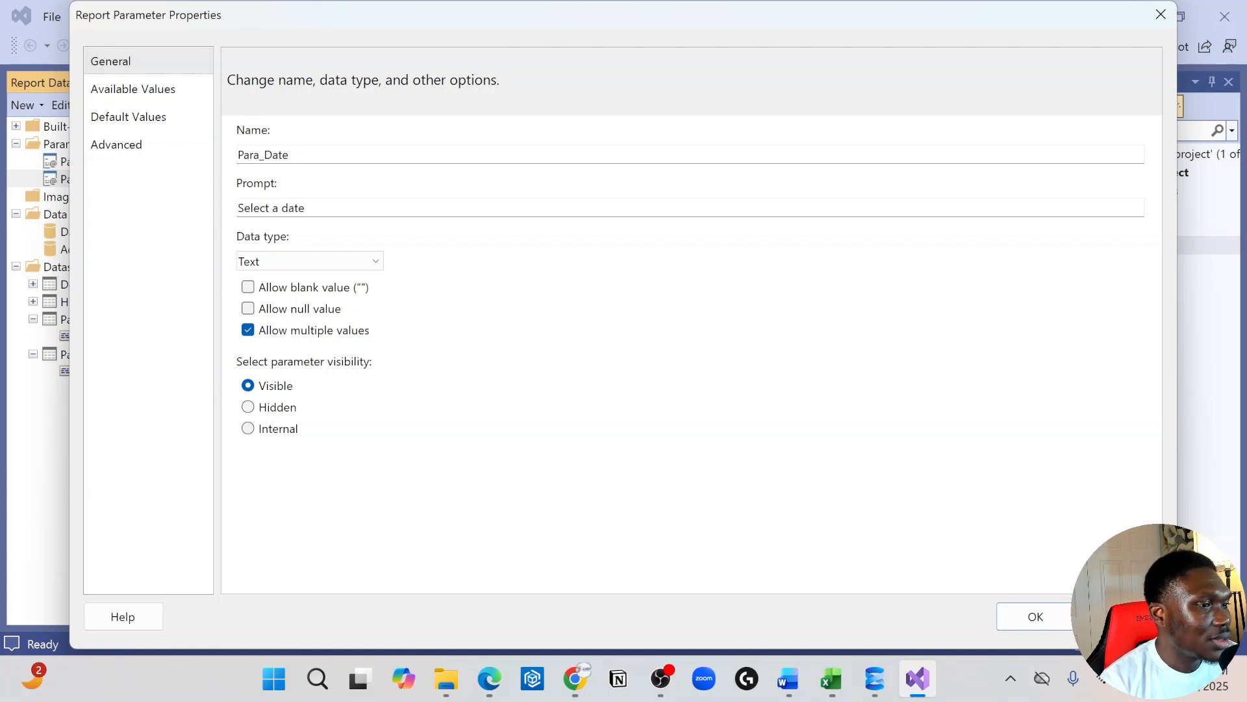
pyautogui.click(1047, 615)
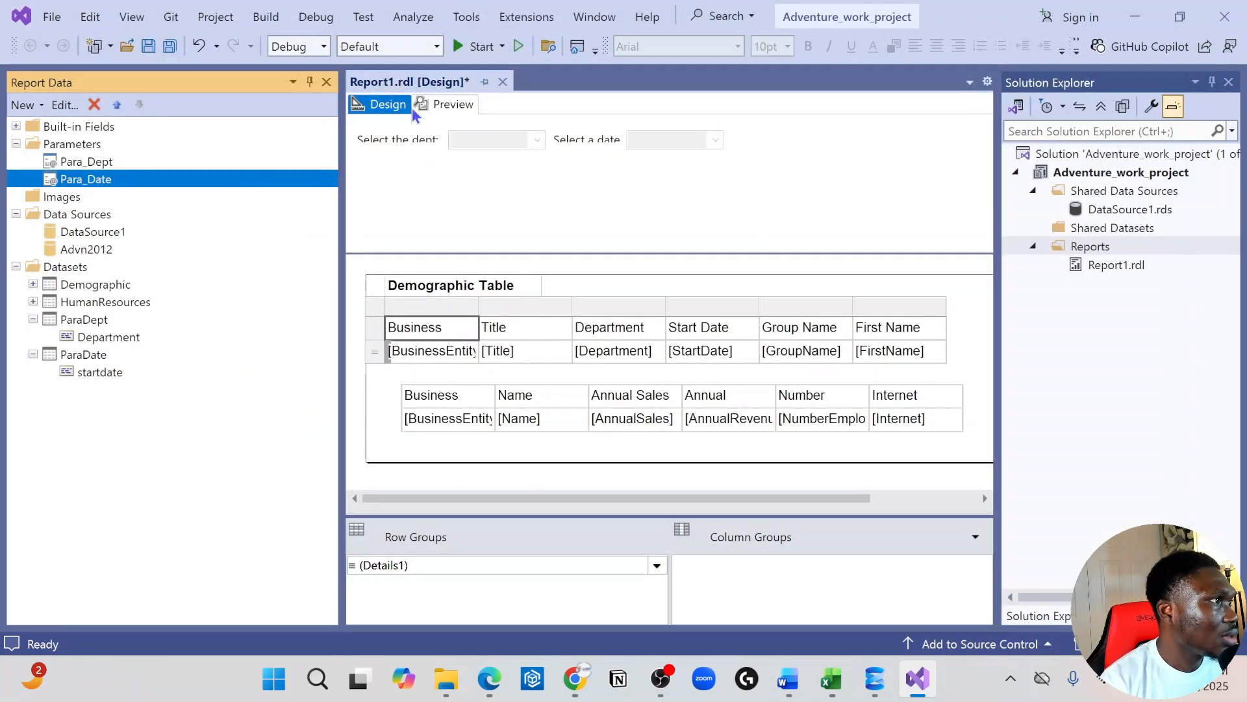
# Preview the report again and select all departments for the department parameter
pyautogui.click(433, 106)
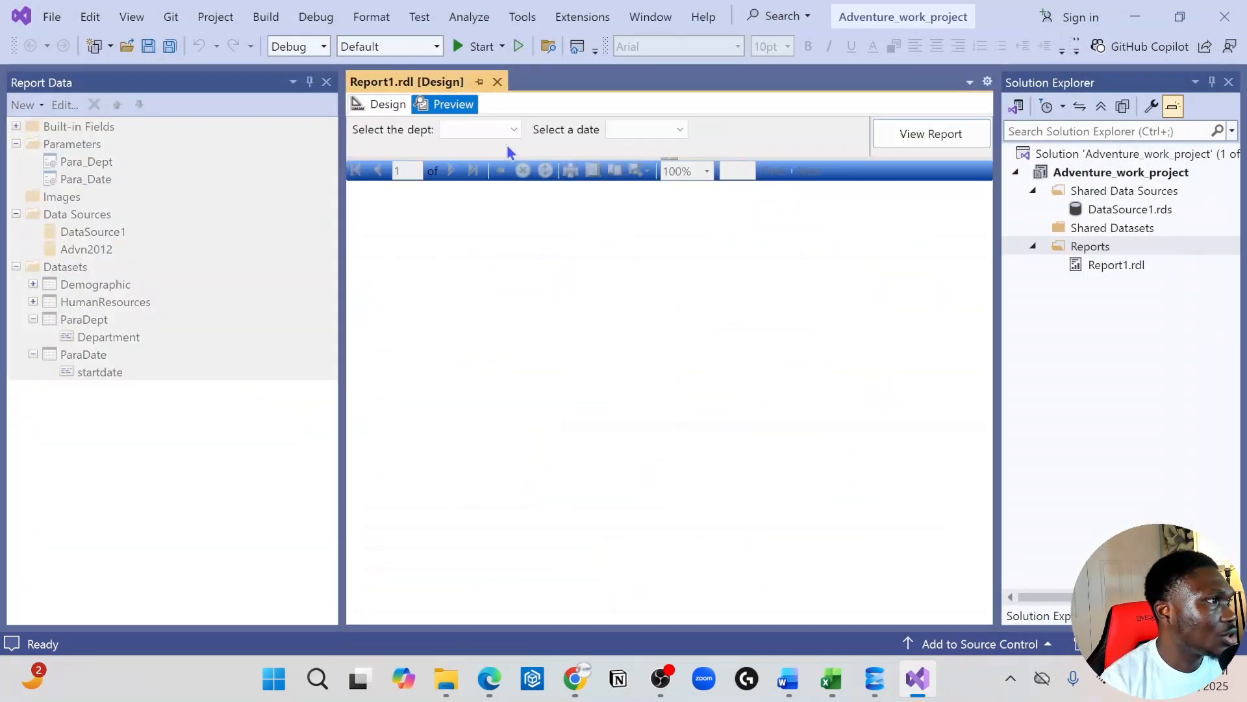
pyautogui.click(486, 127)
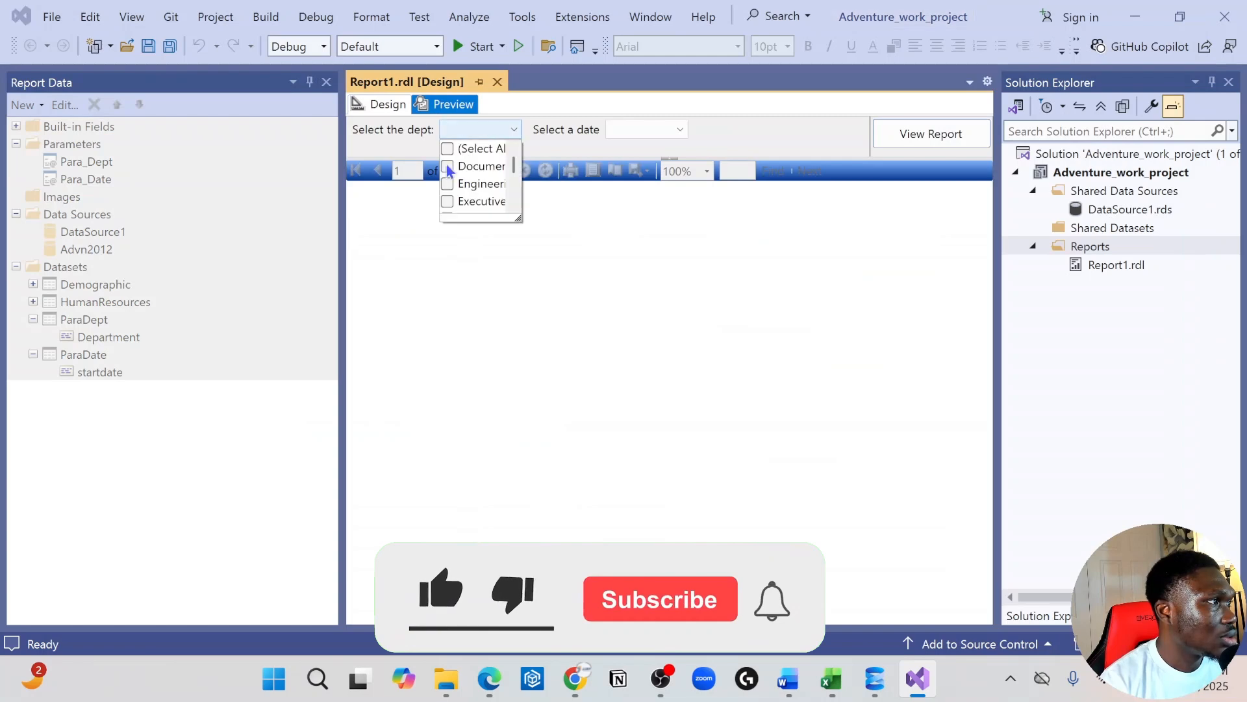
pyautogui.click(448, 148)
pyautogui.click(448, 166)
# Select the dates 6/30/2006 and 1/26/2007 for the date parameter, enlarge and browse the date list, and run the report
pyautogui.click(680, 129)
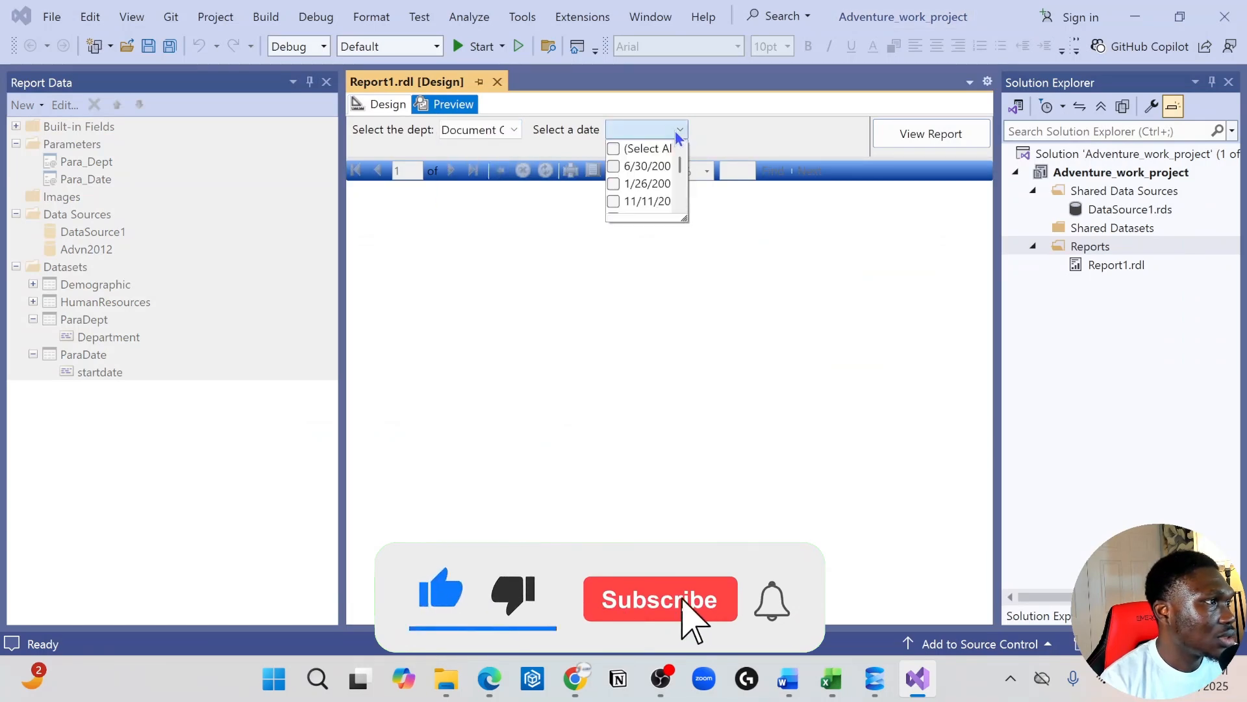
pyautogui.click(614, 166)
pyautogui.click(614, 184)
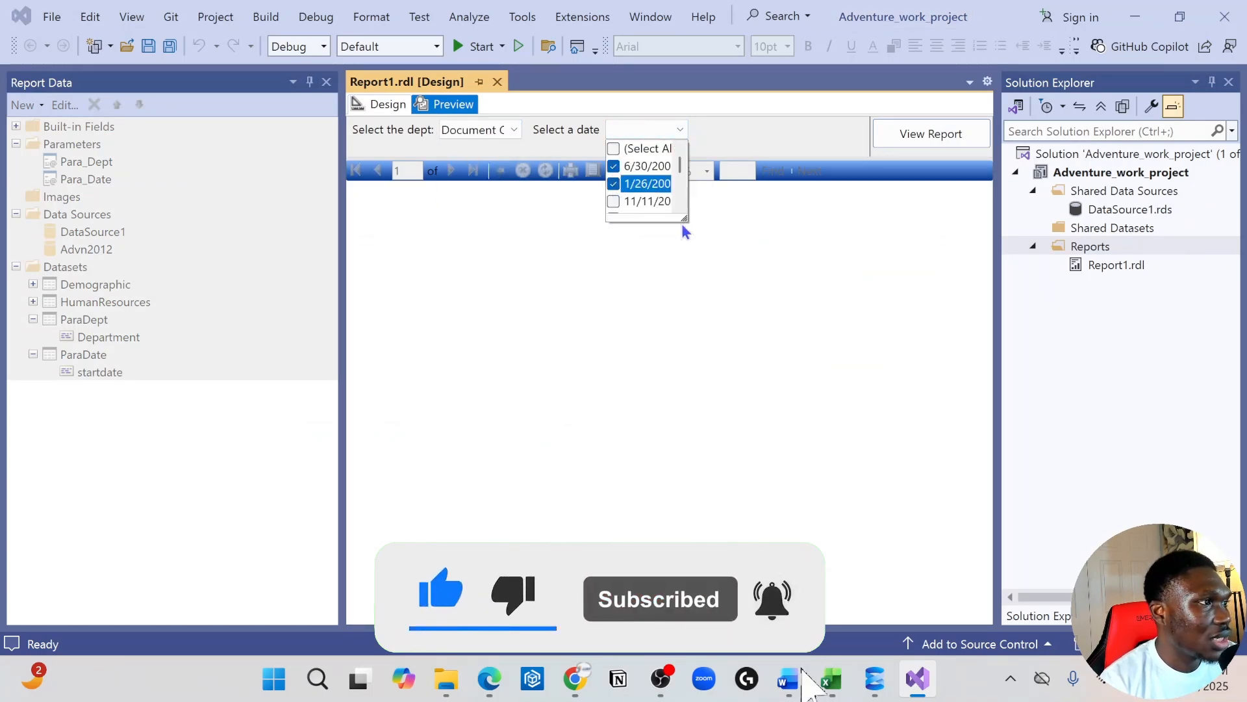
pyautogui.moveTo(682, 218); pyautogui.dragTo(918, 391)
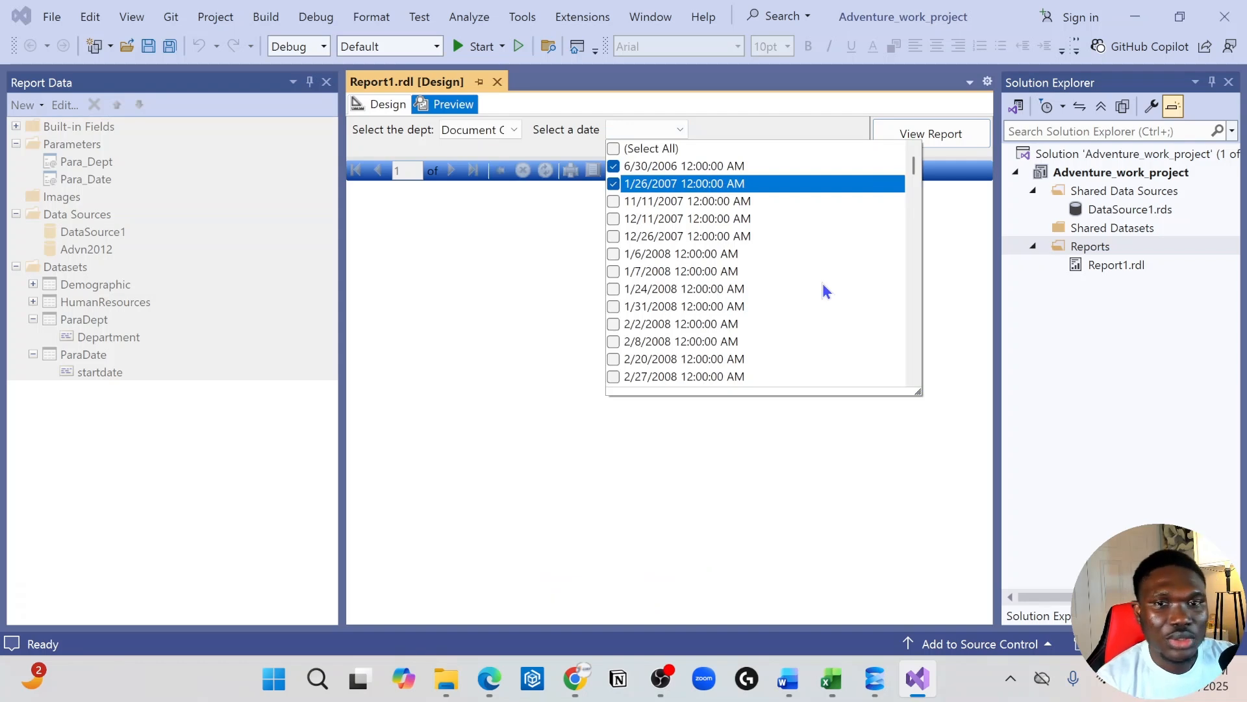
pyautogui.scroll(-15, 686, 344)
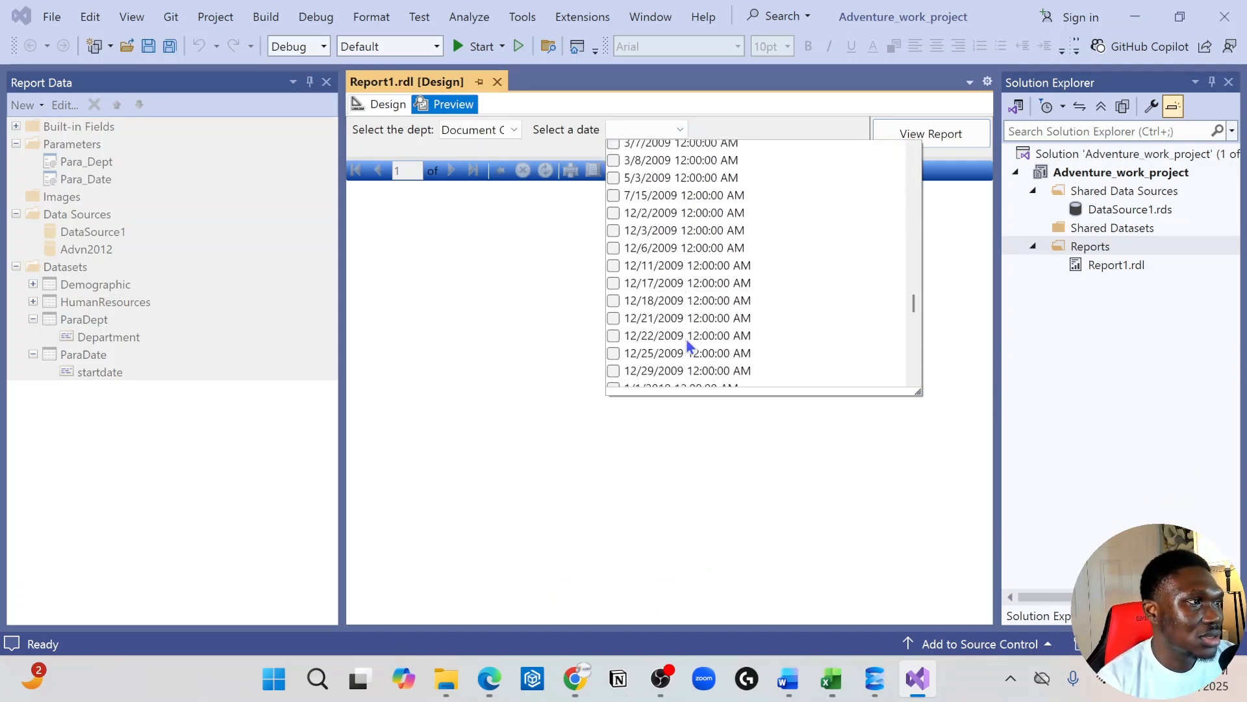
pyautogui.scroll(10, 686, 338)
pyautogui.click(964, 263)
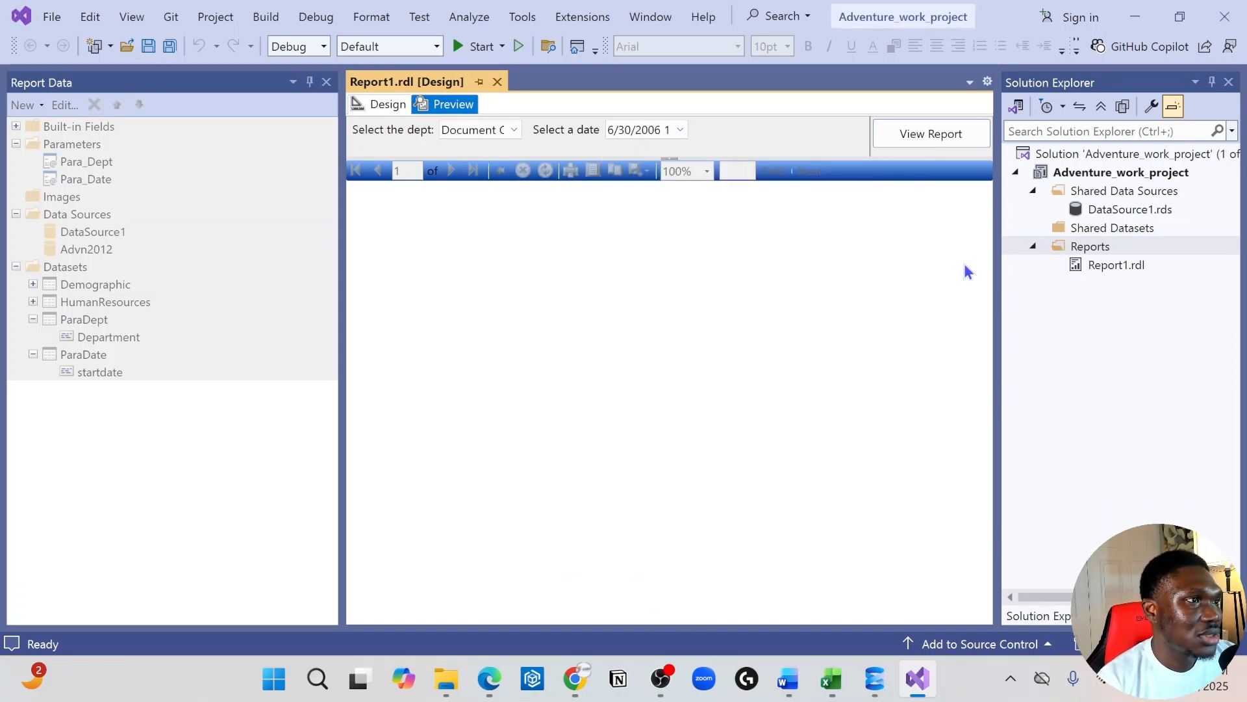
pyautogui.click(939, 134)
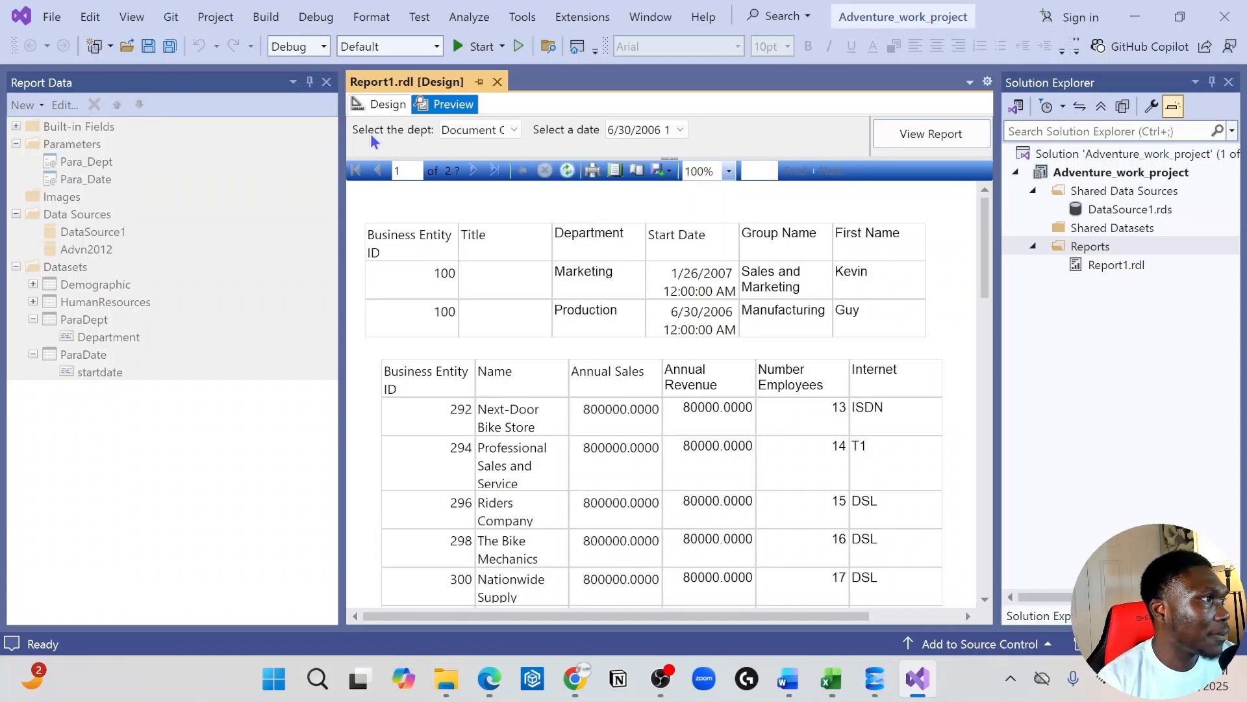
# Return to the report design and set the Para_Date parameter's data type to Date/Time
pyautogui.click(377, 104)
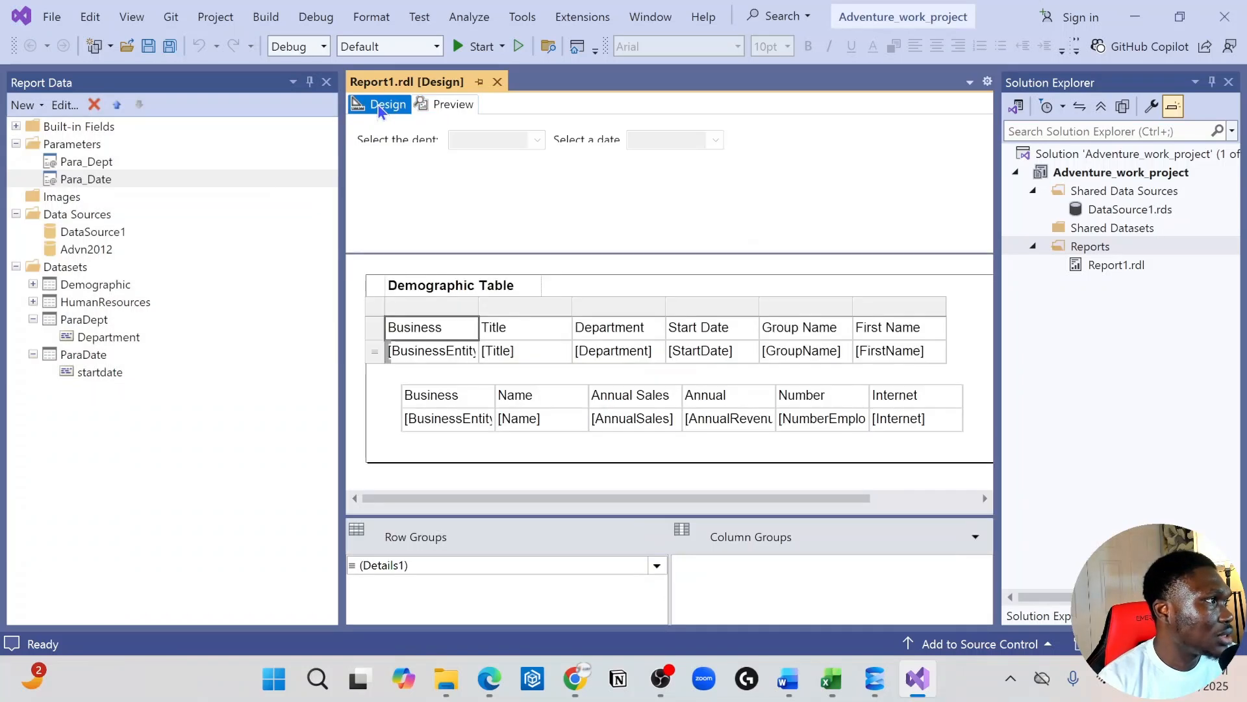
pyautogui.click(162, 166)
pyautogui.click(161, 178)
pyautogui.rightClick(131, 182)
pyautogui.click(202, 232)
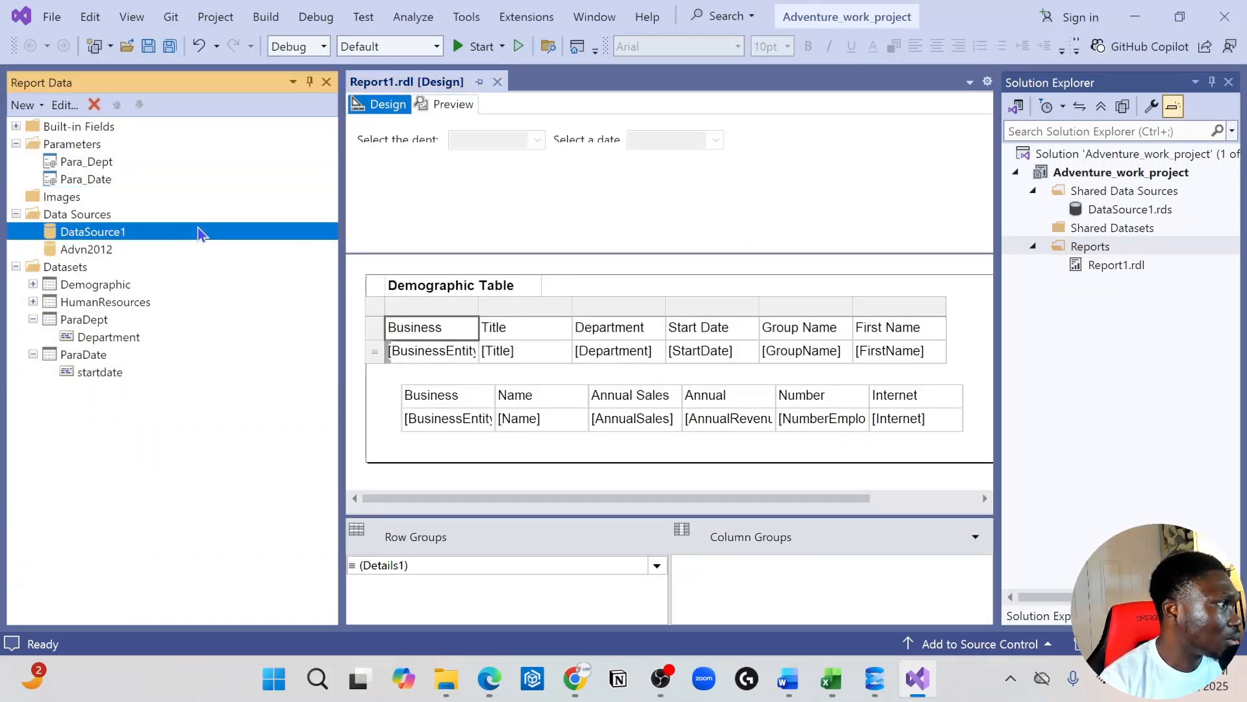
pyautogui.click(123, 182)
pyautogui.rightClick(122, 185)
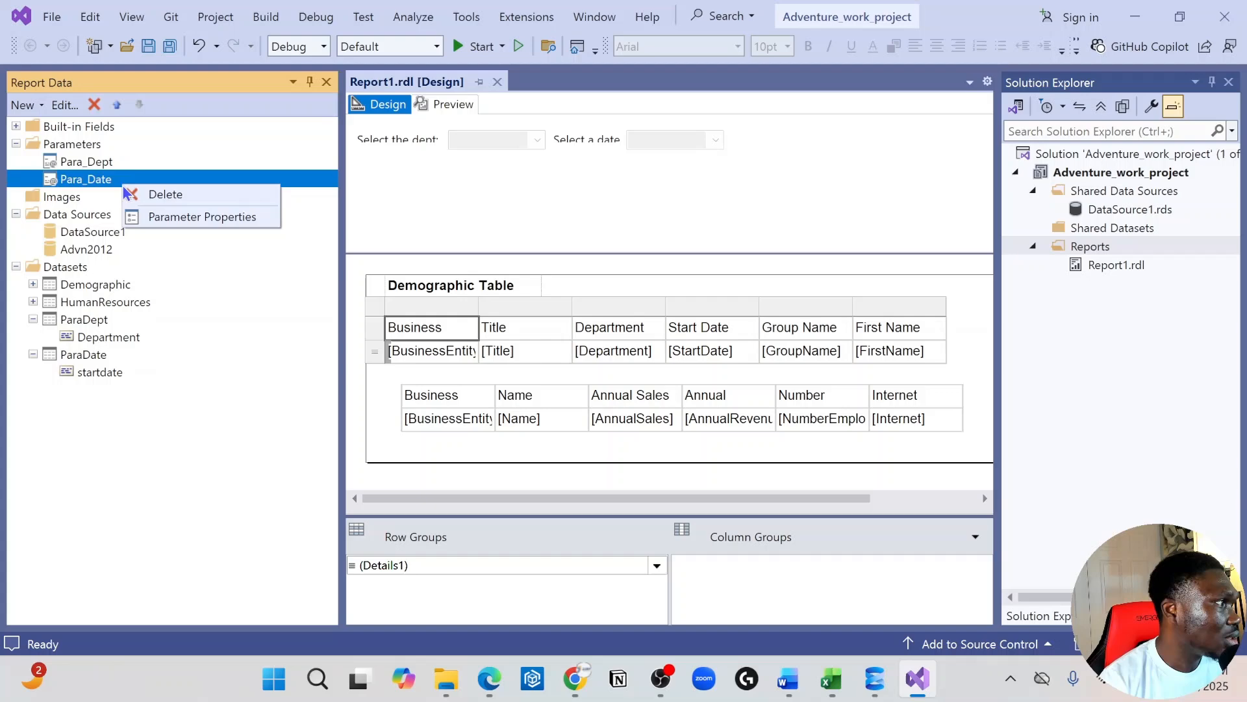
pyautogui.click(172, 214)
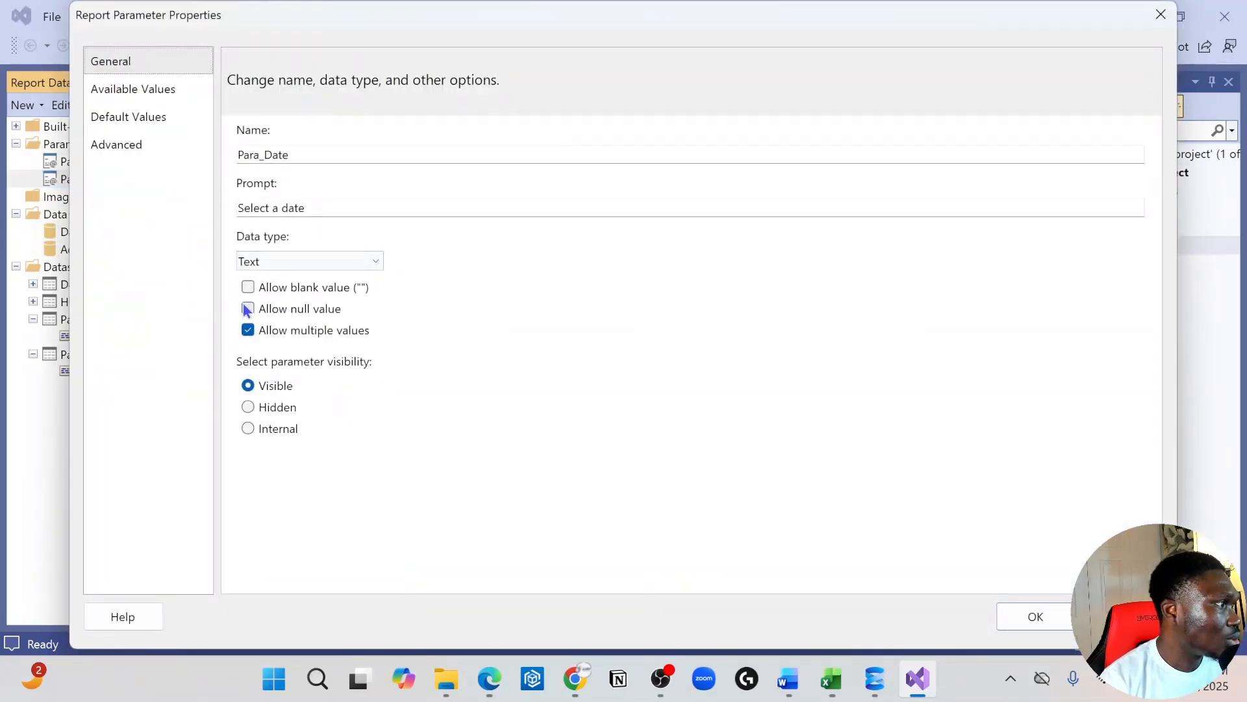
pyautogui.click(276, 263)
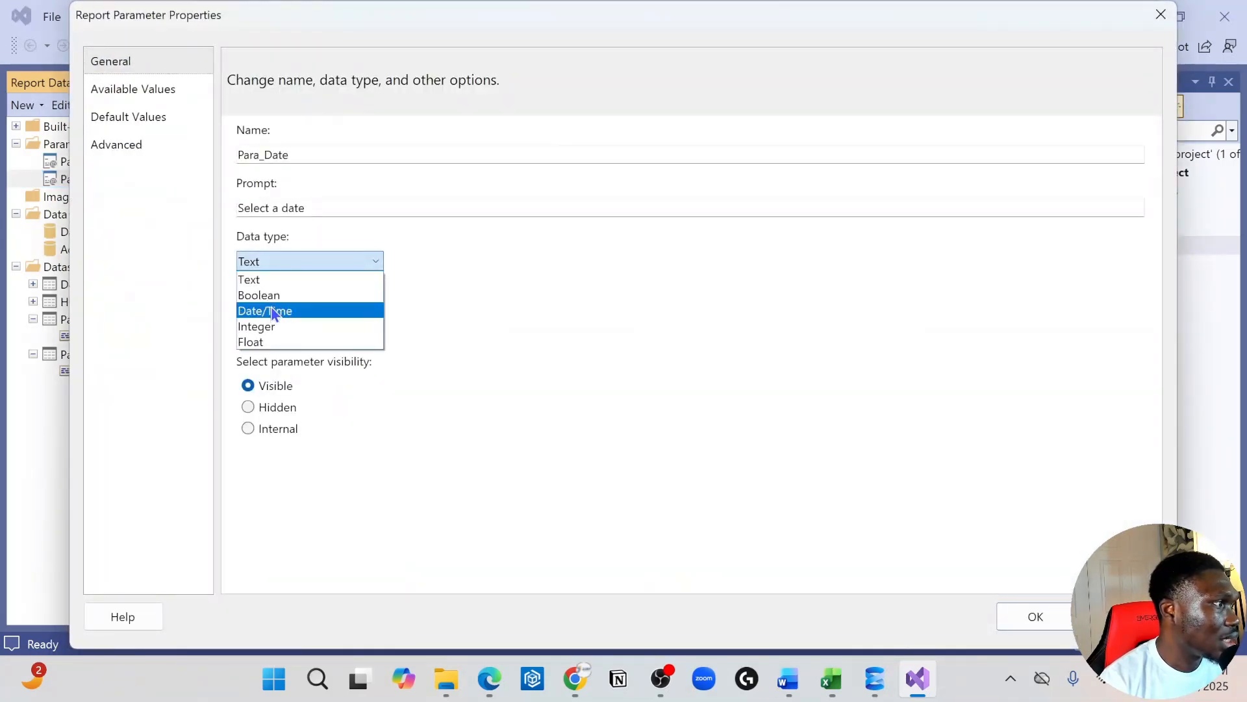
pyautogui.click(273, 312)
pyautogui.click(1036, 617)
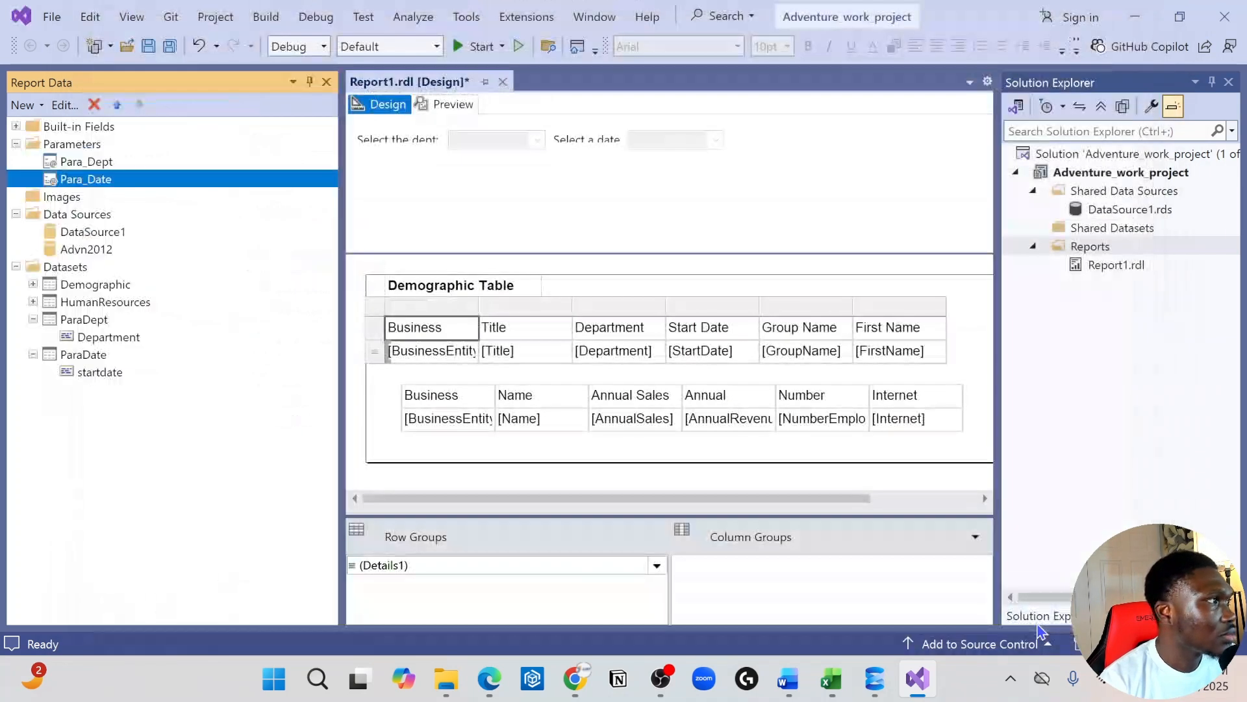
# Preview the report with all departments and the date 6/30/2006 selected
pyautogui.click(434, 105)
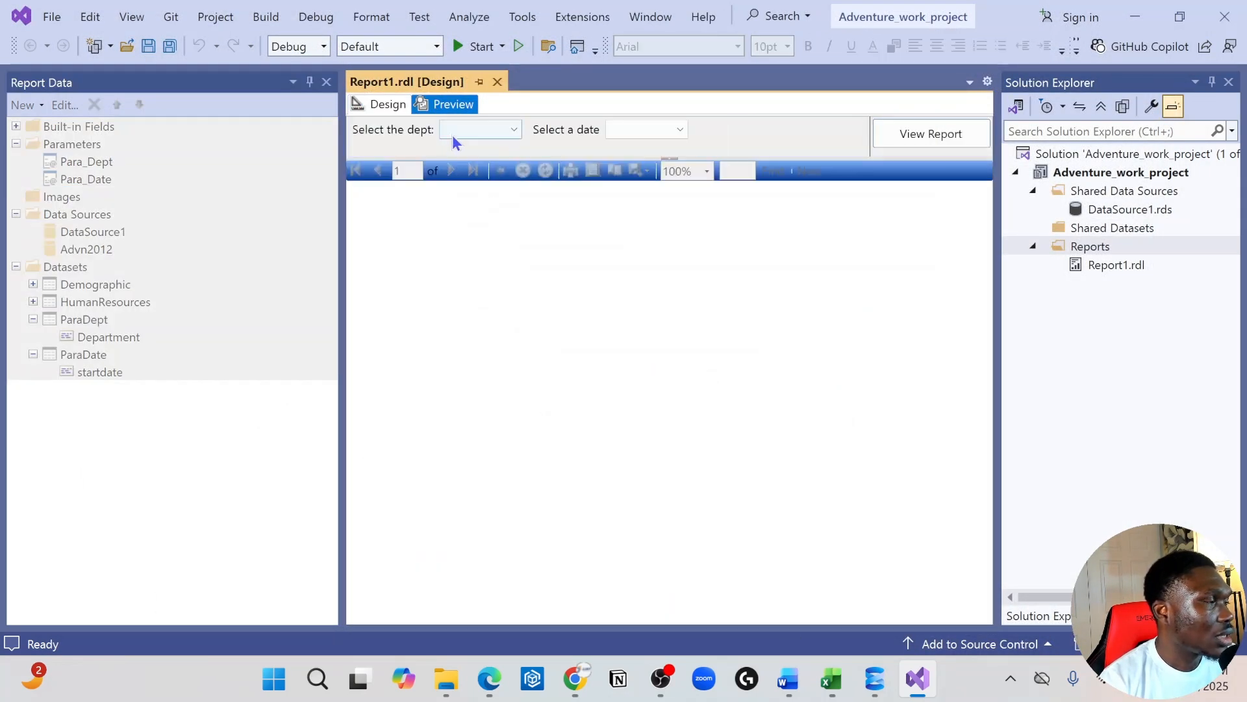
pyautogui.click(488, 134)
pyautogui.click(460, 148)
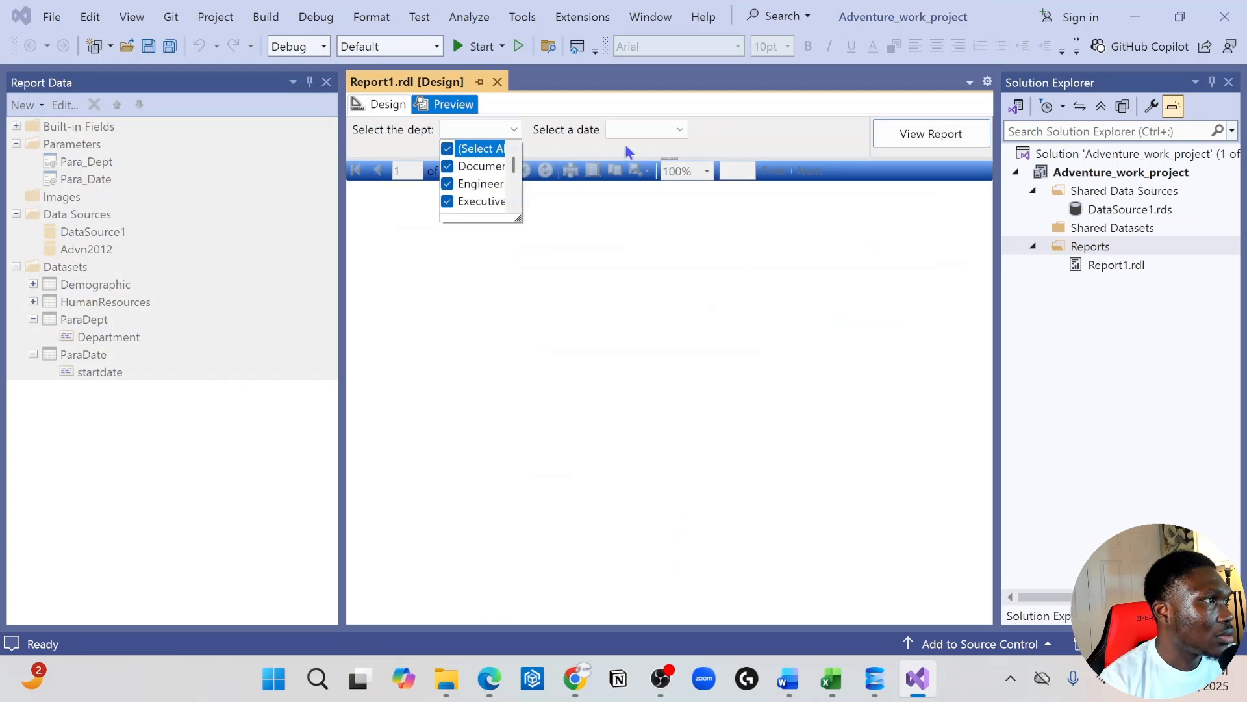
pyautogui.click(642, 135)
pyautogui.click(614, 167)
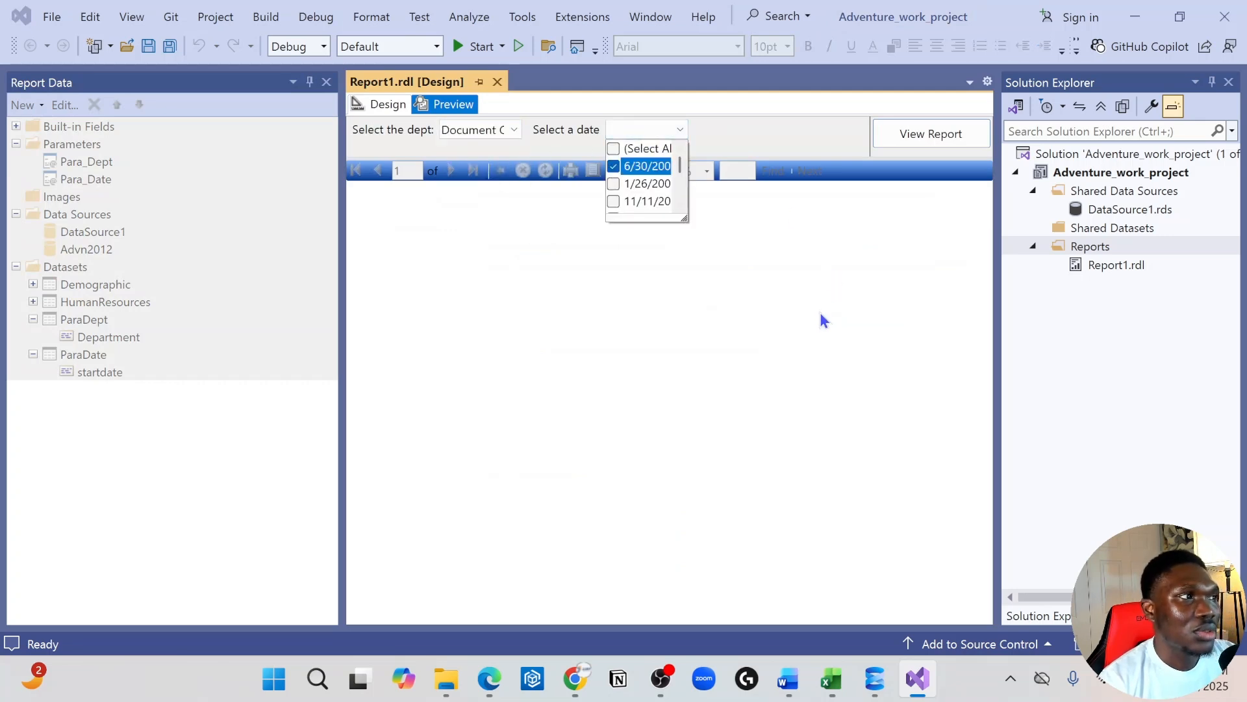
pyautogui.click(914, 156)
# Return to the report design and delete the Para_Date parameter
pyautogui.click(371, 105)
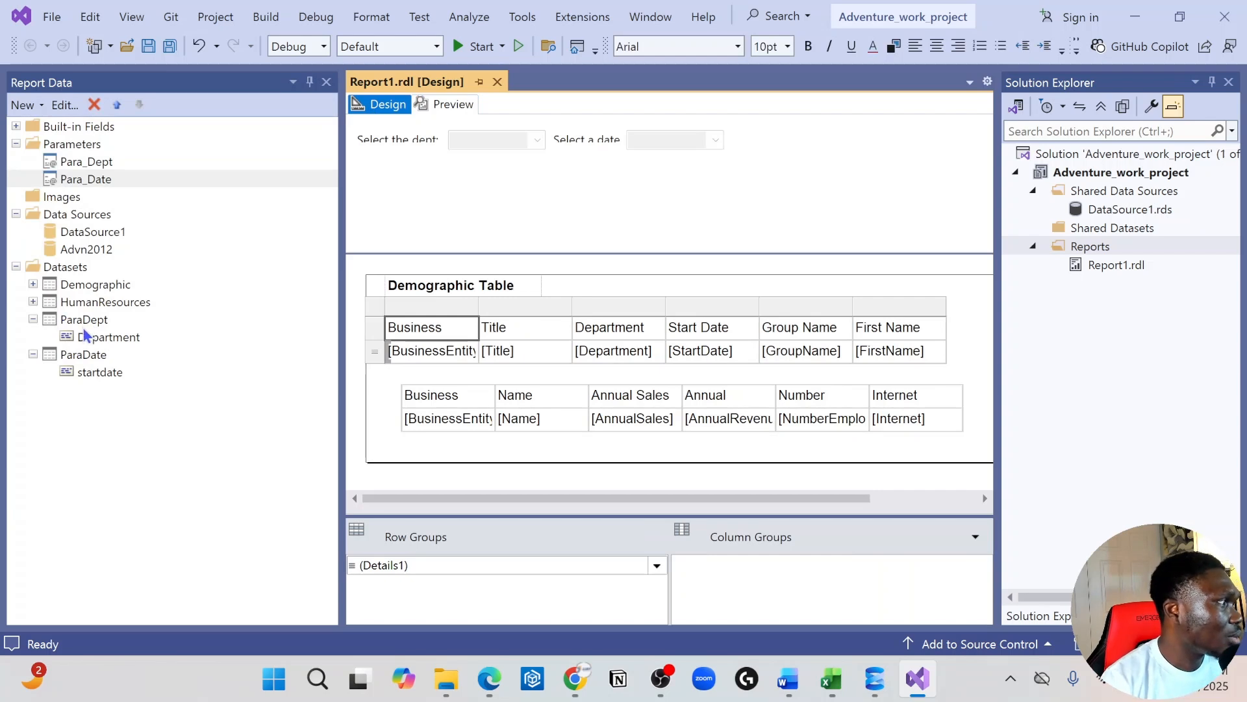
pyautogui.click(102, 182)
pyautogui.rightClick(101, 182)
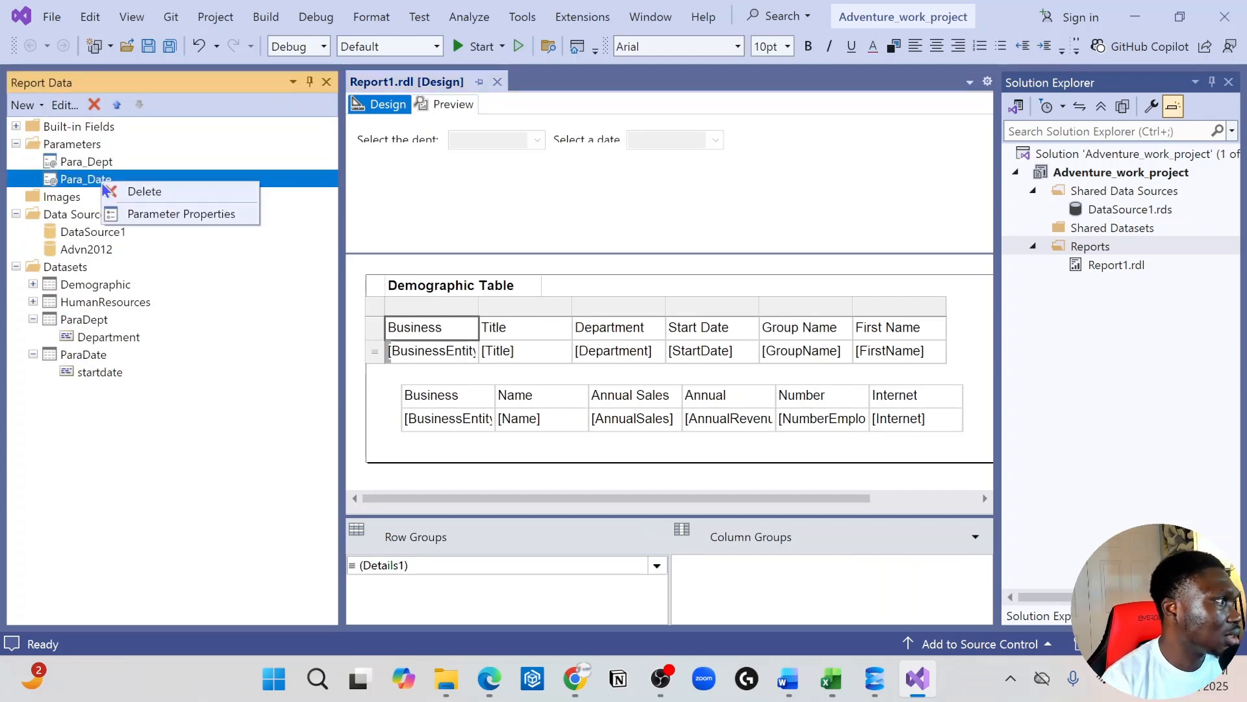
pyautogui.click(154, 192)
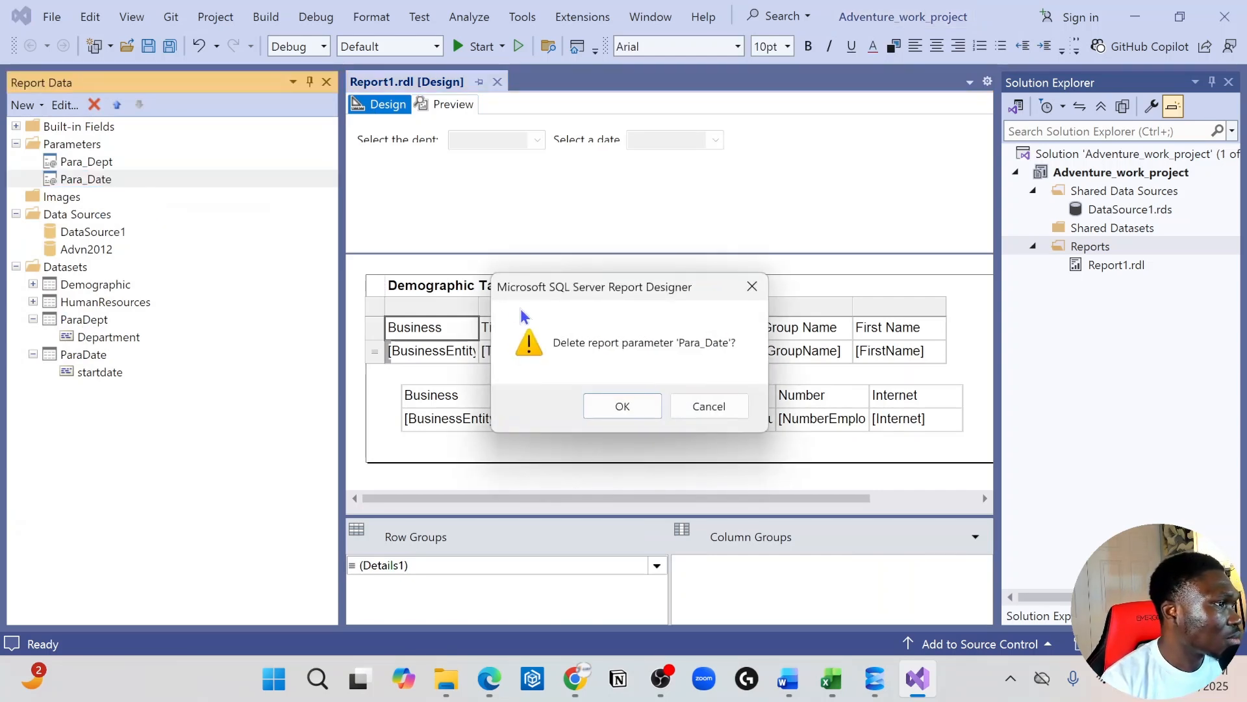
pyautogui.click(620, 403)
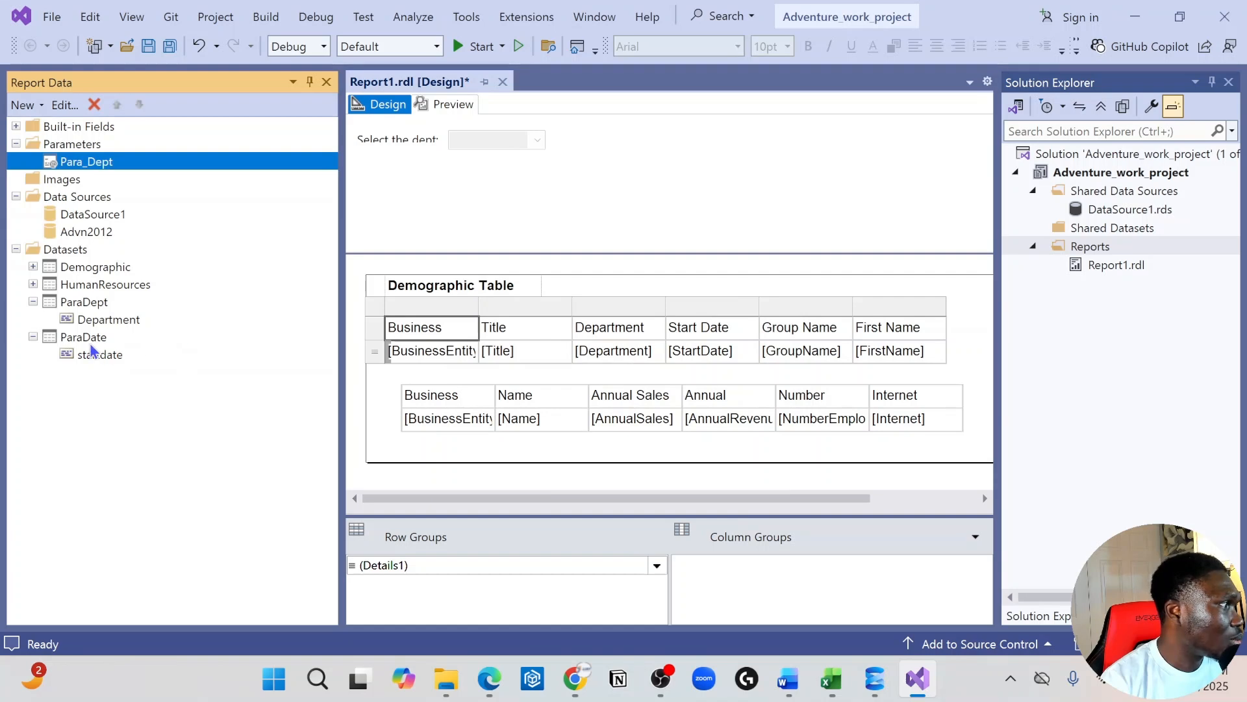
# Delete the ParaDate dataset from the report
pyautogui.click(89, 339)
pyautogui.rightClick(89, 341)
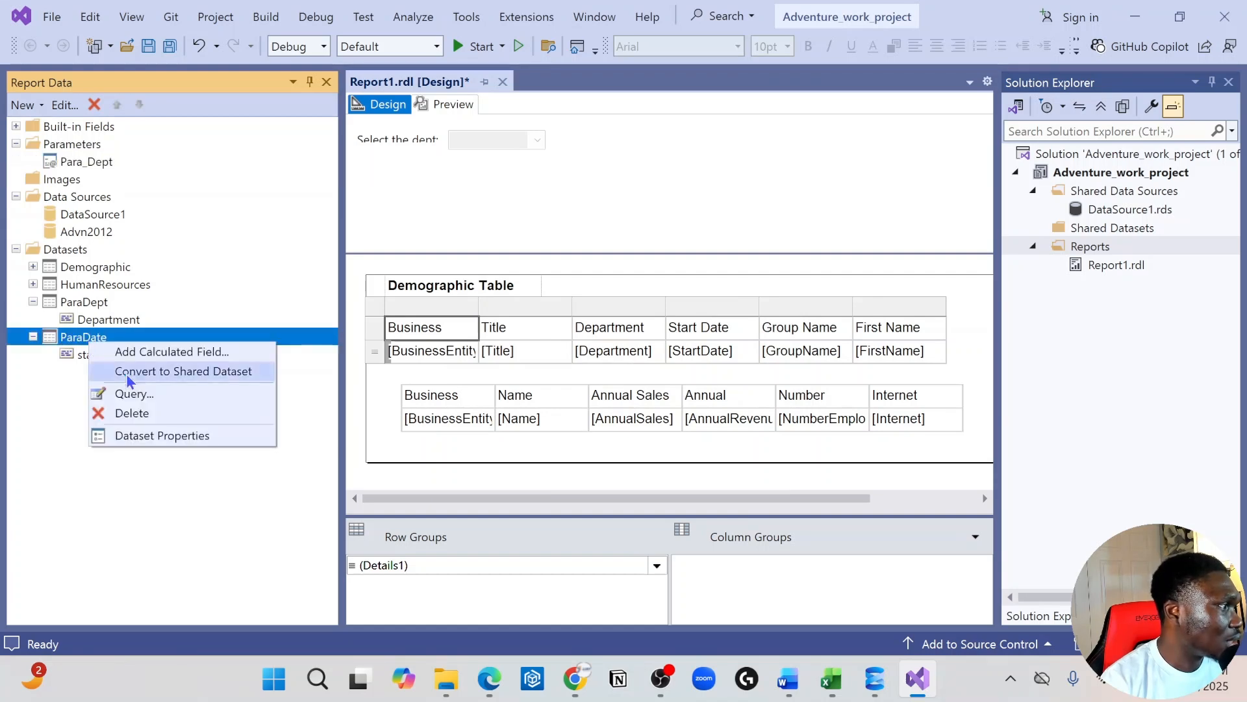
pyautogui.click(141, 416)
pyautogui.click(603, 406)
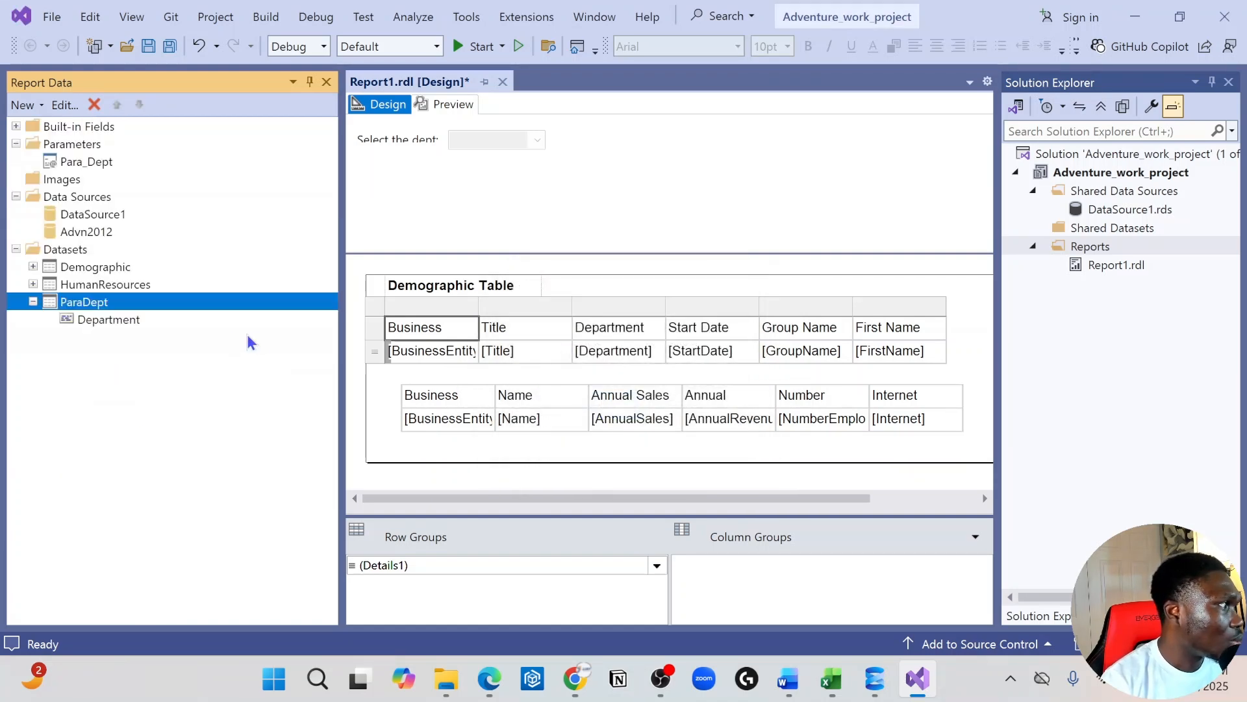
pyautogui.click(119, 289)
pyautogui.rightClick(119, 289)
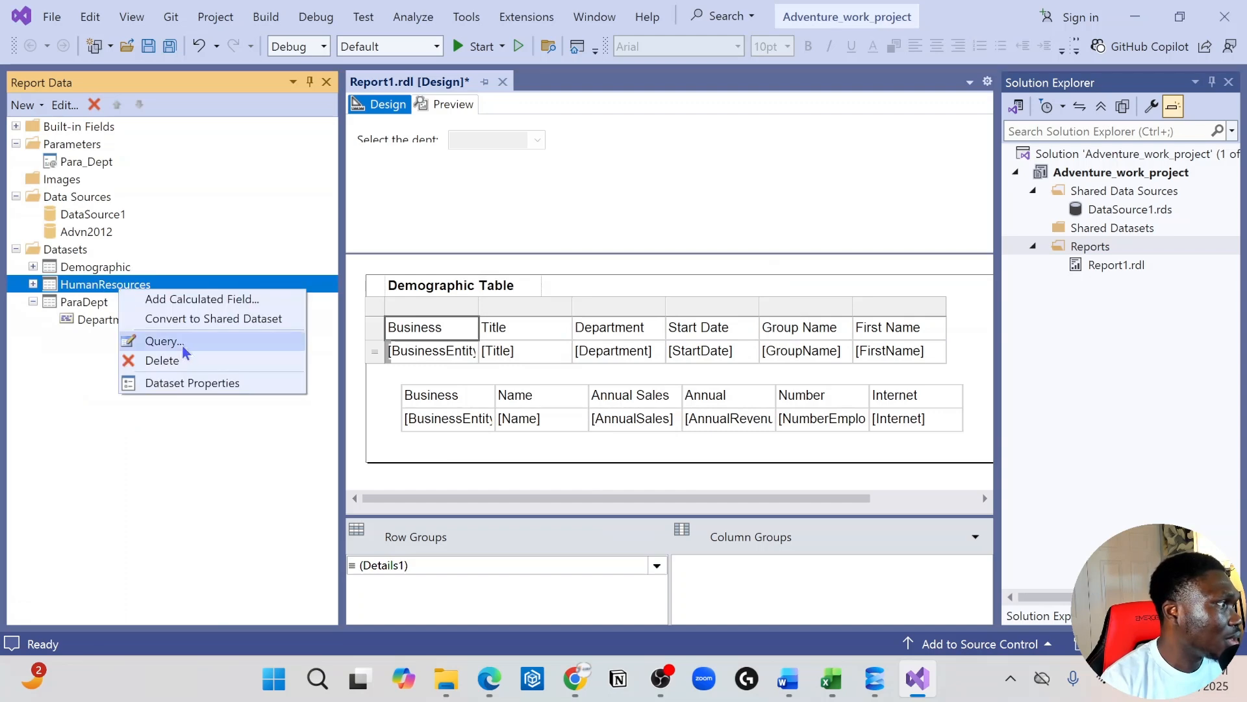
pyautogui.click(216, 380)
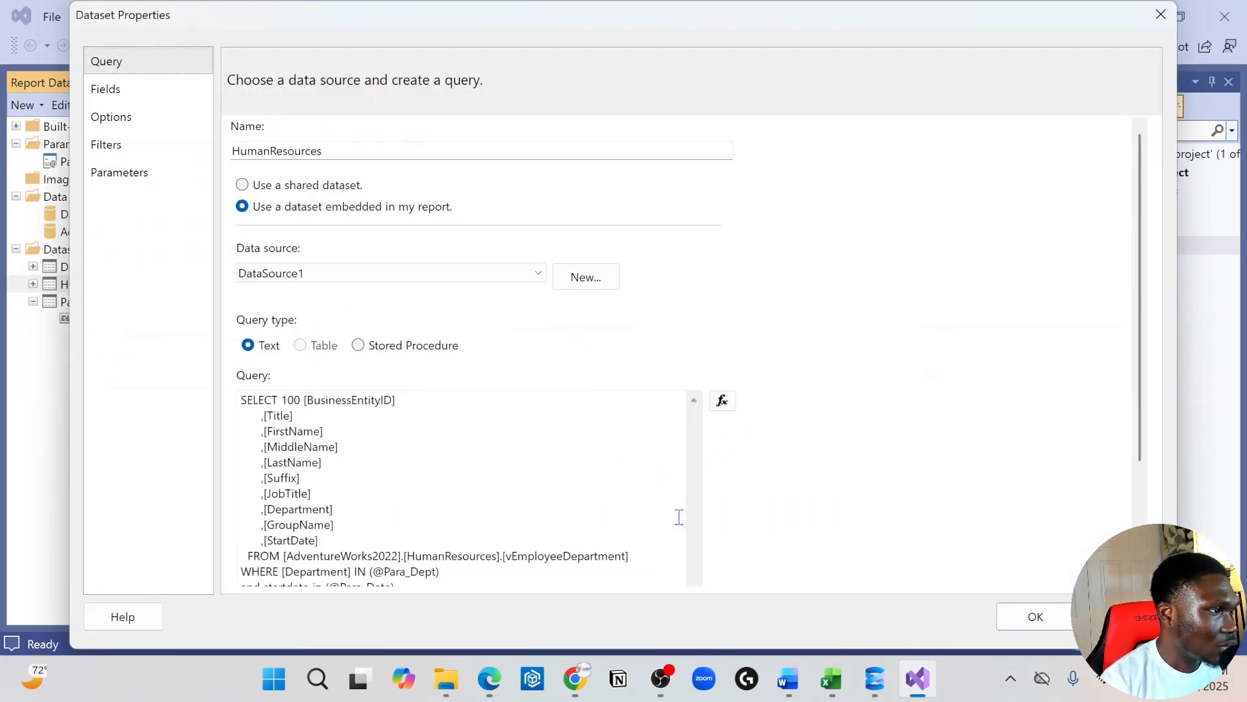
pyautogui.moveTo(1144, 207); pyautogui.dragTo(1119, 509)
pyautogui.moveTo(409, 459); pyautogui.dragTo(181, 448)
pyautogui.press('BackSpace')
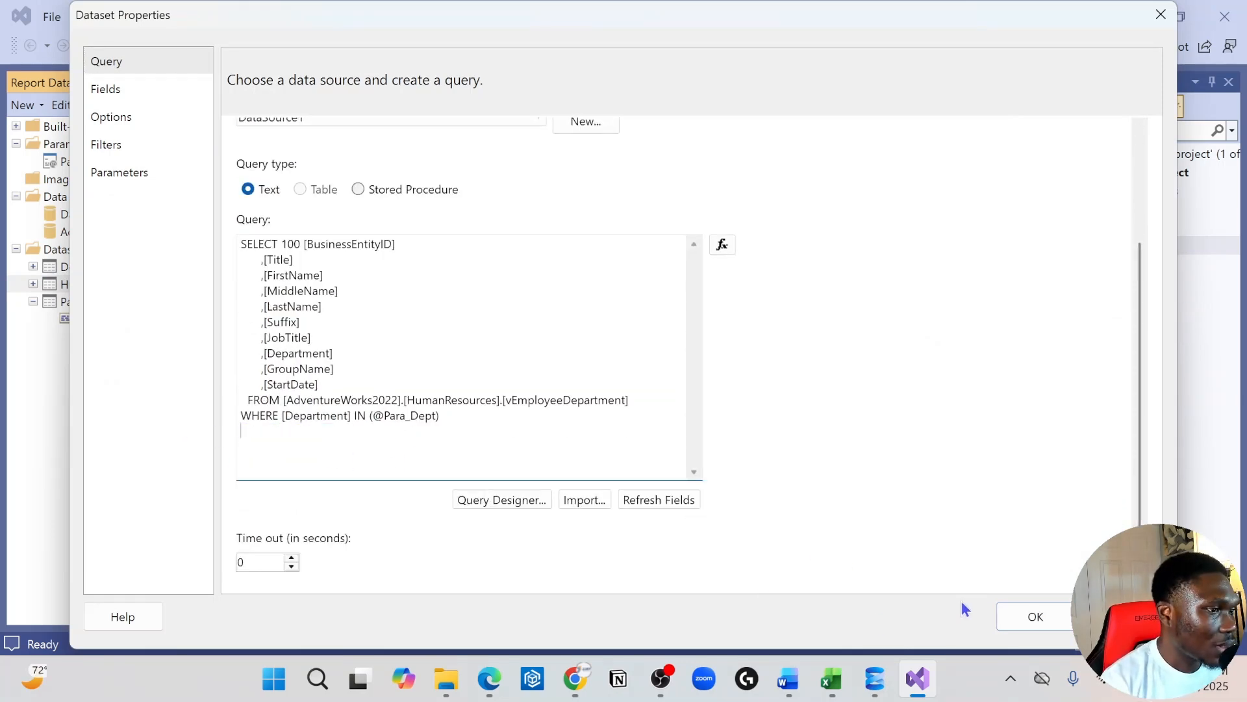
pyautogui.click(1033, 618)
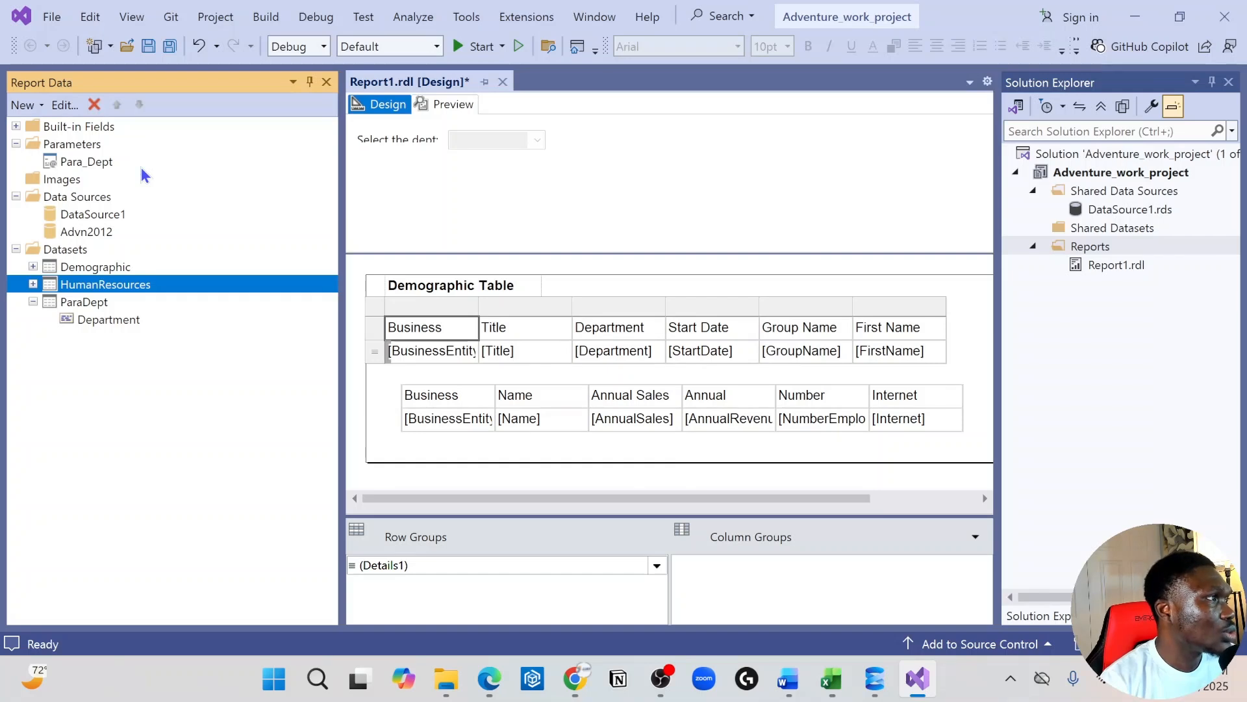
# Add a report parameter named Begin_Date with the prompt "Select Starting Date"
pyautogui.click(81, 148)
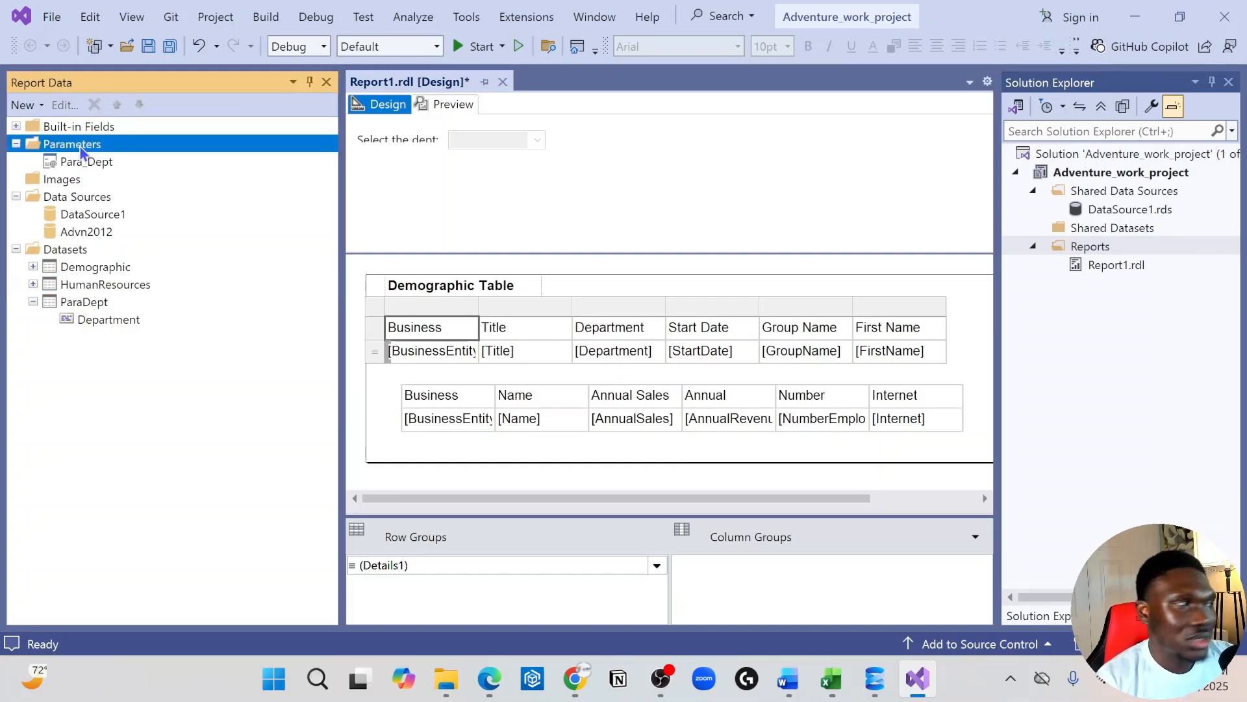
pyautogui.rightClick(83, 152)
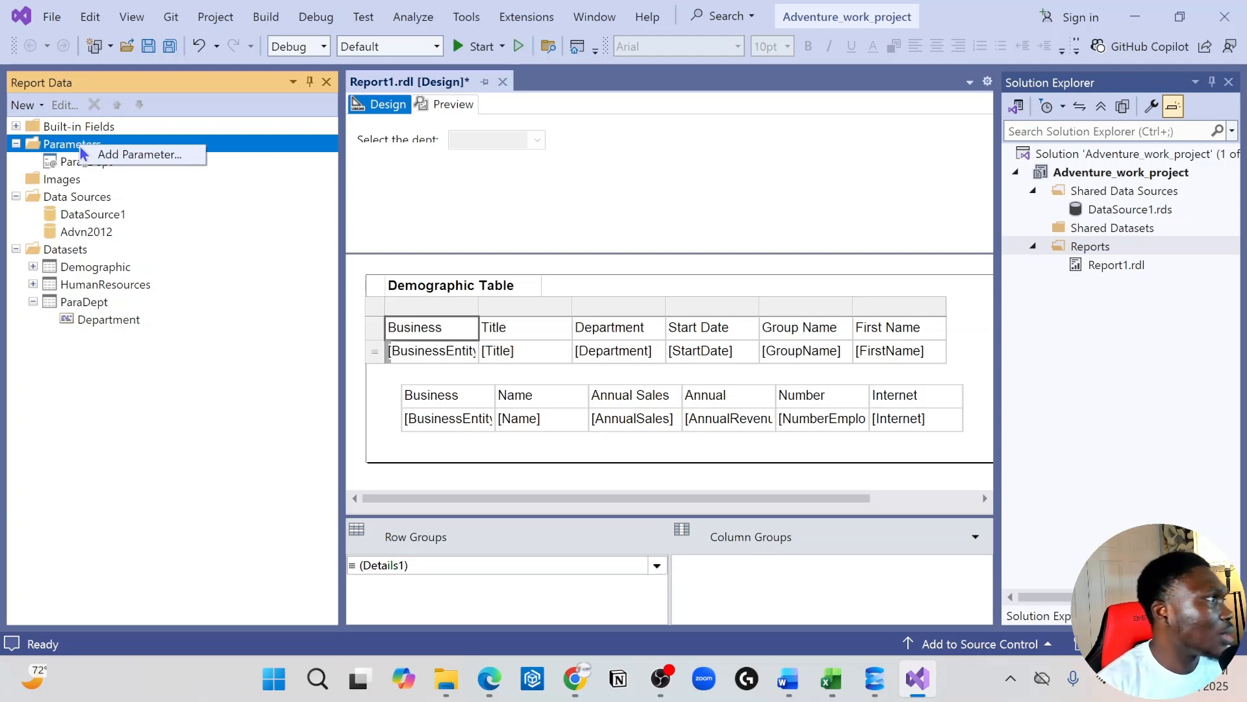
pyautogui.click(85, 154)
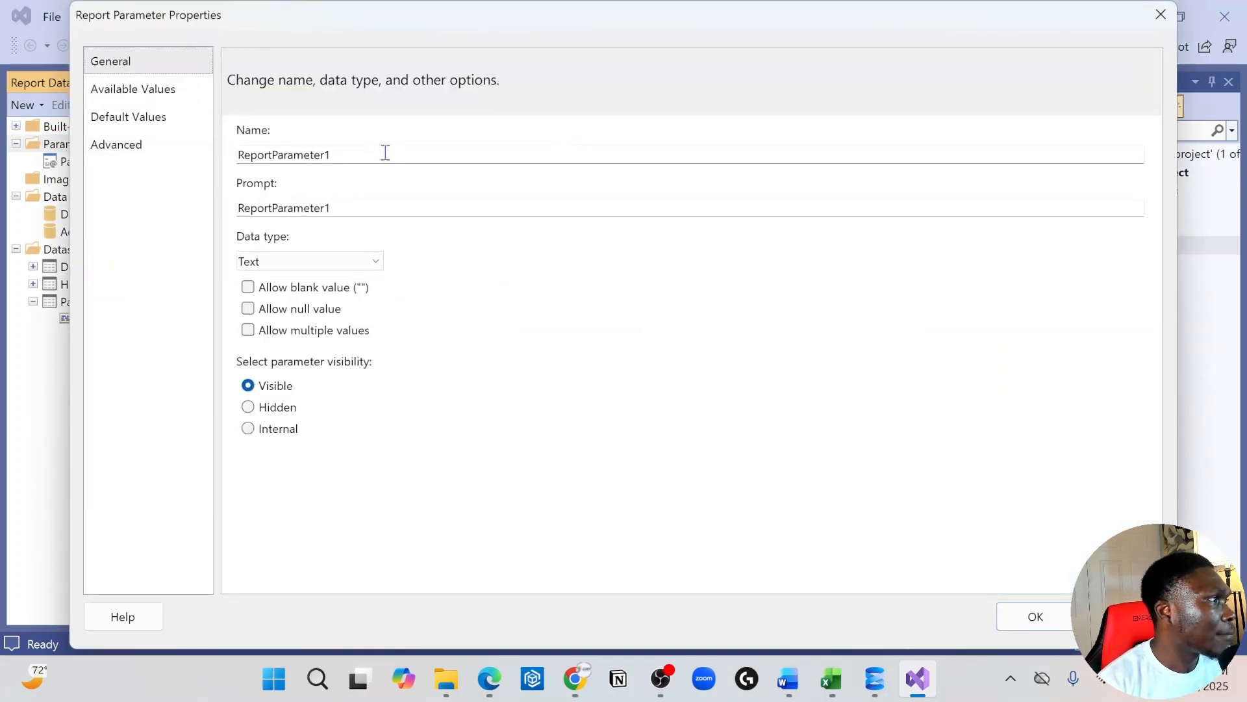
pyautogui.write('Begin_Date')
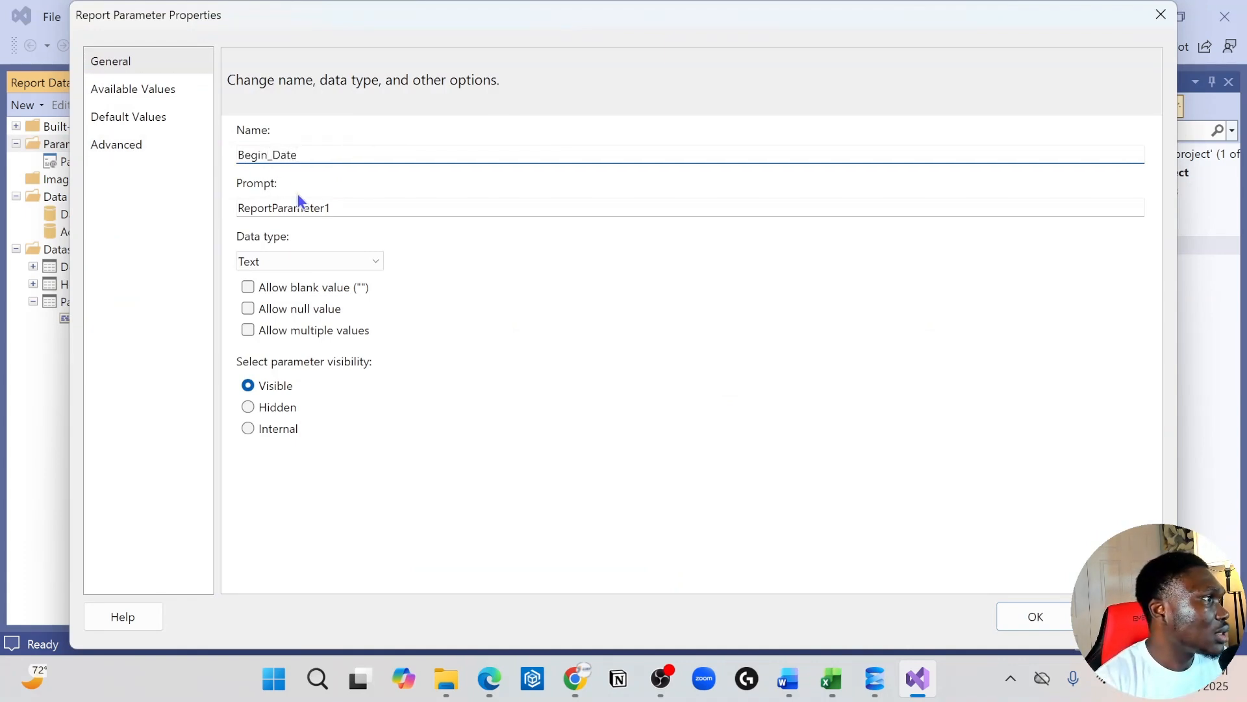
pyautogui.moveTo(343, 208); pyautogui.dragTo(178, 208)
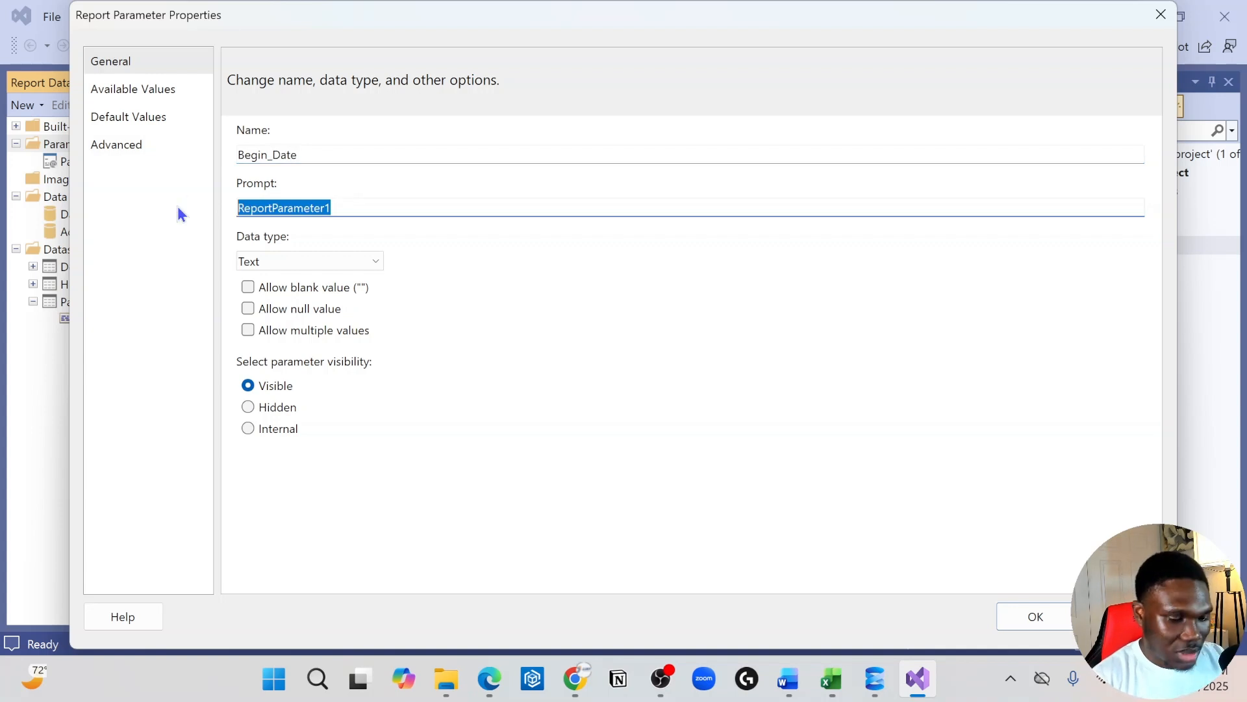
pyautogui.write('Sele')
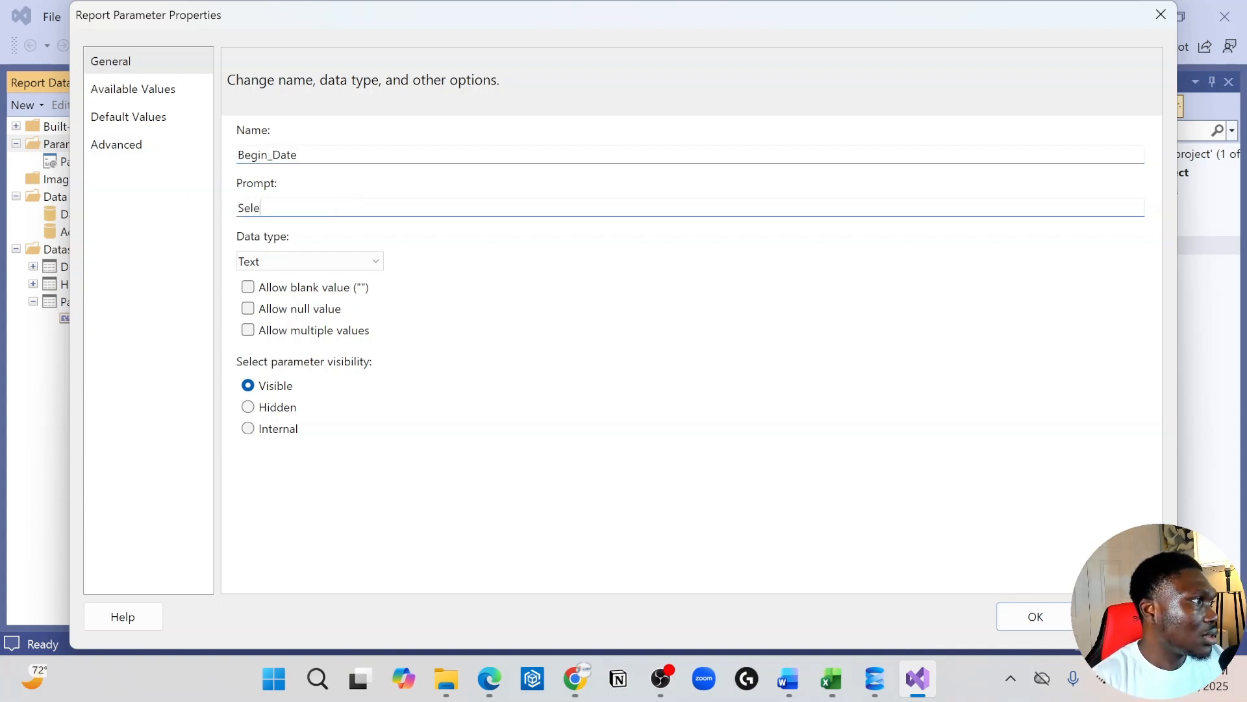
pyautogui.write('ct Sta')
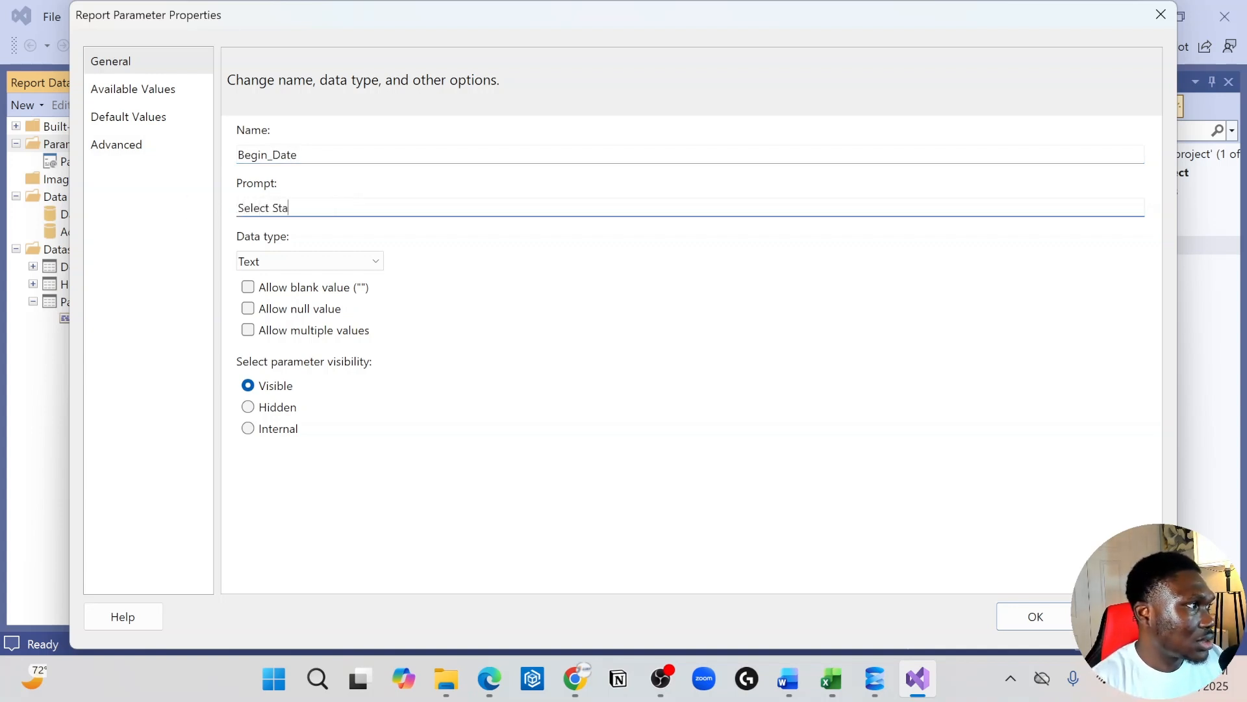
pyautogui.write('rting Date')
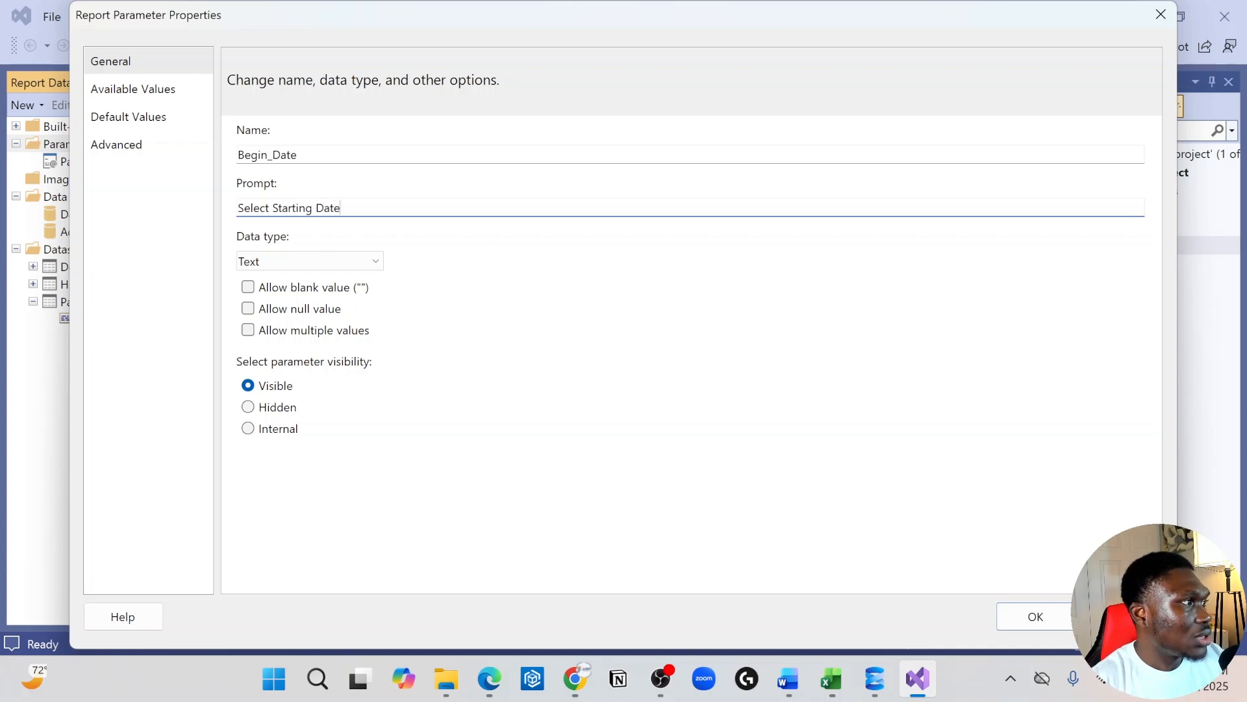
# Set the new parameter's data type to Date/Time, check its available values option and save the parameter
pyautogui.click(297, 262)
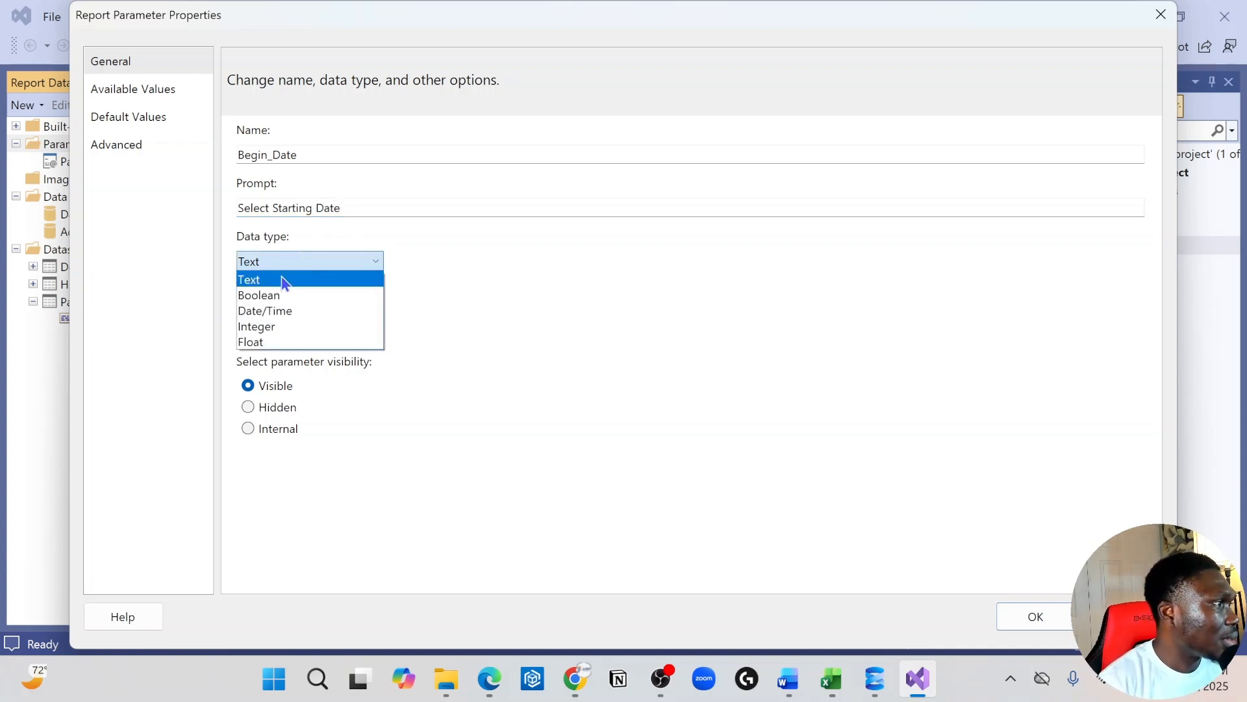
pyautogui.click(272, 310)
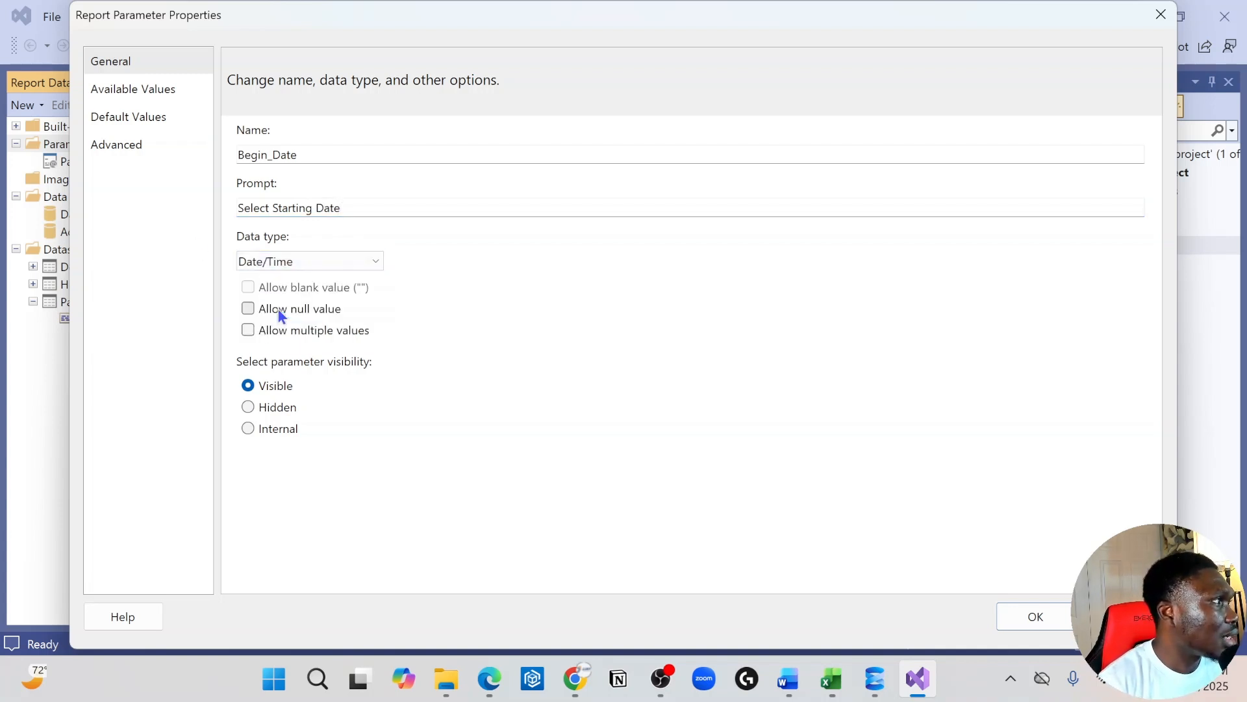
pyautogui.click(158, 90)
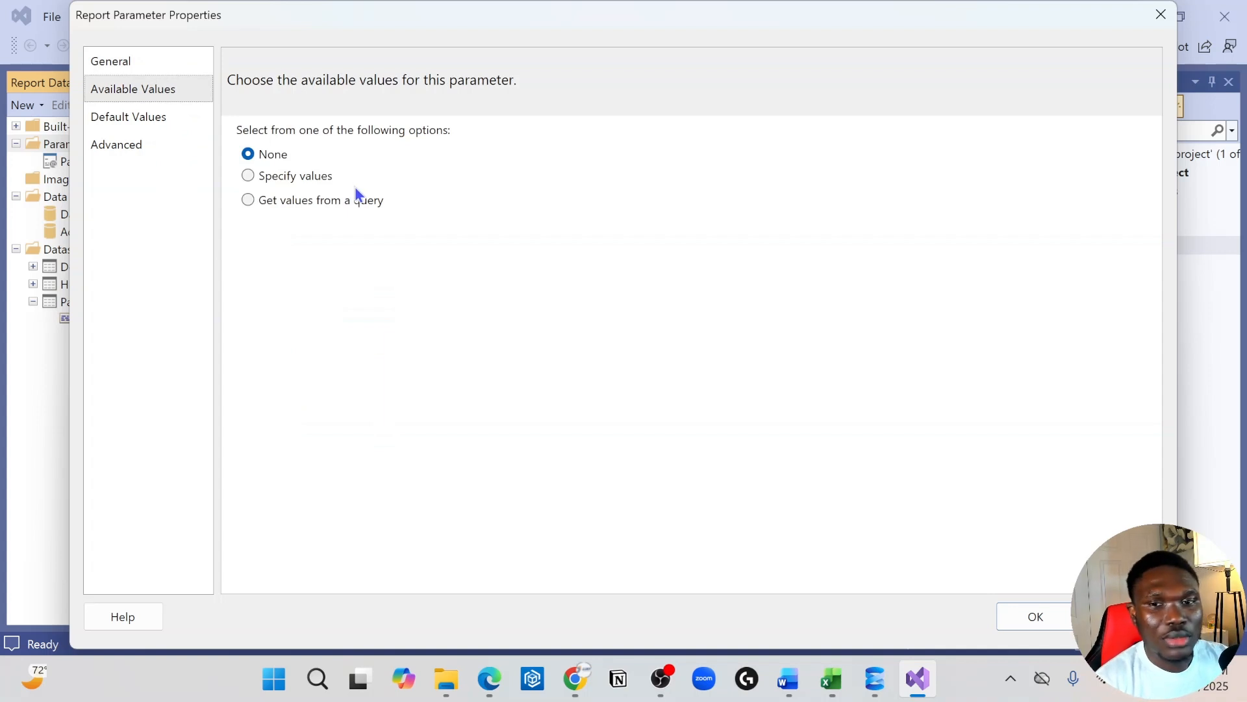
pyautogui.click(140, 68)
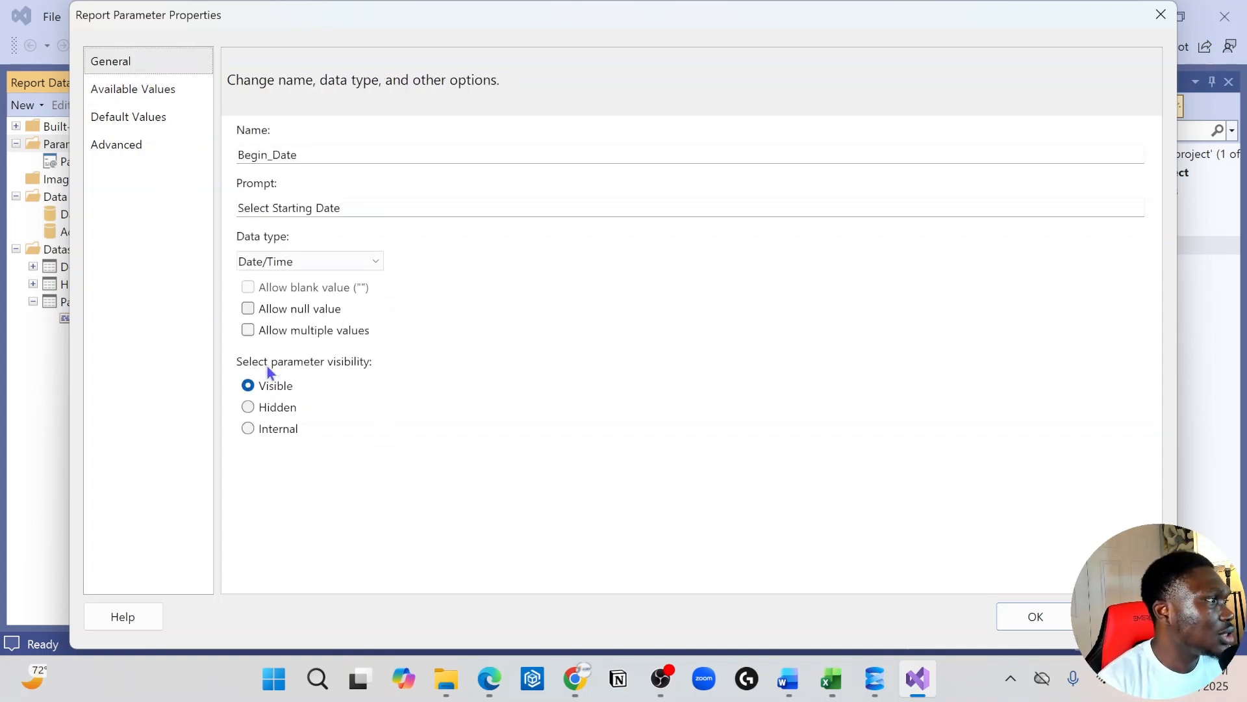
pyautogui.click(1038, 615)
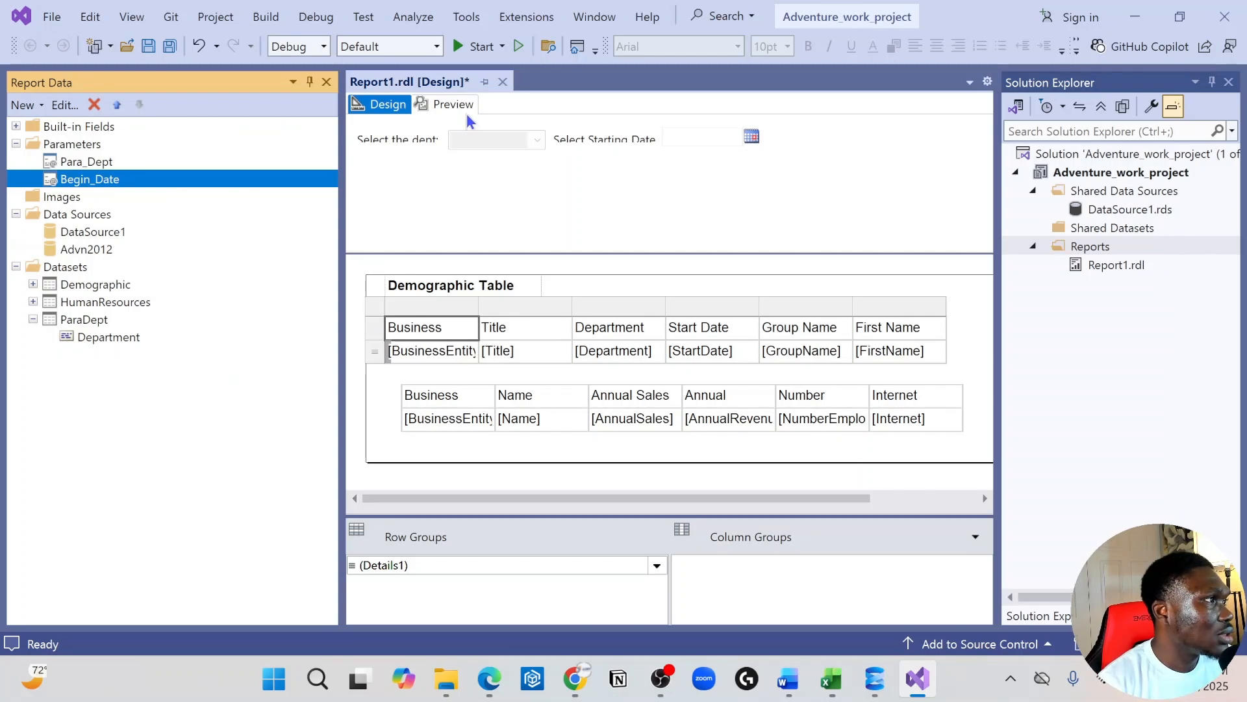
# Preview the report, check the calendar picker for the starting date and return to the design
pyautogui.click(465, 111)
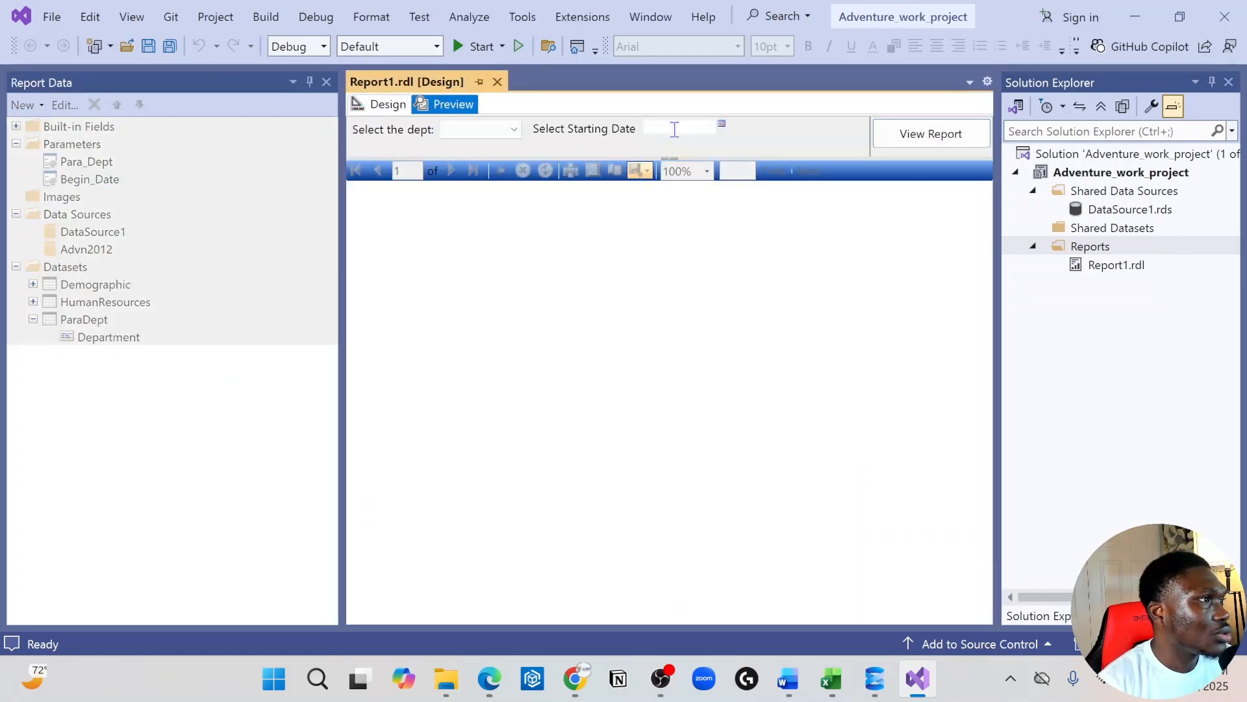
pyautogui.click(722, 124)
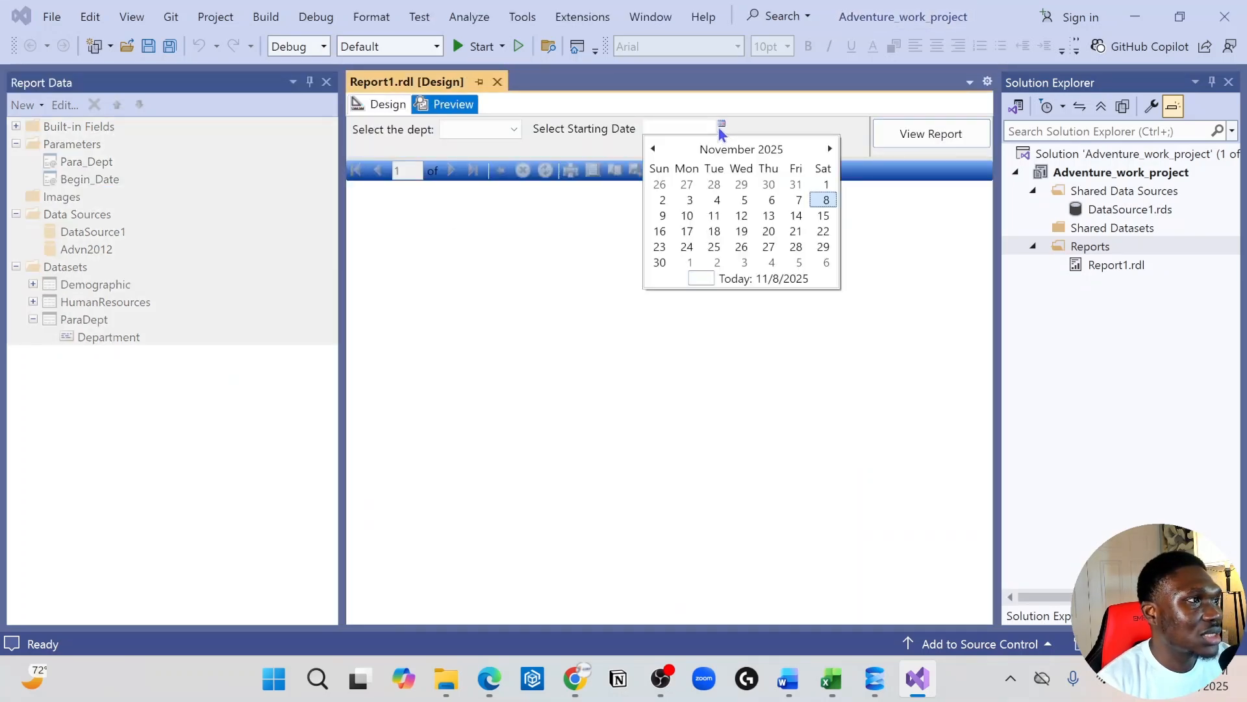
pyautogui.click(918, 233)
pyautogui.click(396, 106)
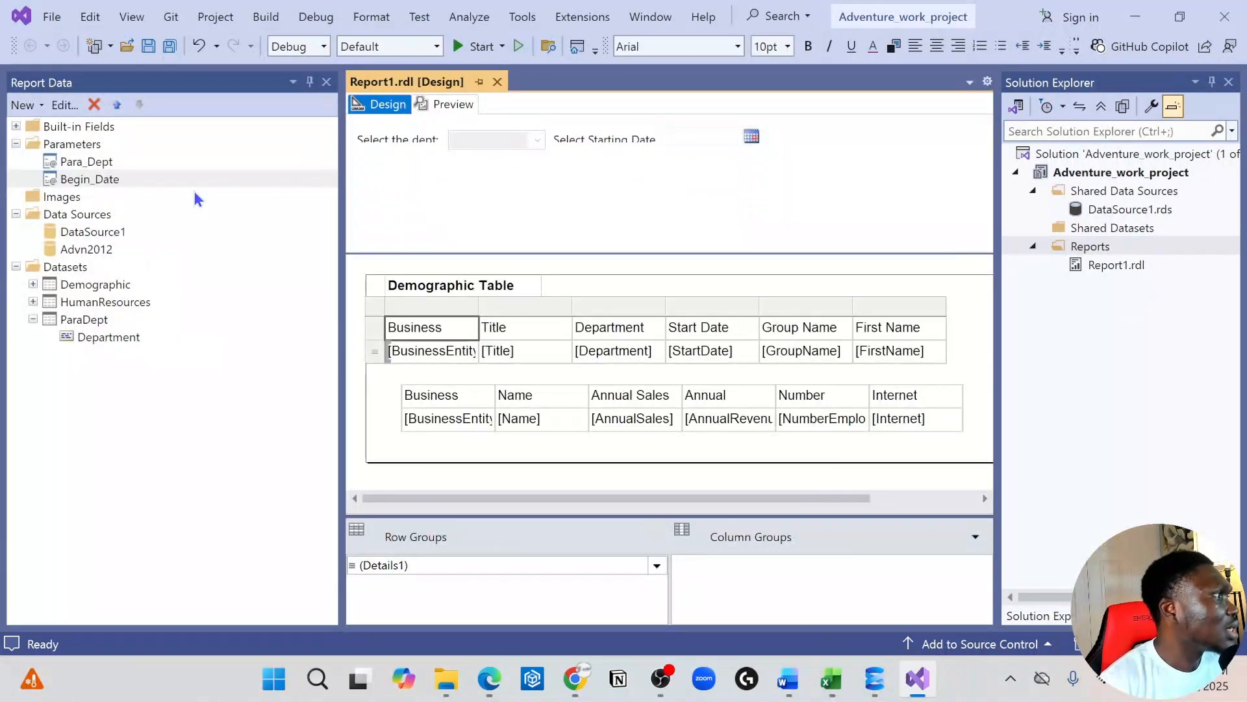
# Add a report parameter named End_Date with the prompt "Select end date"
pyautogui.click(78, 147)
pyautogui.rightClick(78, 147)
pyautogui.click(109, 160)
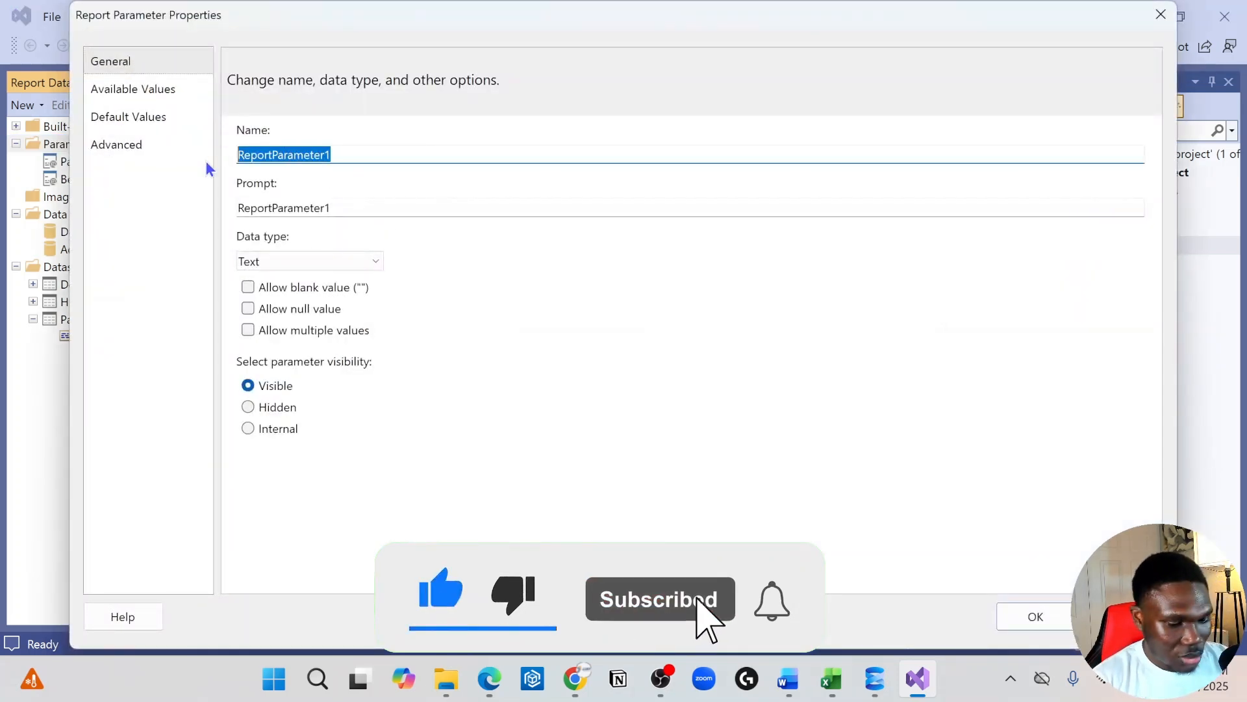
pyautogui.write('End')
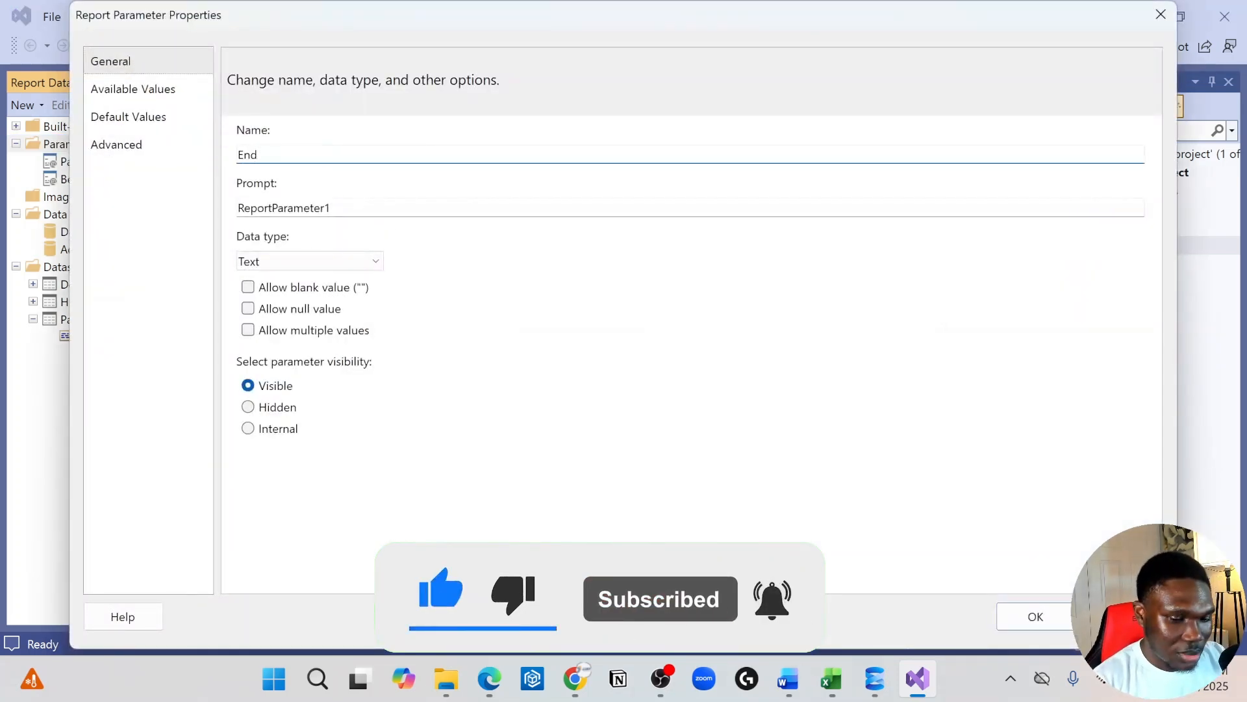
pyautogui.moveTo(393, 13); pyautogui.dragTo(489, 29)
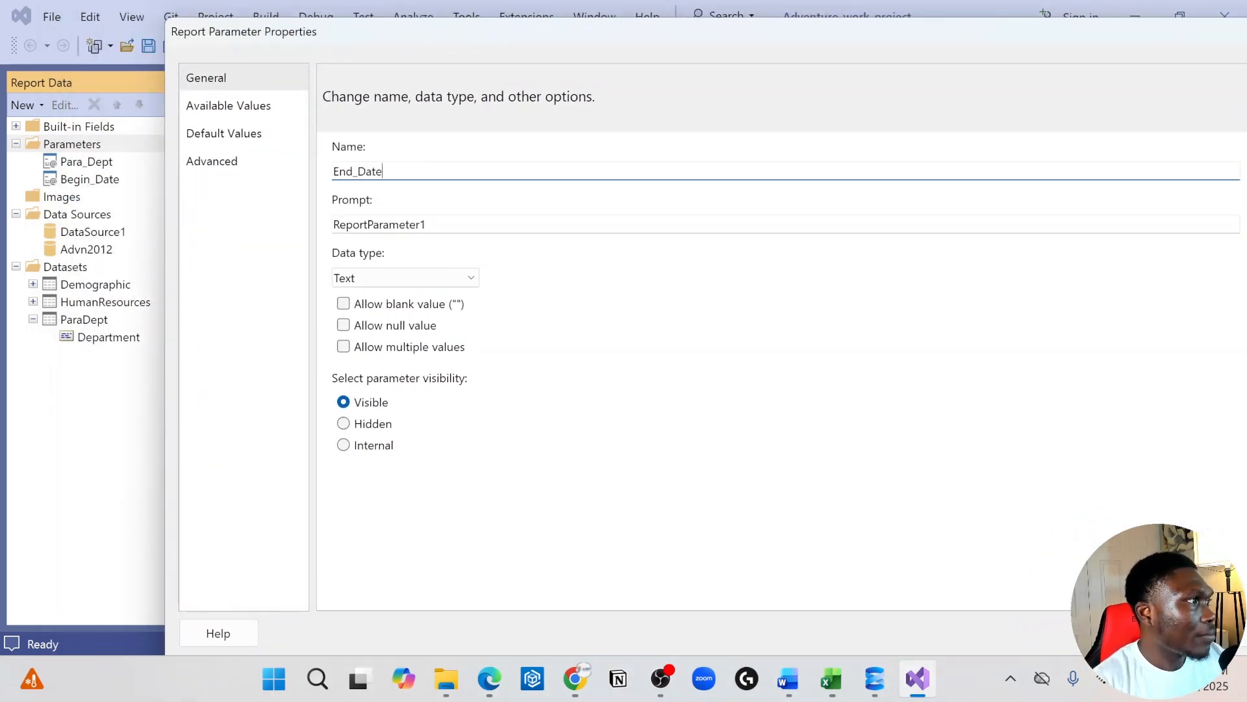
pyautogui.doubleClick(430, 220)
pyautogui.write('Sel')
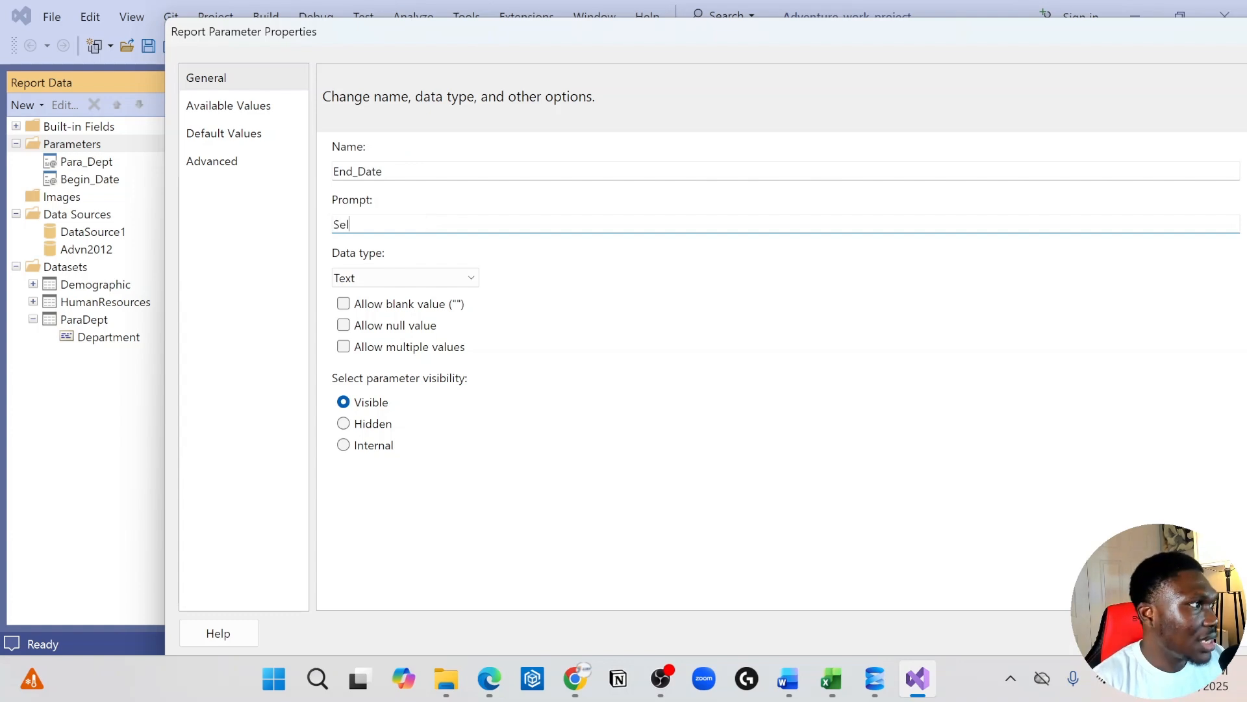
pyautogui.write('ect end date')
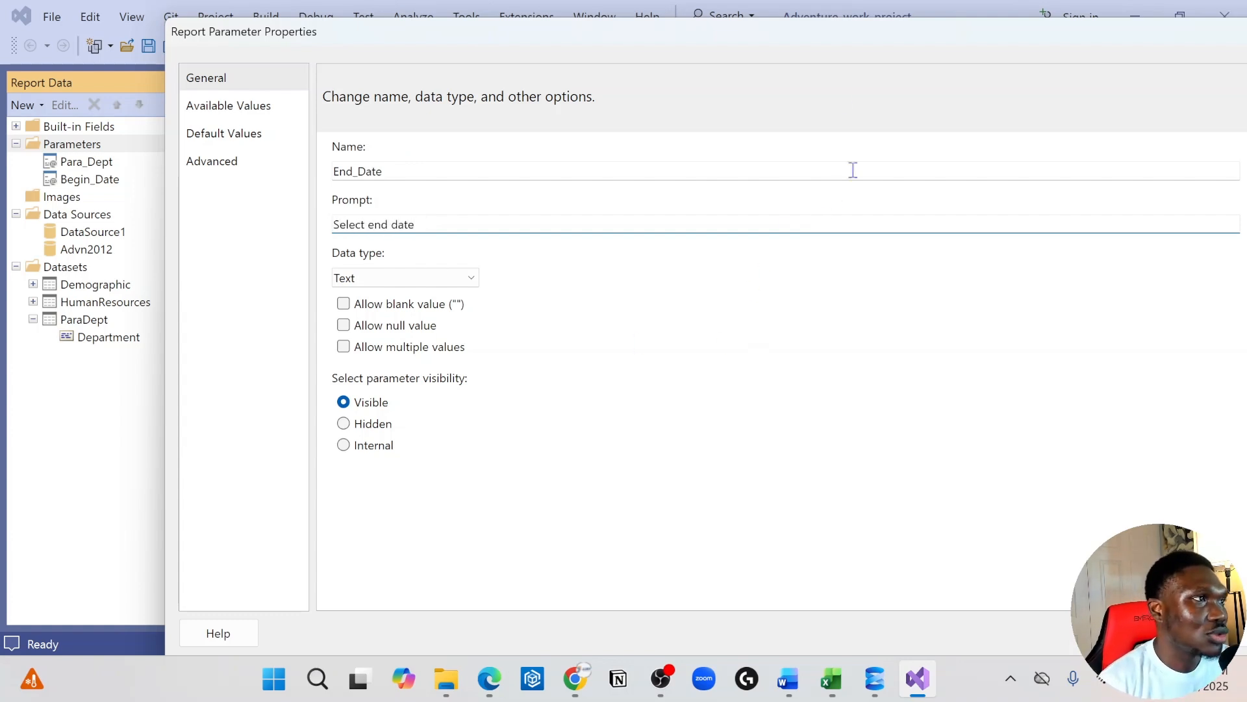
# Set the End_Date parameter's data type to Date/Time, save it, and preview the report's prompts before returning to the design
pyautogui.moveTo(874, 34); pyautogui.dragTo(805, 30)
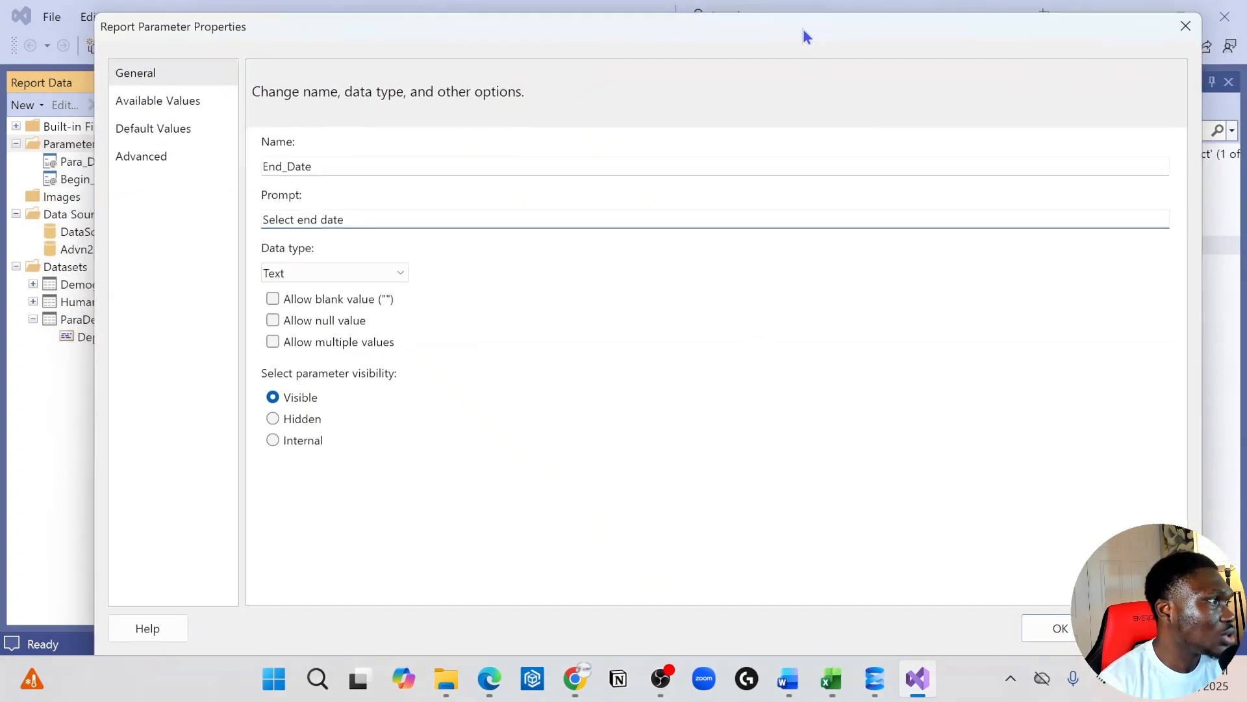
pyautogui.click(362, 270)
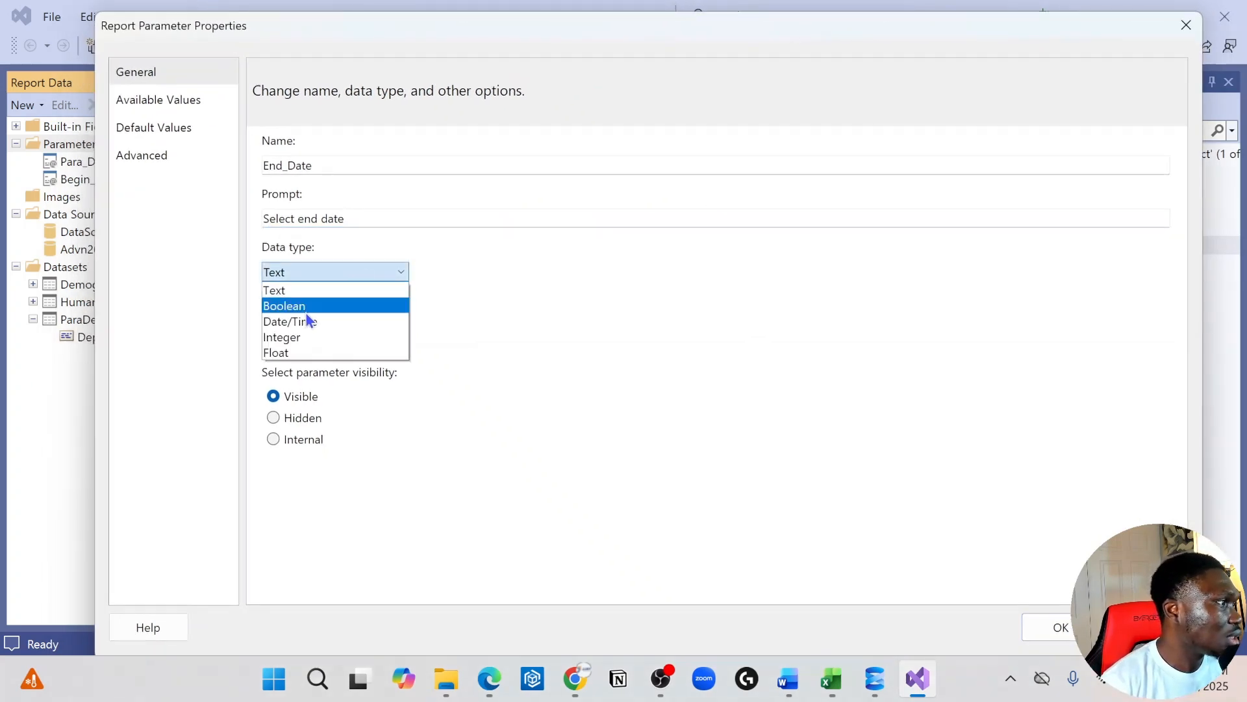
pyautogui.click(303, 319)
pyautogui.click(162, 100)
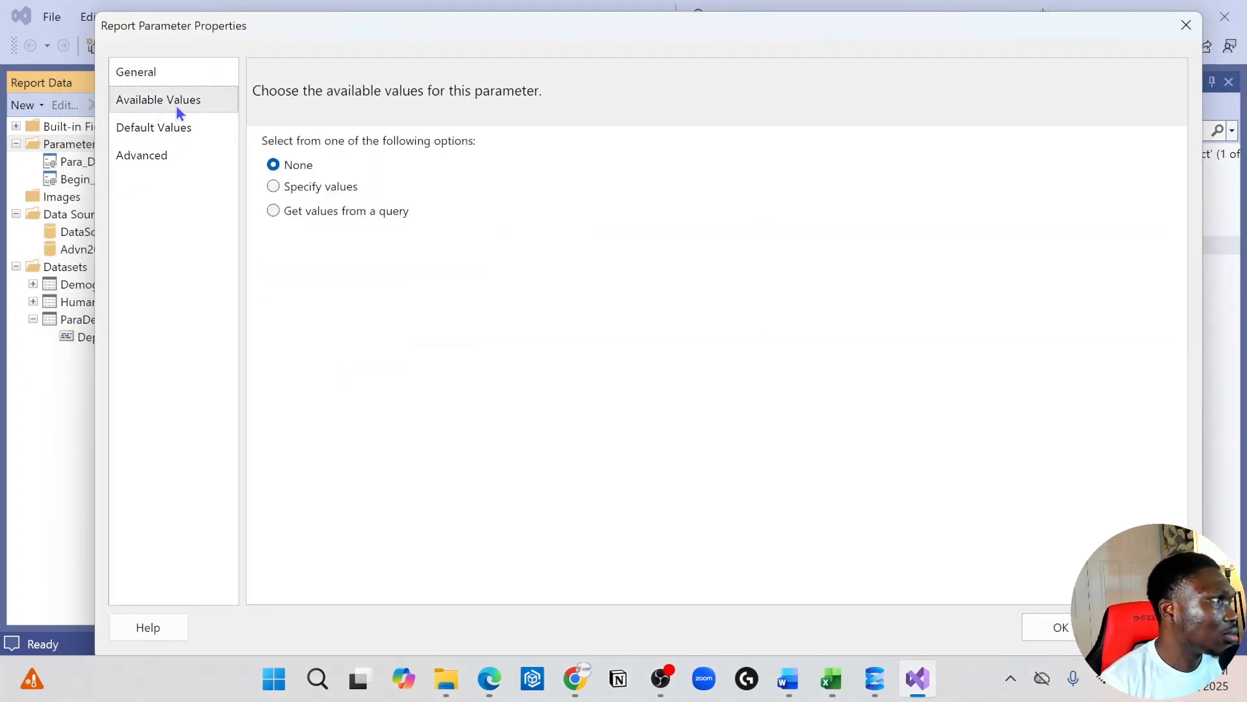
pyautogui.click(189, 84)
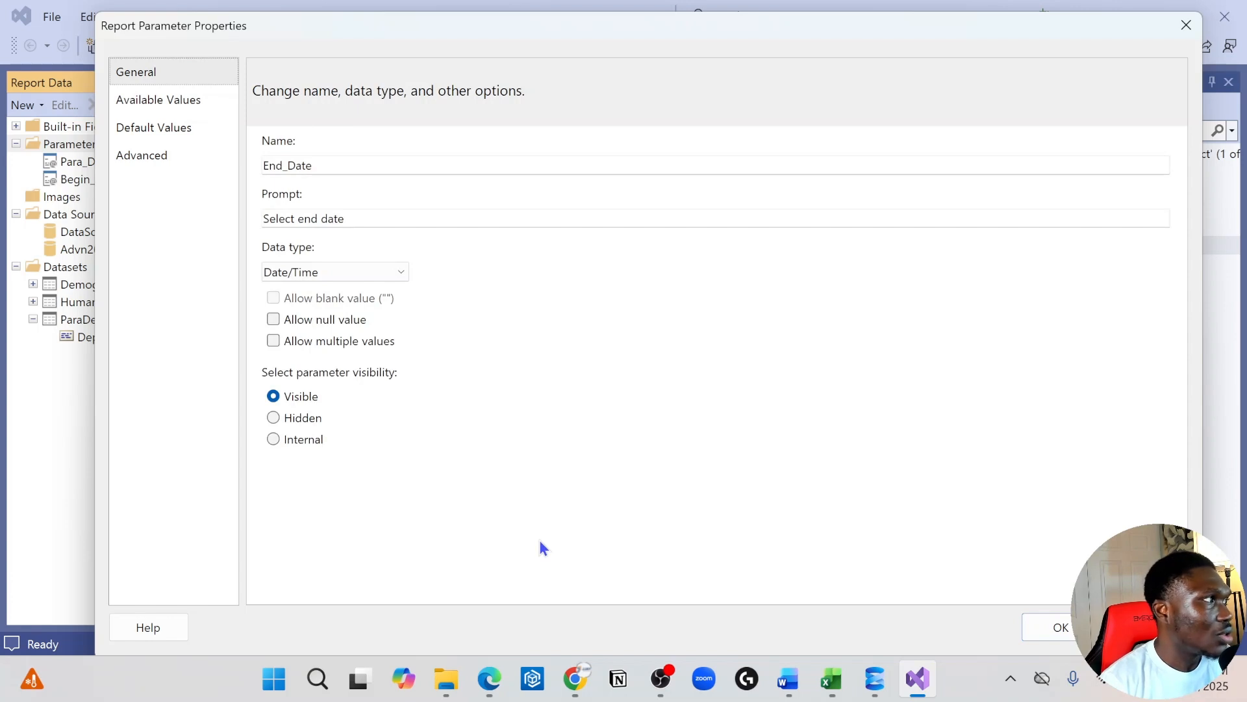
pyautogui.click(161, 134)
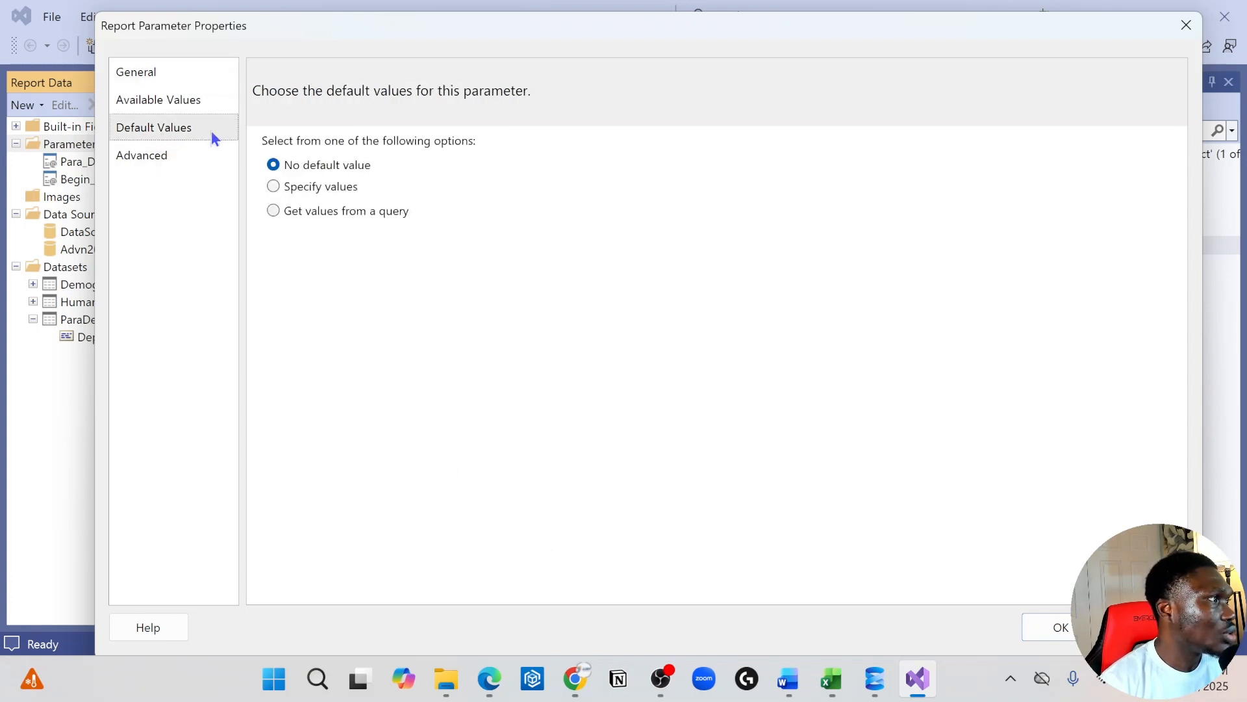
pyautogui.click(155, 76)
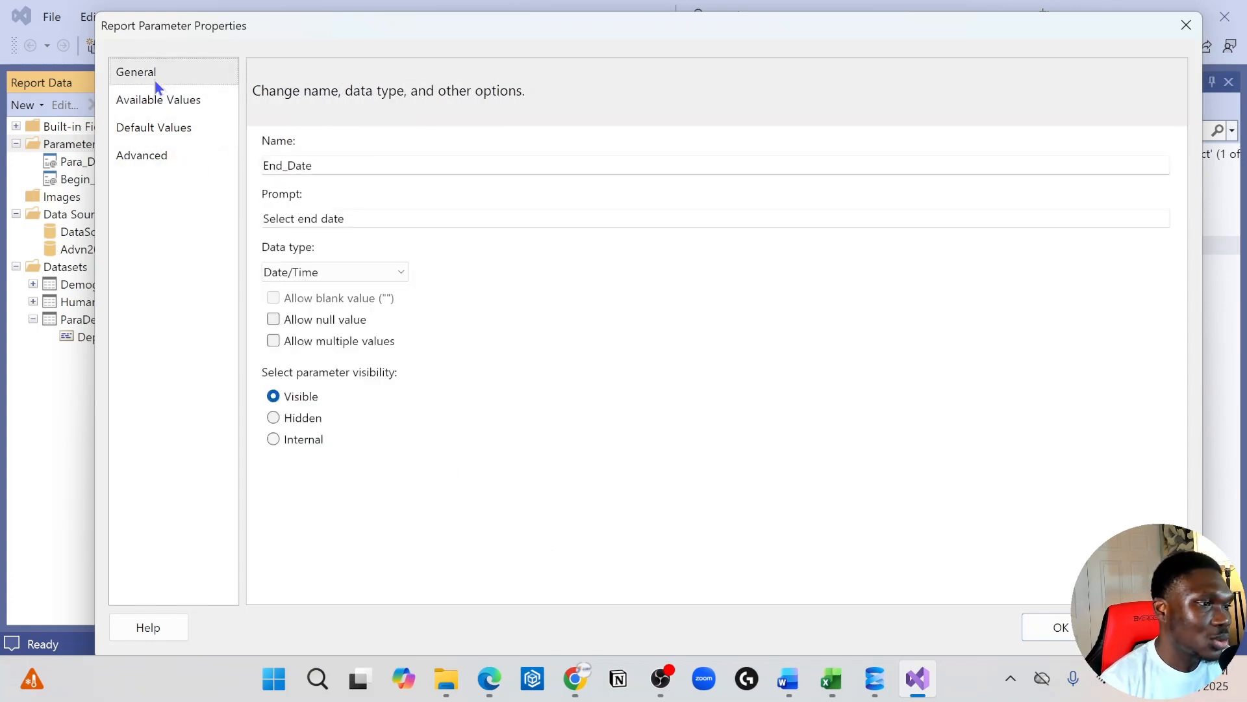
pyautogui.click(1070, 637)
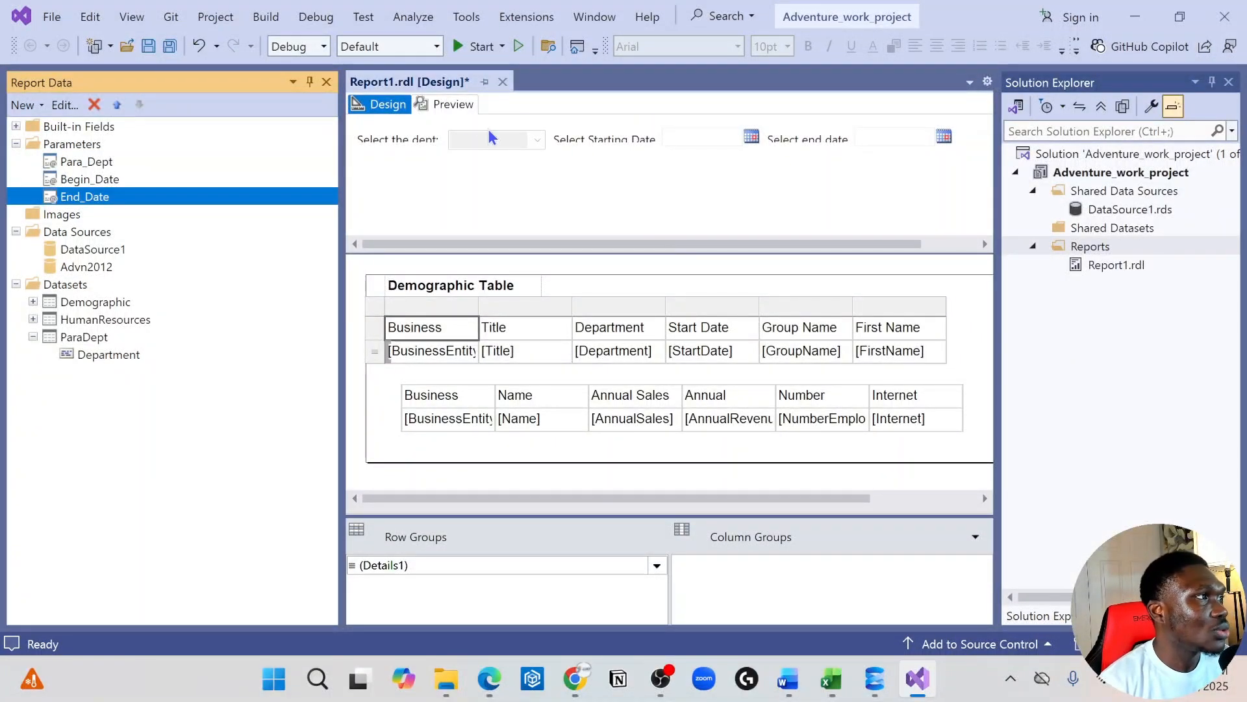
pyautogui.click(448, 103)
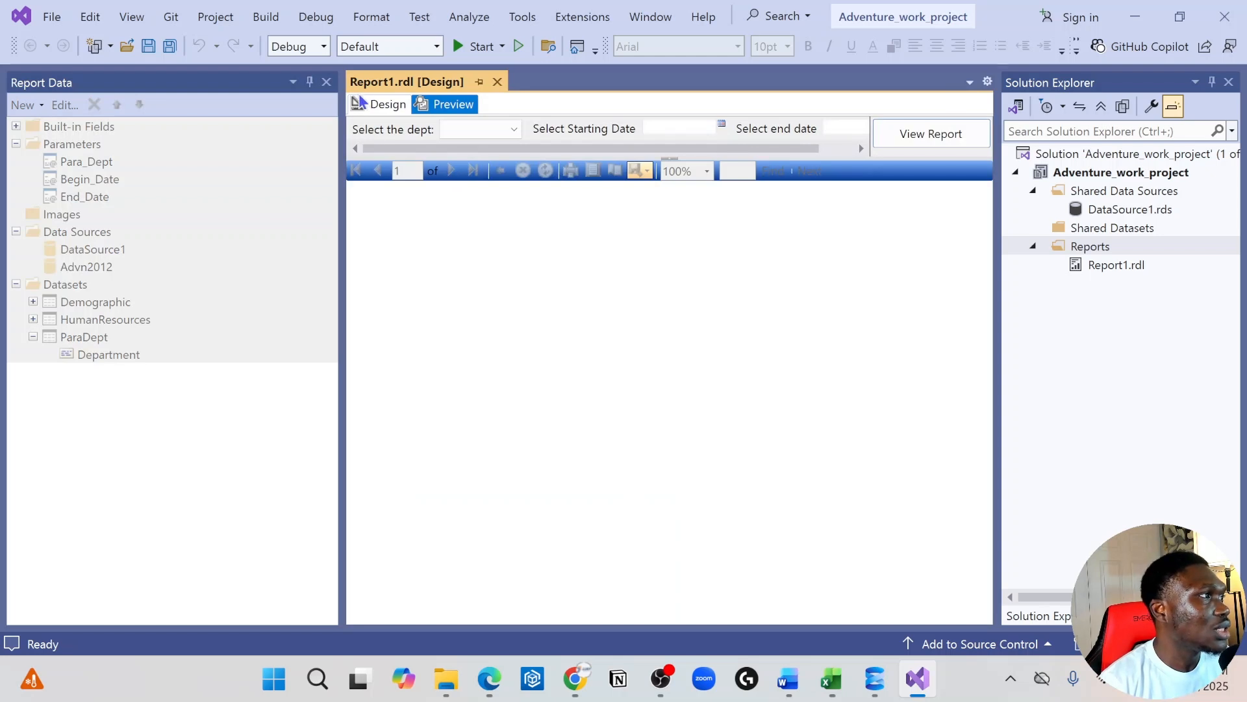
pyautogui.click(390, 108)
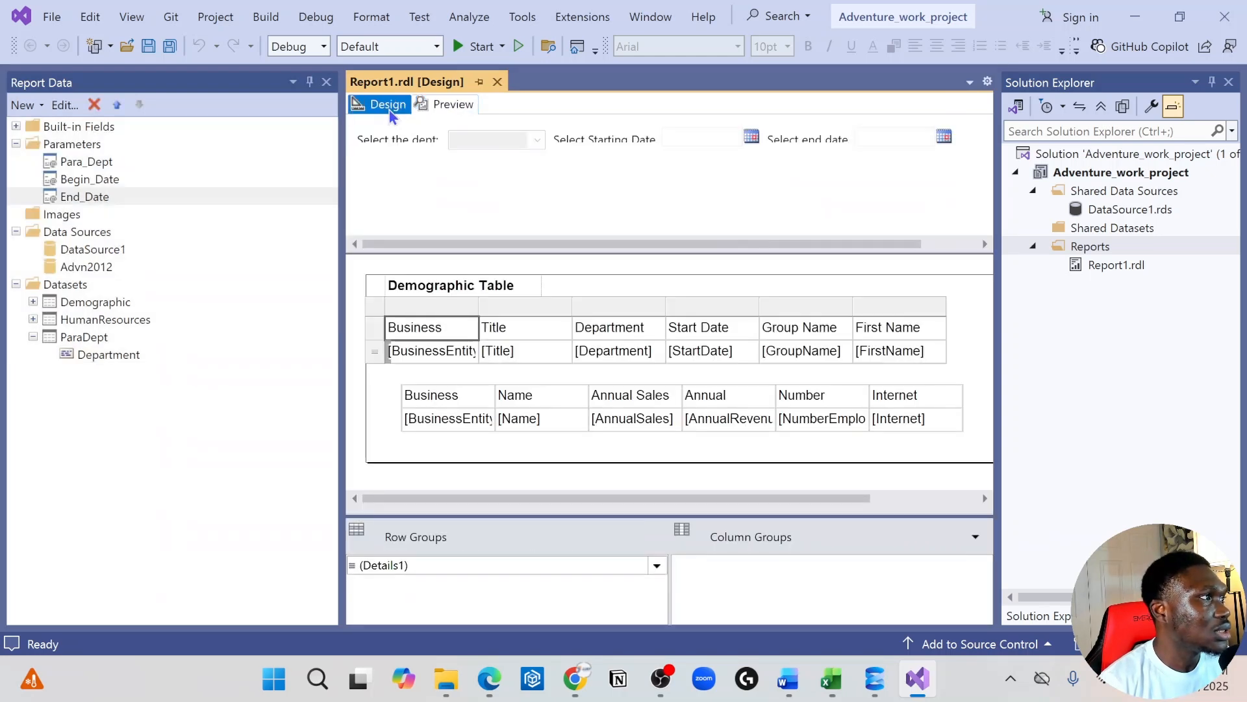
pyautogui.click(98, 324)
pyautogui.rightClick(100, 325)
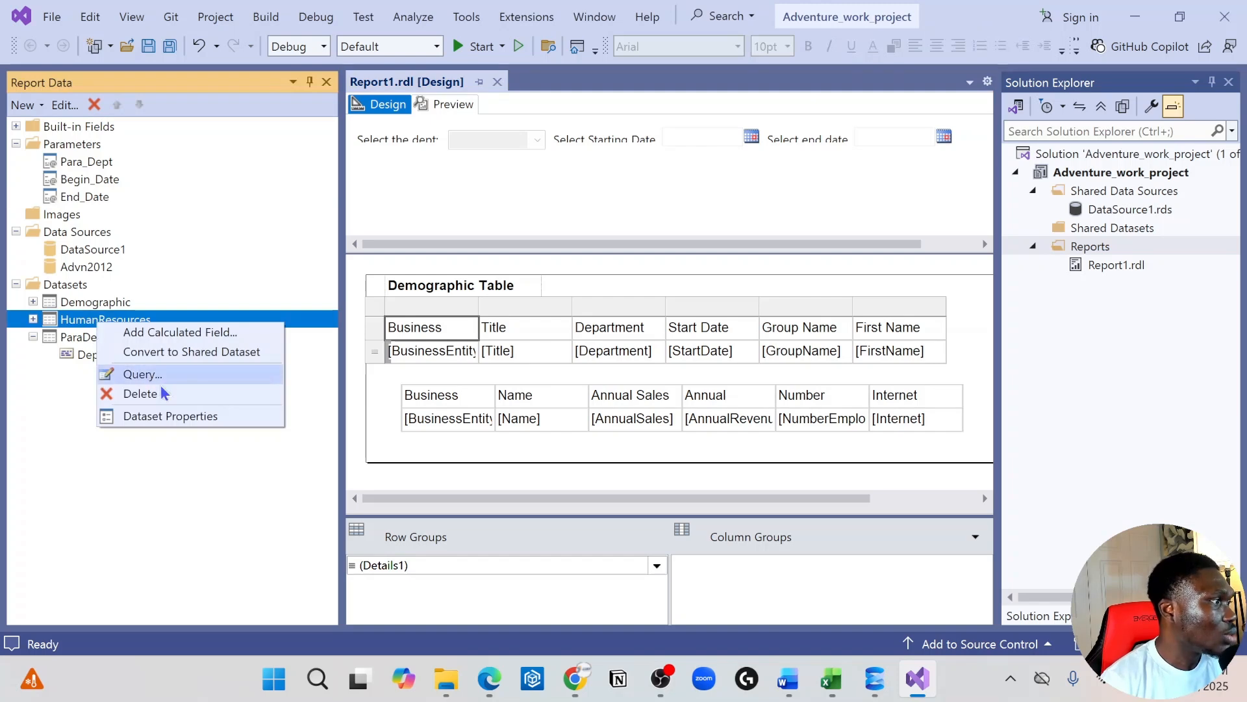
pyautogui.click(180, 419)
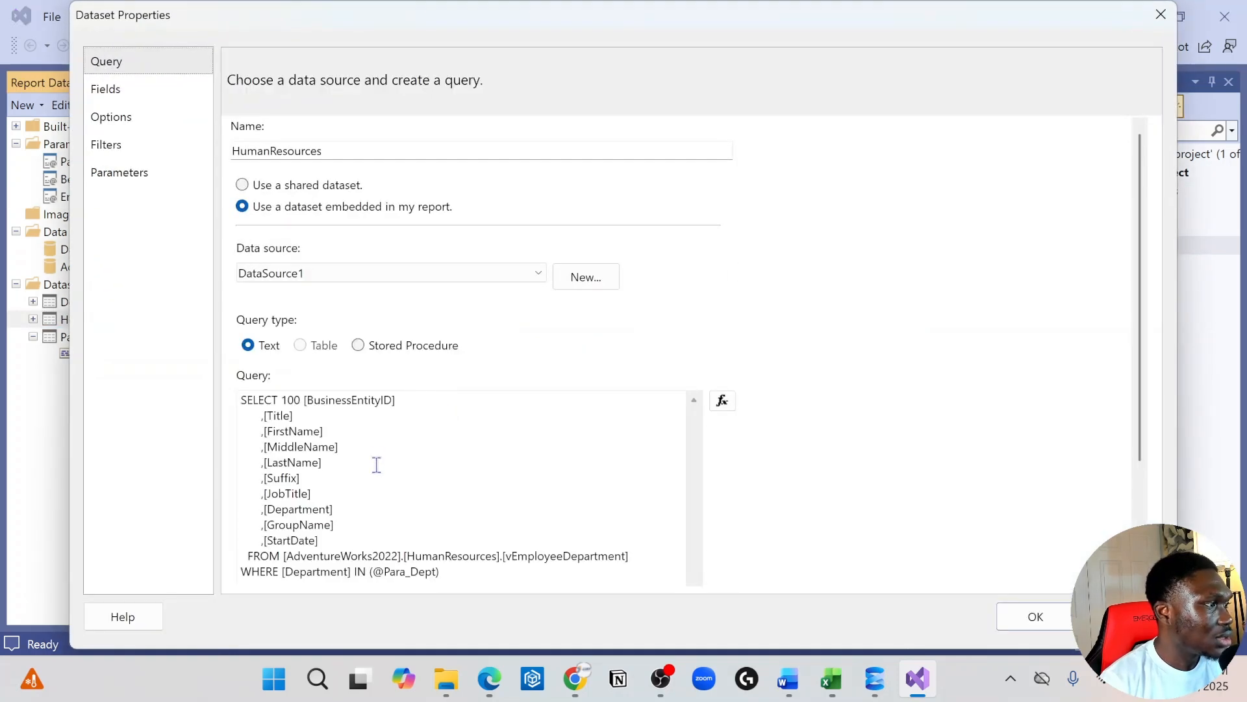
pyautogui.click(457, 569)
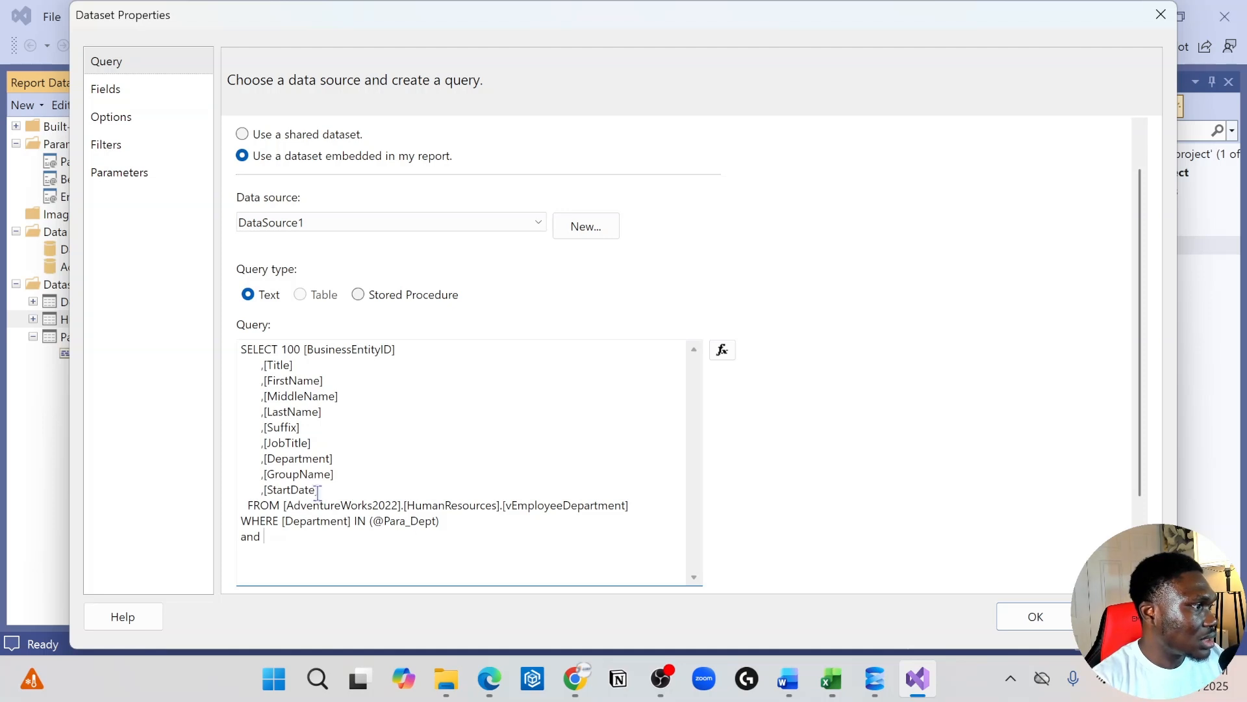
pyautogui.doubleClick(298, 490)
pyautogui.hotkey('ctrl', 'c')
pyautogui.click(294, 536)
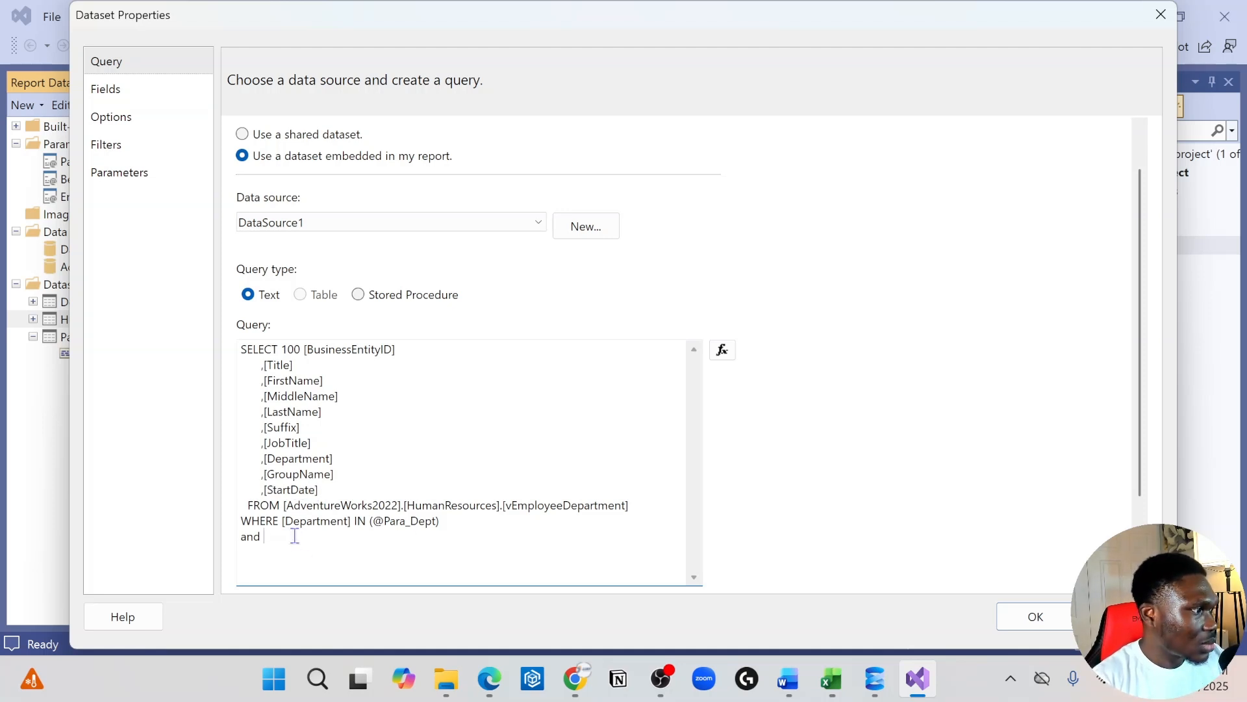
pyautogui.hotkey('ctrl', 'v')
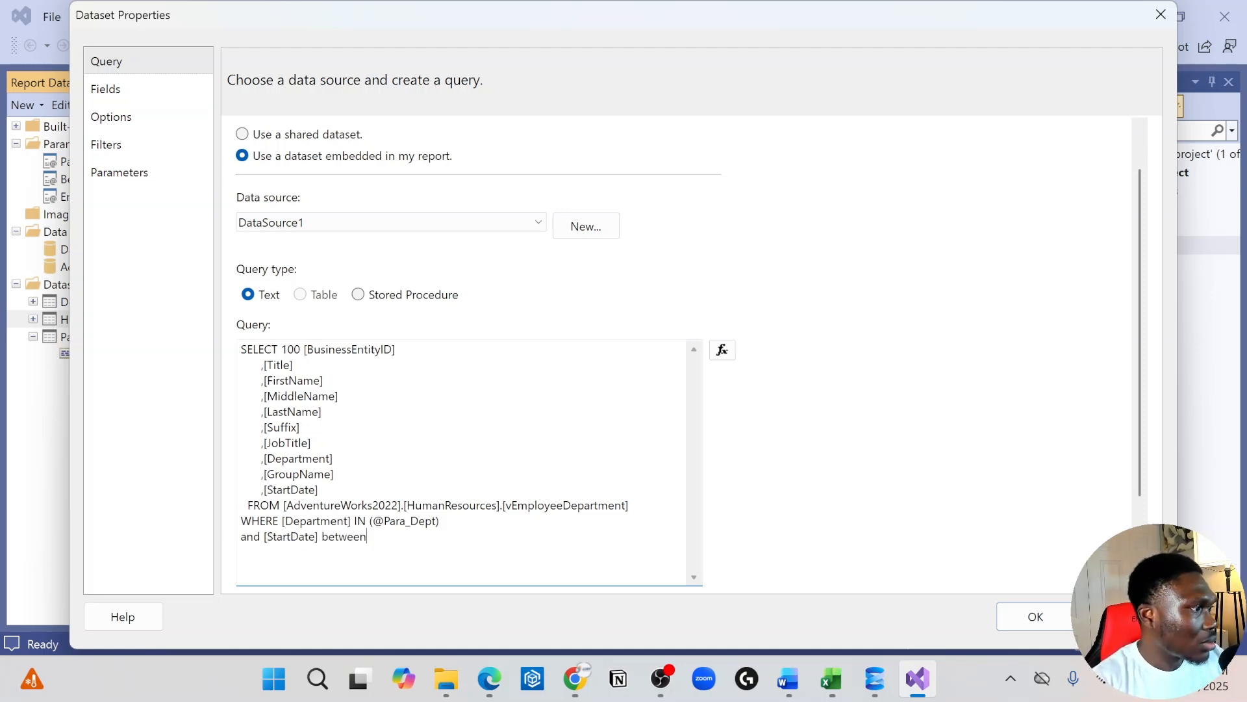
pyautogui.moveTo(586, 11); pyautogui.dragTo(637, 11)
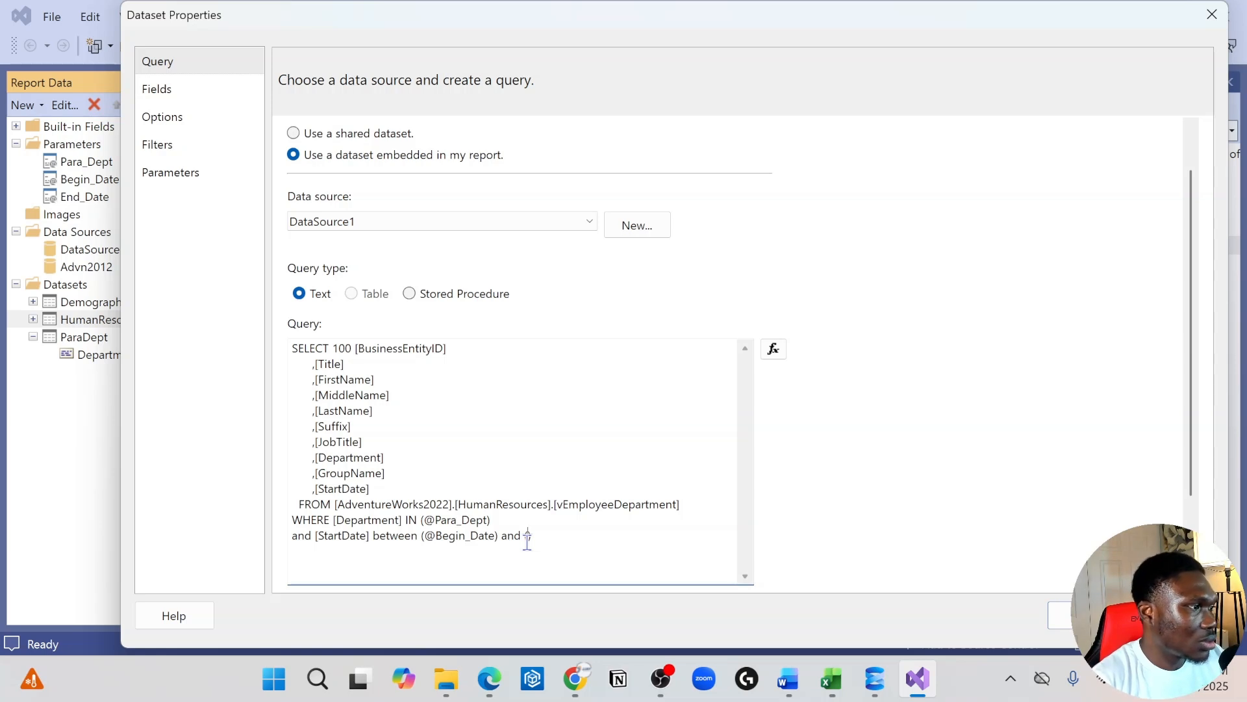
pyautogui.write('(@)')
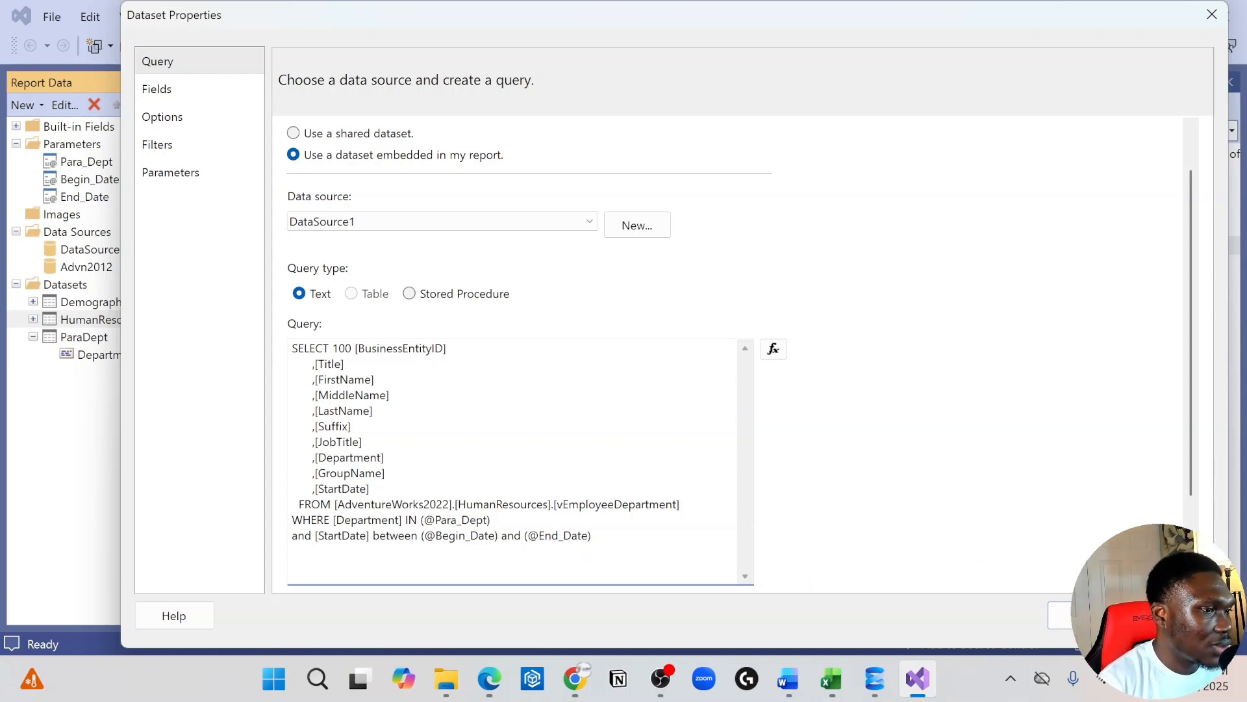
pyautogui.click(1059, 615)
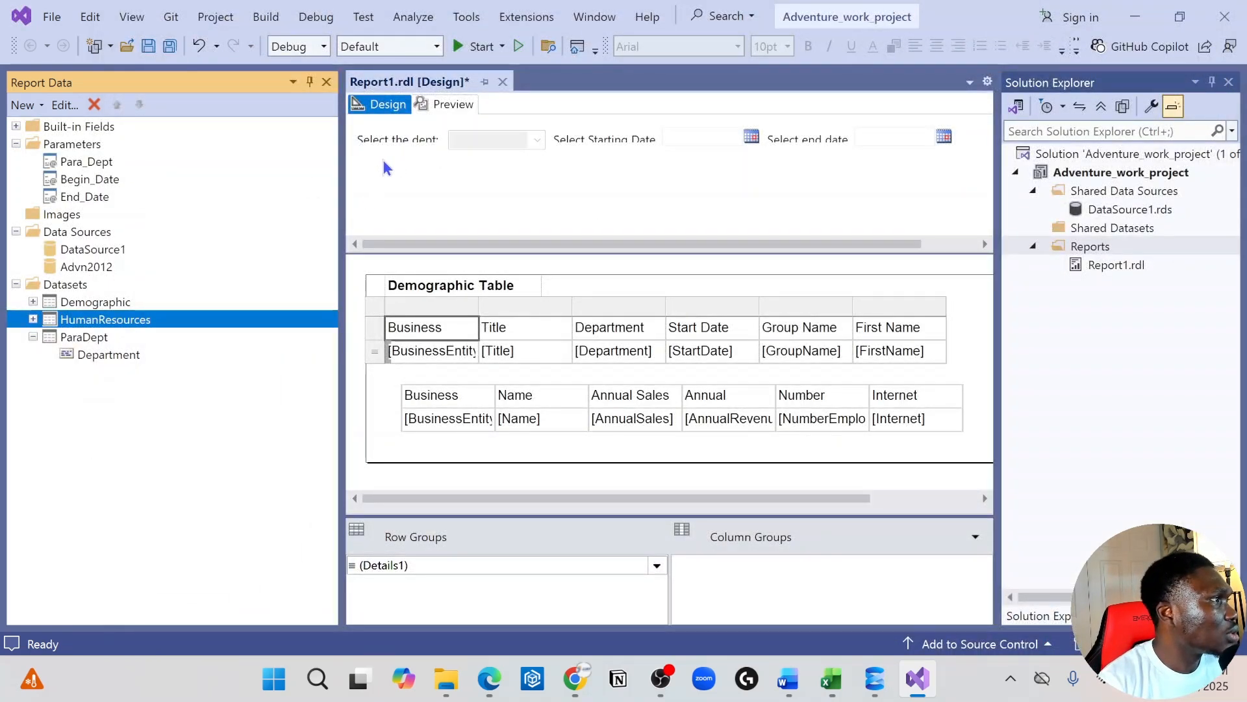
# Preview the report and select all departments for the department parameter
pyautogui.click(530, 139)
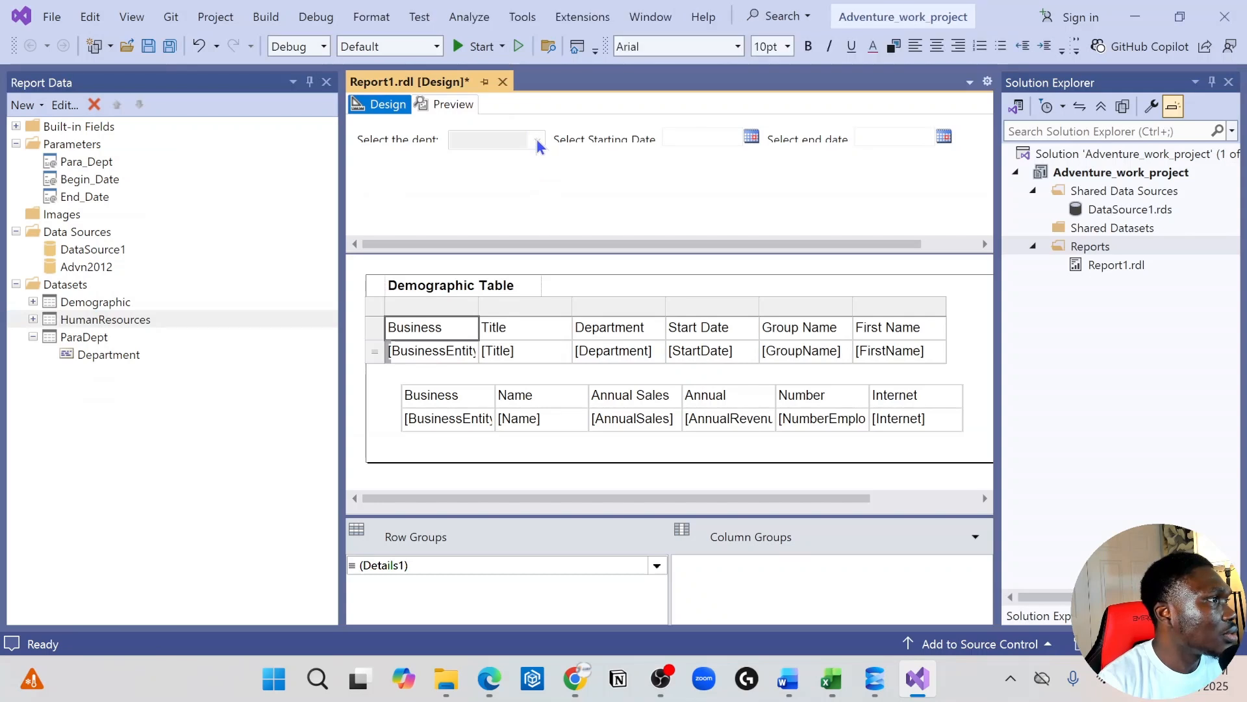
pyautogui.click(447, 105)
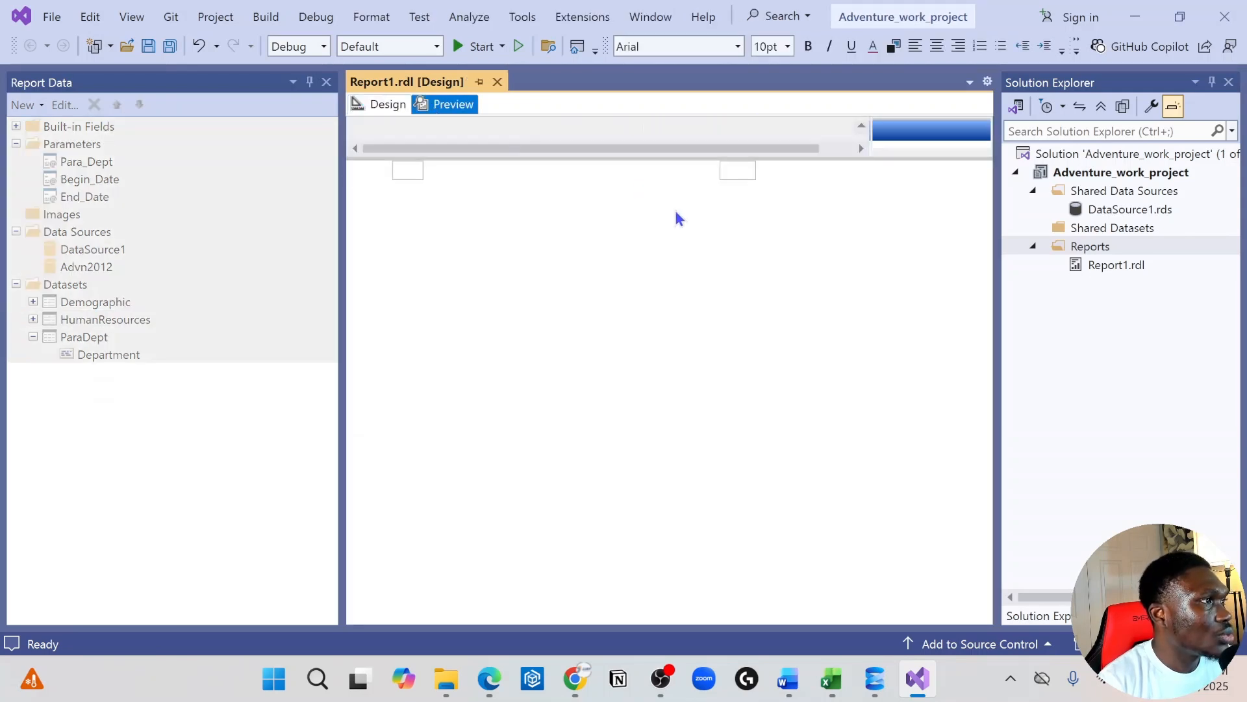
pyautogui.click(510, 129)
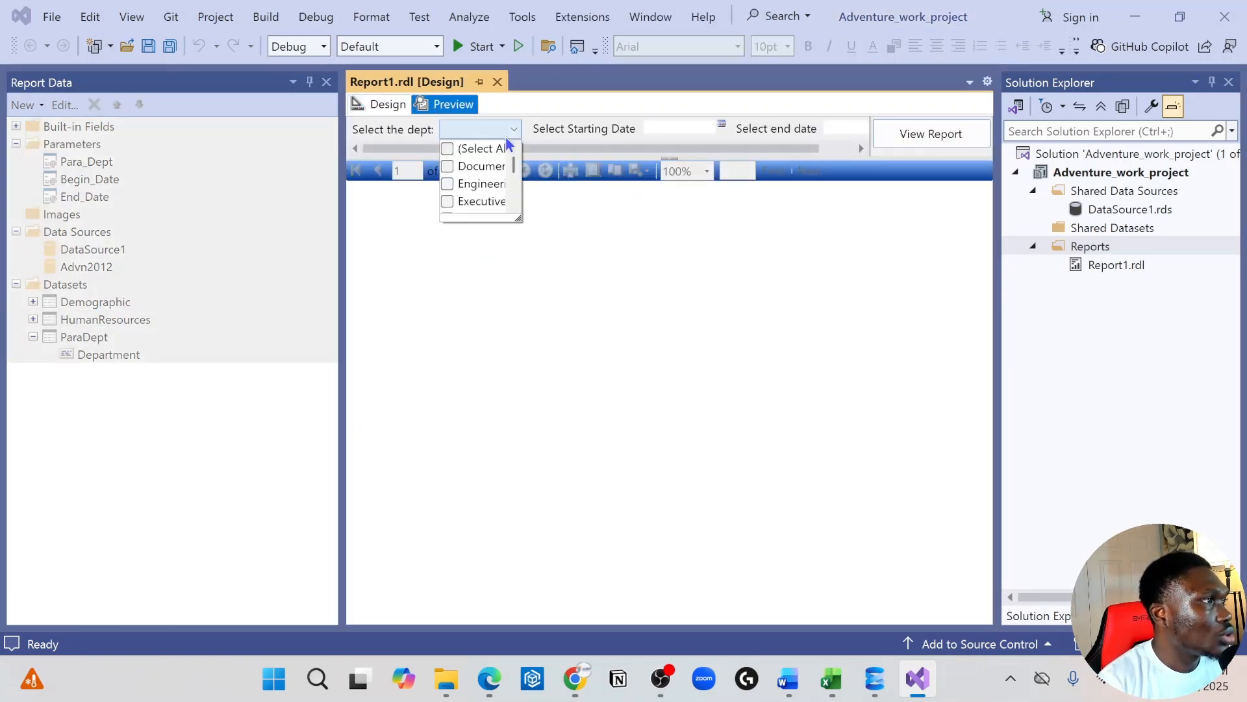
pyautogui.click(448, 148)
pyautogui.click(626, 234)
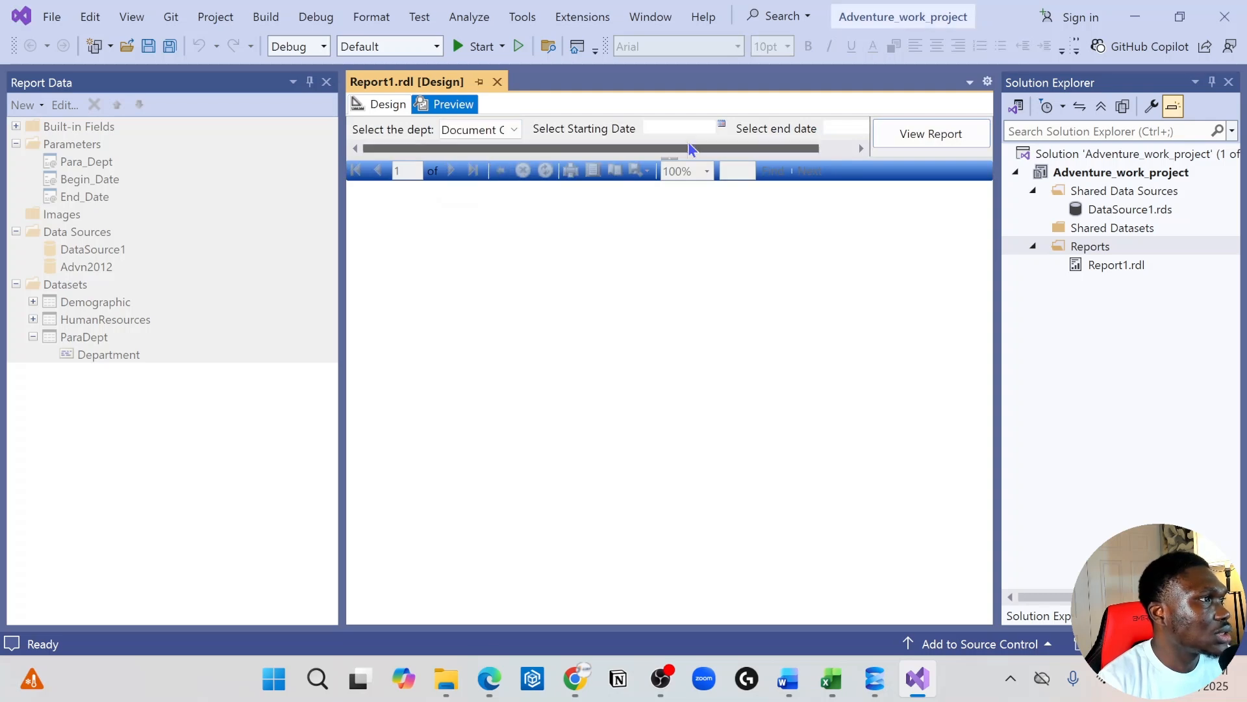
# Set the report's starting date to 1/31/2006 from its calendar picker
pyautogui.click(722, 124)
pyautogui.click(654, 151)
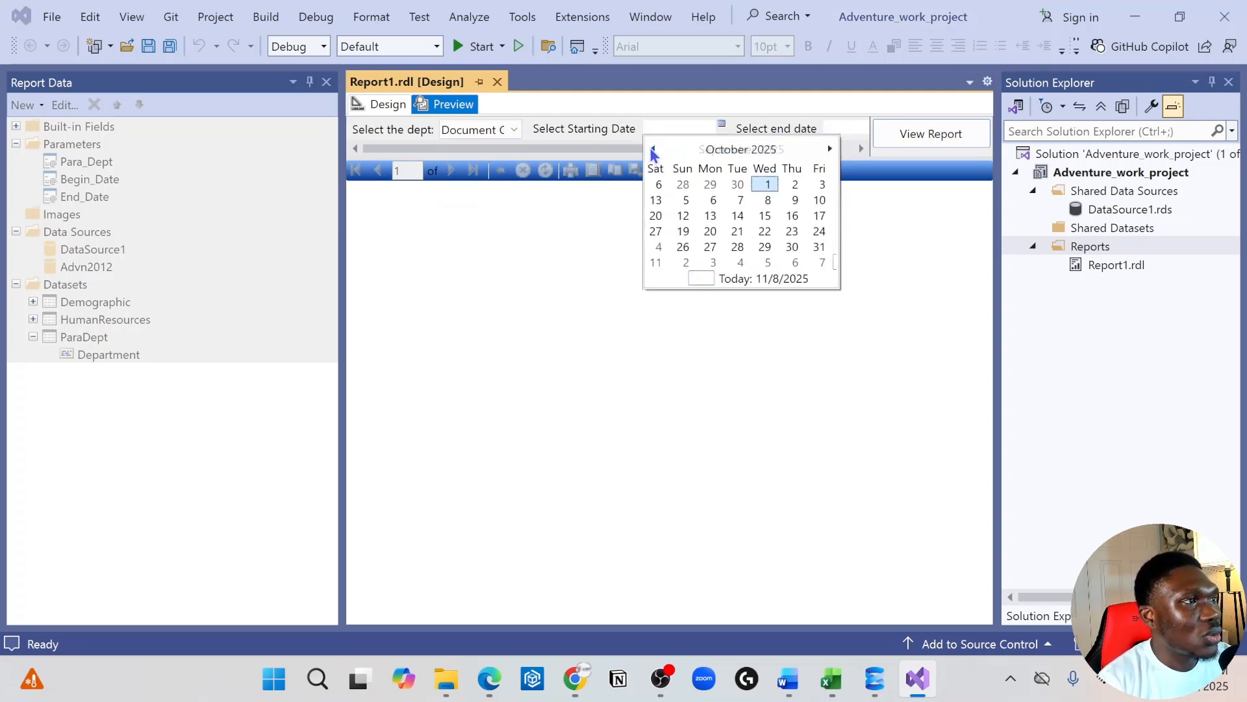
pyautogui.click(653, 151)
pyautogui.click(654, 151)
pyautogui.click(653, 151)
pyautogui.click(653, 150)
pyautogui.click(653, 151)
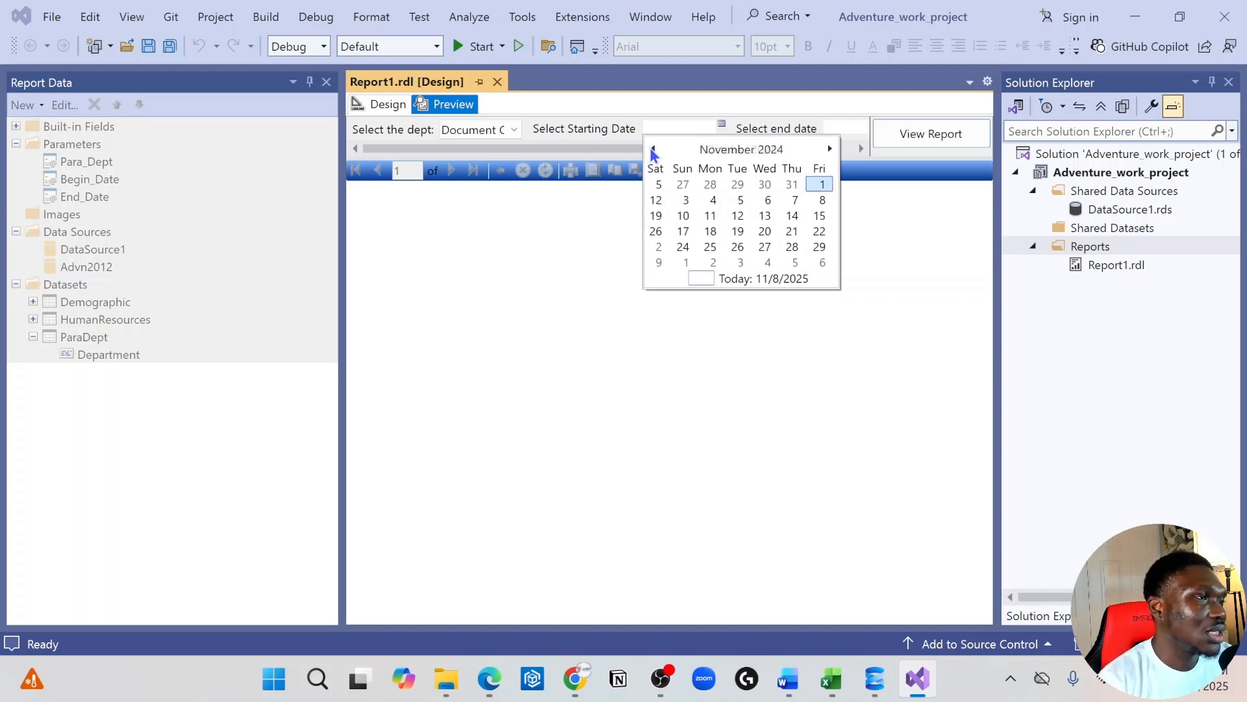
pyautogui.click(654, 150)
pyautogui.click(654, 151)
pyautogui.click(653, 151)
pyautogui.click(654, 151)
pyautogui.click(653, 151)
pyautogui.click(653, 151)
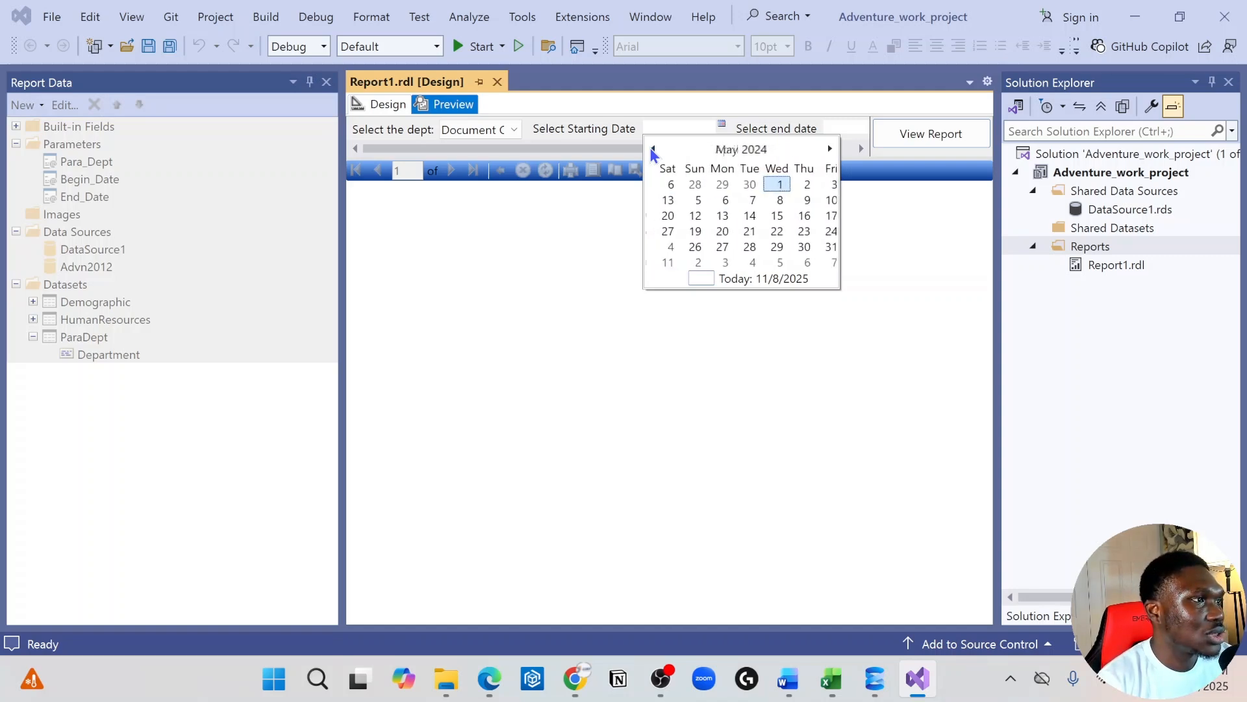
pyautogui.click(653, 150)
pyautogui.click(654, 150)
pyautogui.click(736, 150)
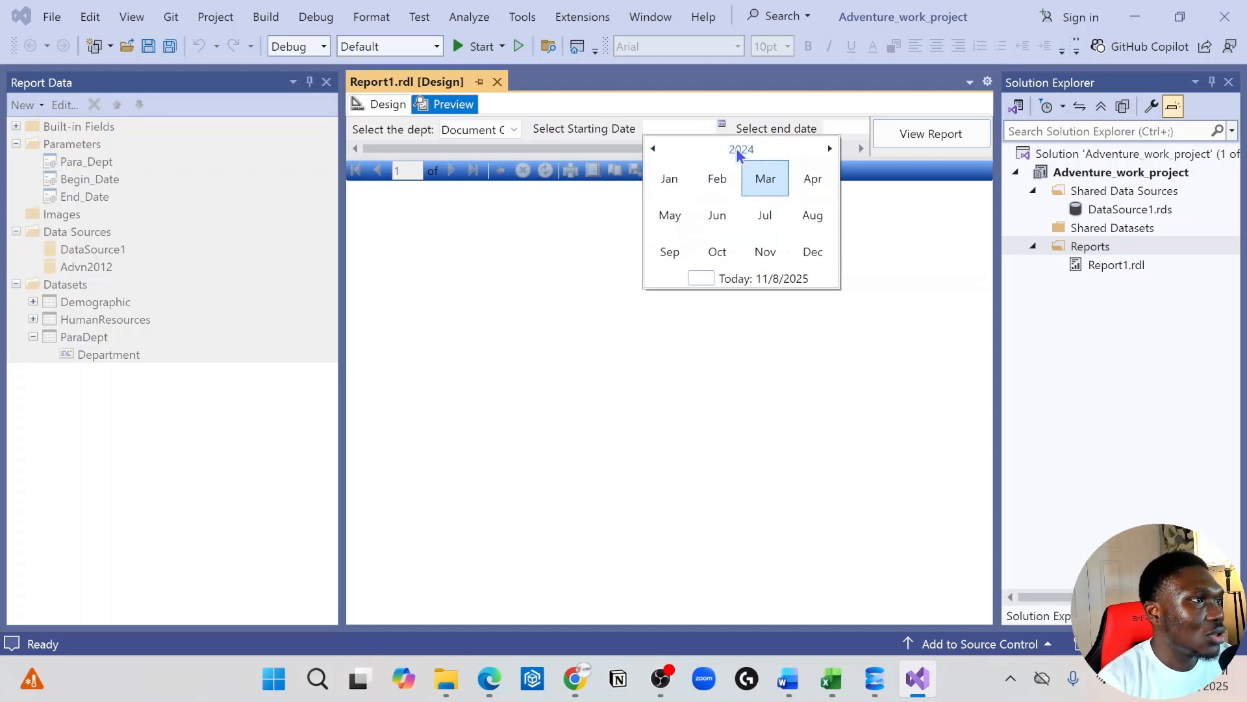
pyautogui.click(740, 150)
pyautogui.click(654, 149)
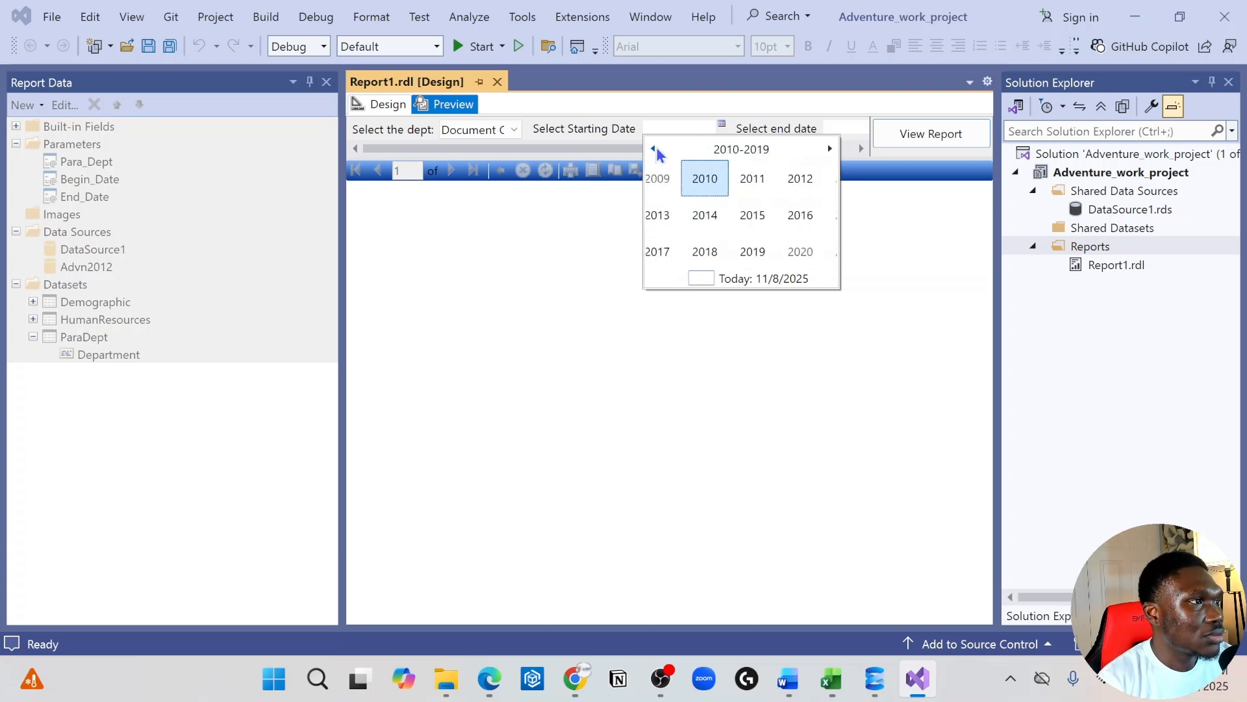
pyautogui.click(654, 150)
pyautogui.click(823, 227)
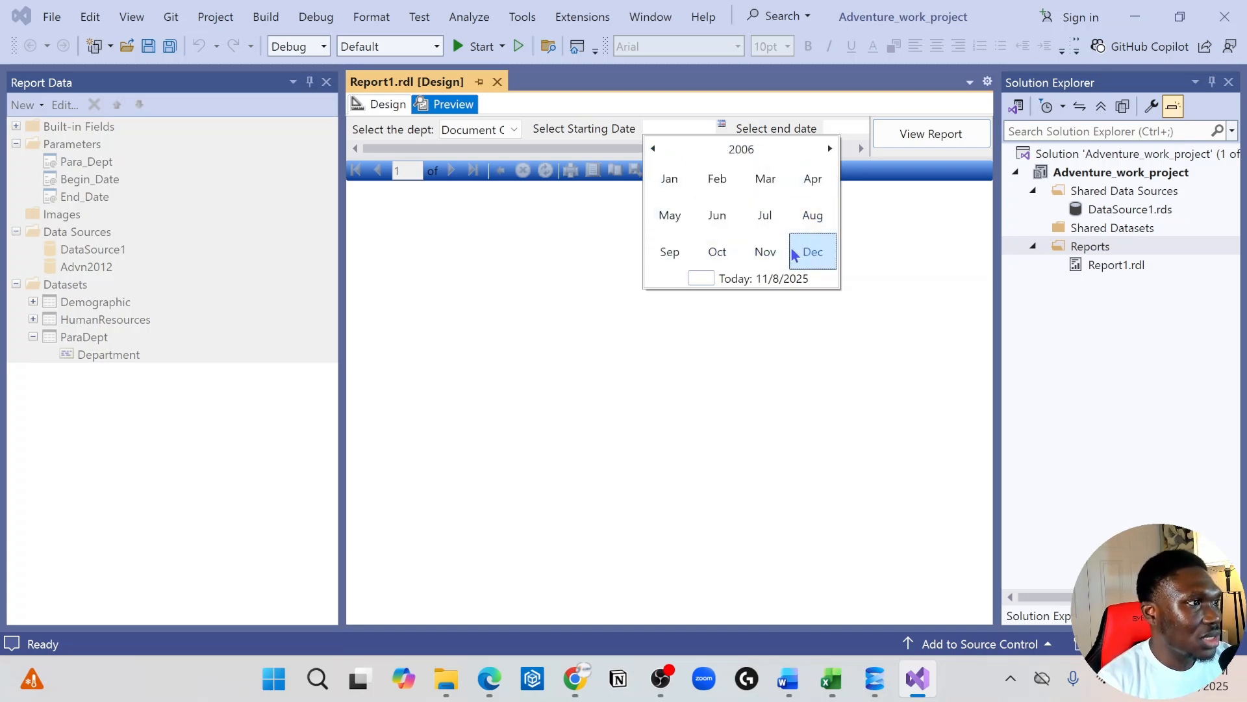
pyautogui.click(669, 182)
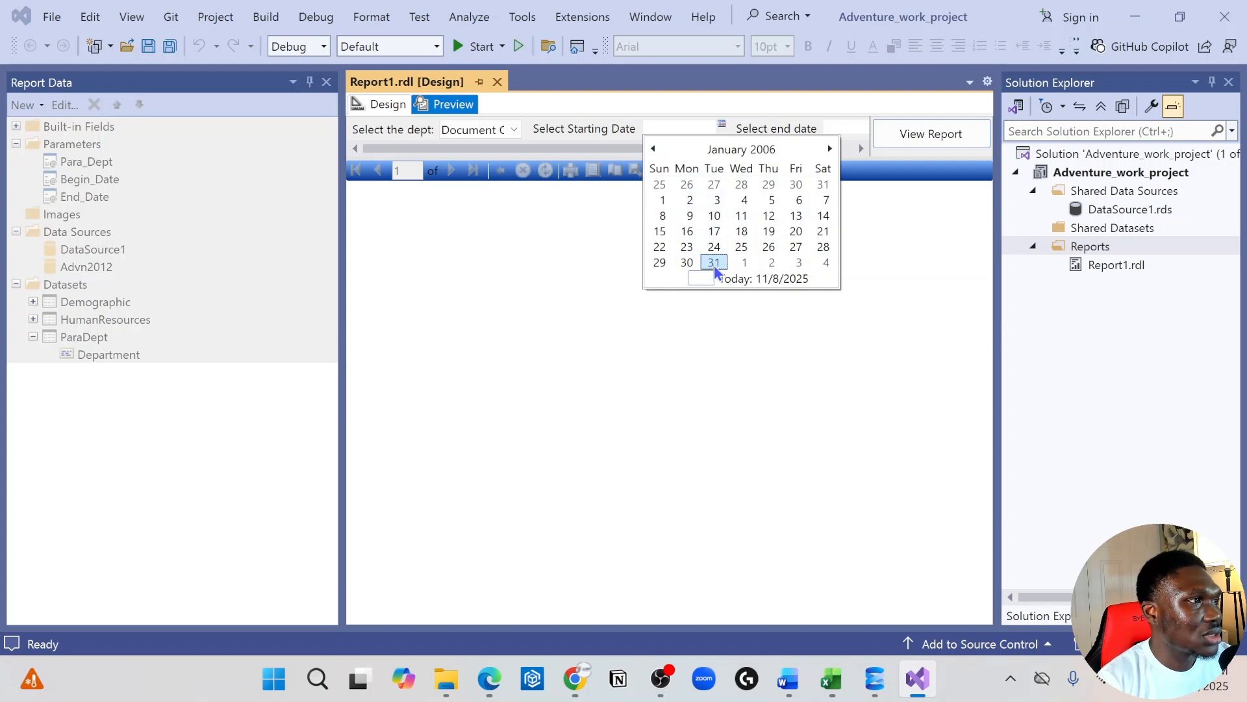
pyautogui.click(714, 263)
# Set the report's end date to 2/7/2008 from its calendar picker
pyautogui.click(862, 128)
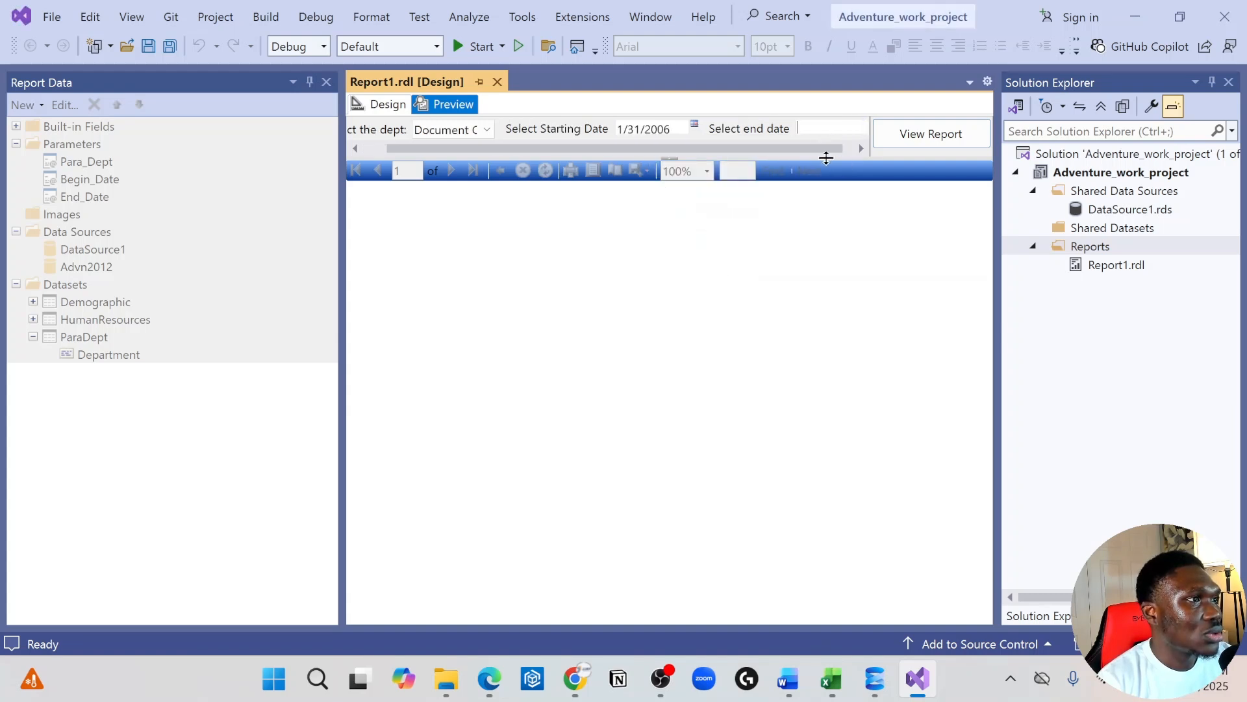
pyautogui.moveTo(826, 151); pyautogui.dragTo(865, 138)
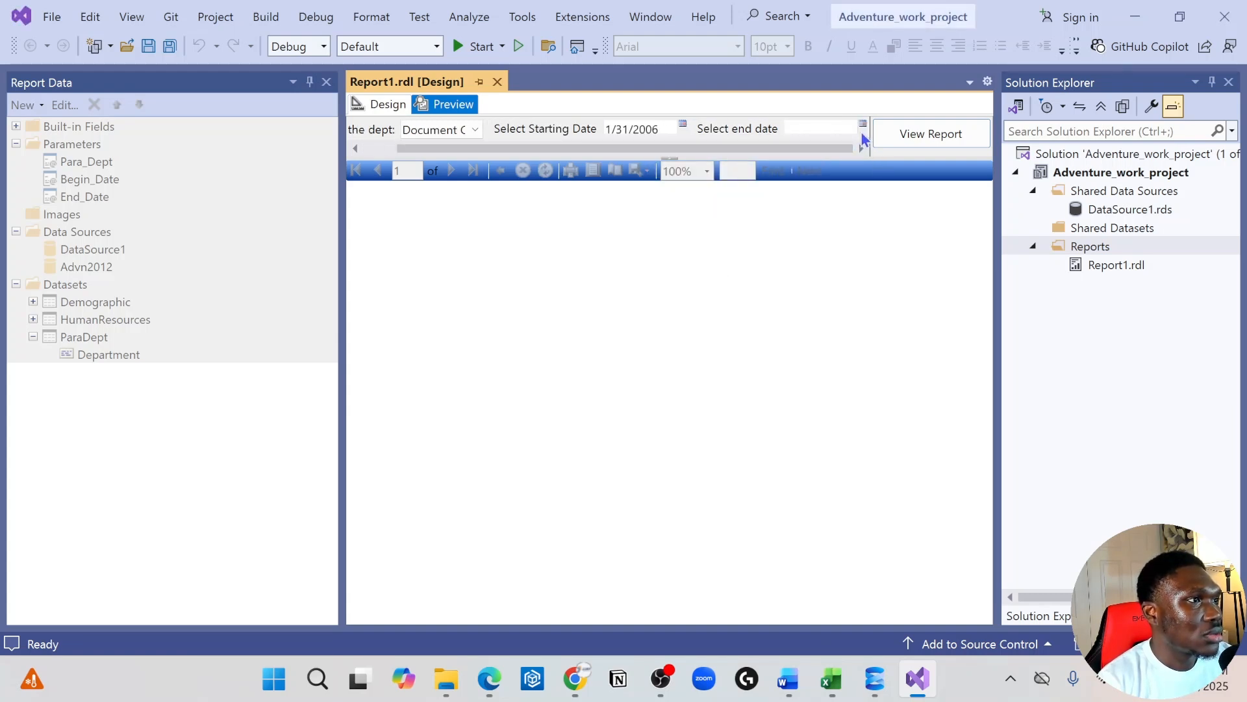
pyautogui.click(862, 125)
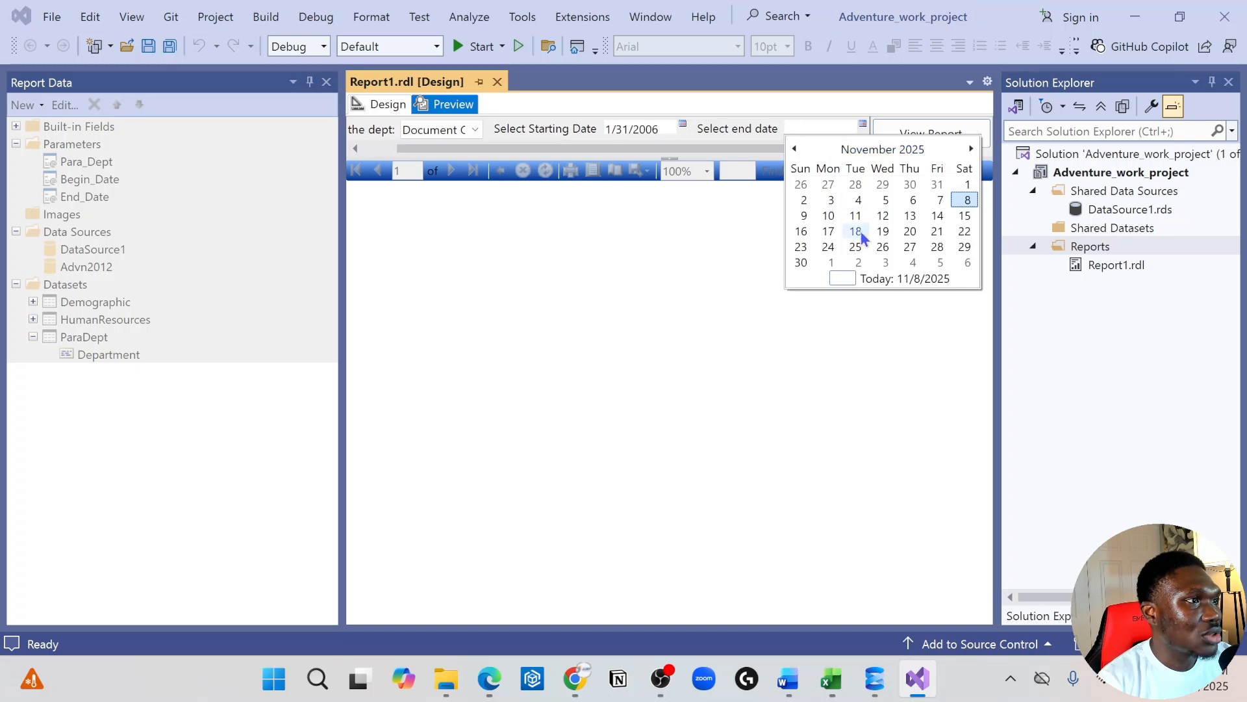
pyautogui.click(842, 147)
pyautogui.click(794, 148)
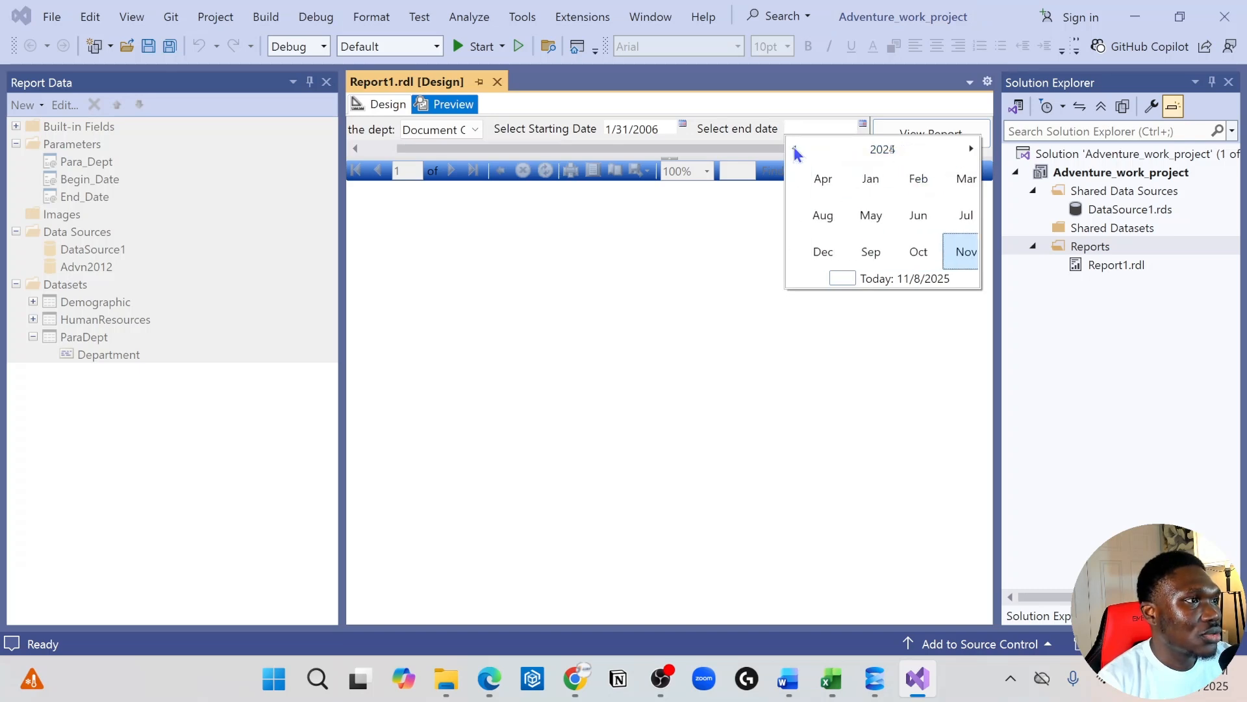
pyautogui.click(794, 148)
pyautogui.click(794, 148)
pyautogui.click(794, 148)
pyautogui.click(793, 148)
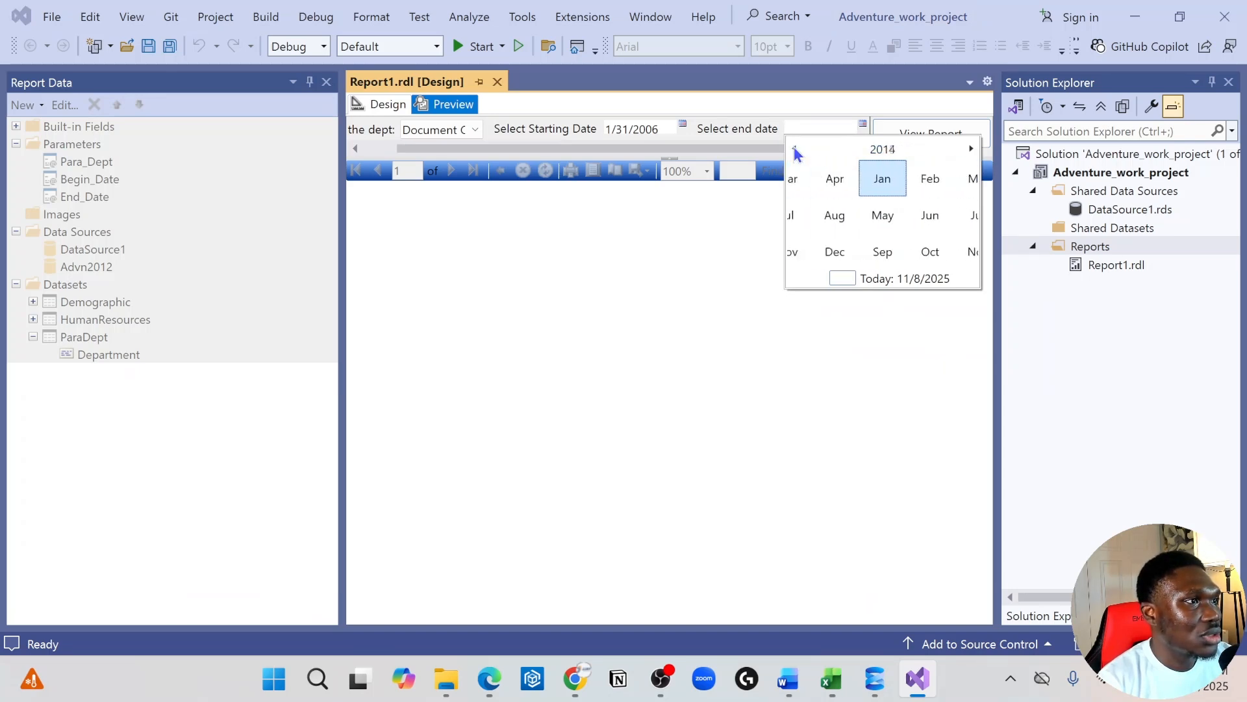
pyautogui.click(794, 148)
pyautogui.click(794, 148)
pyautogui.click(793, 148)
pyautogui.click(794, 149)
pyautogui.click(794, 148)
pyautogui.click(794, 148)
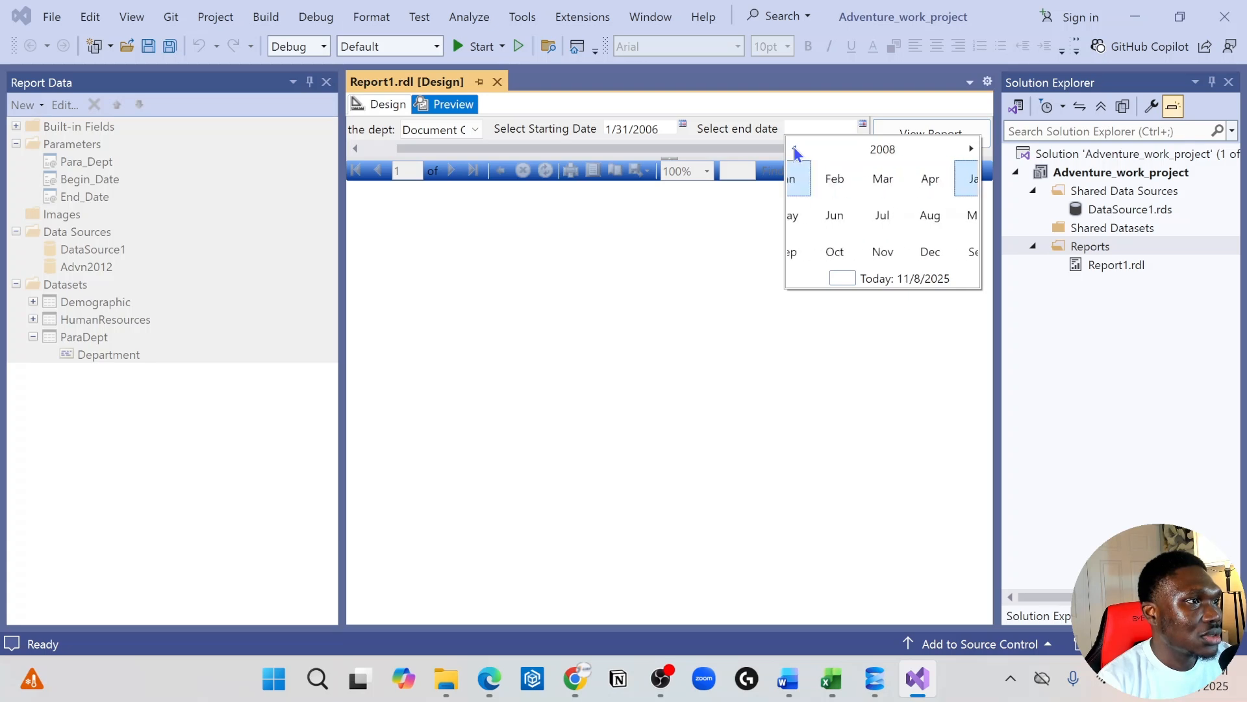
pyautogui.click(855, 179)
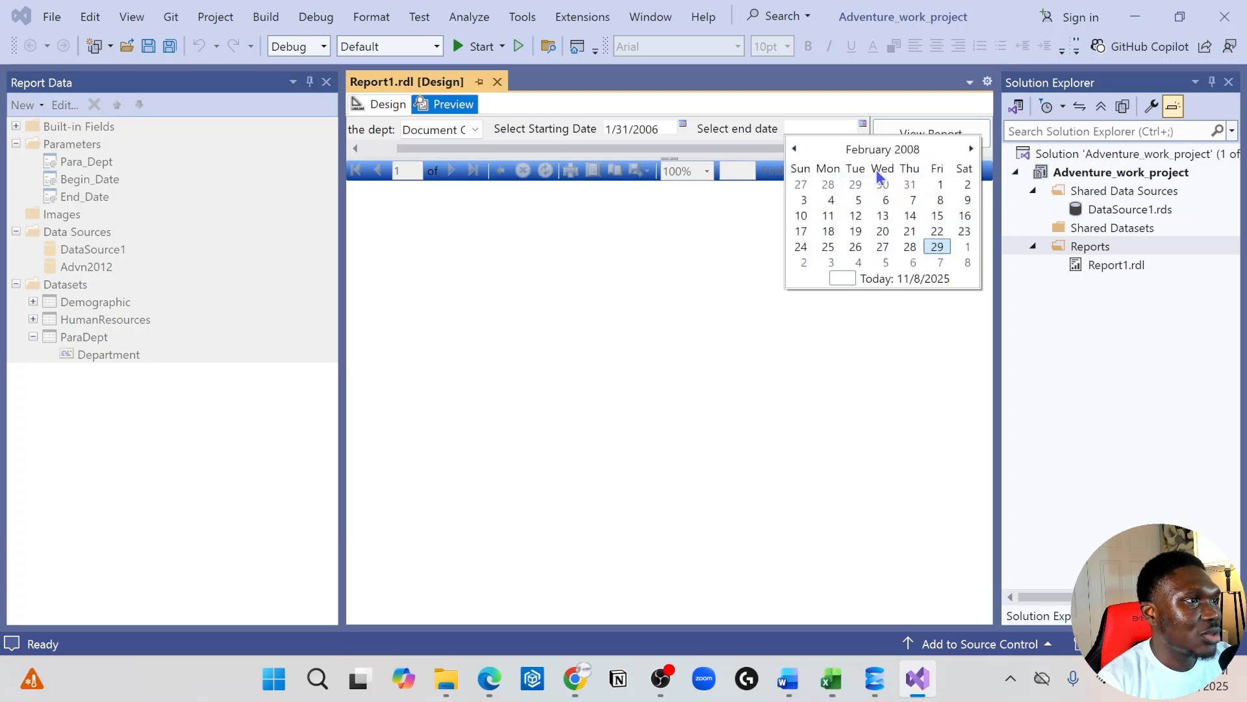
pyautogui.click(907, 195)
# Run the report with the chosen departments and date range, review the start dates in its rows, and return to the design
pyautogui.click(921, 143)
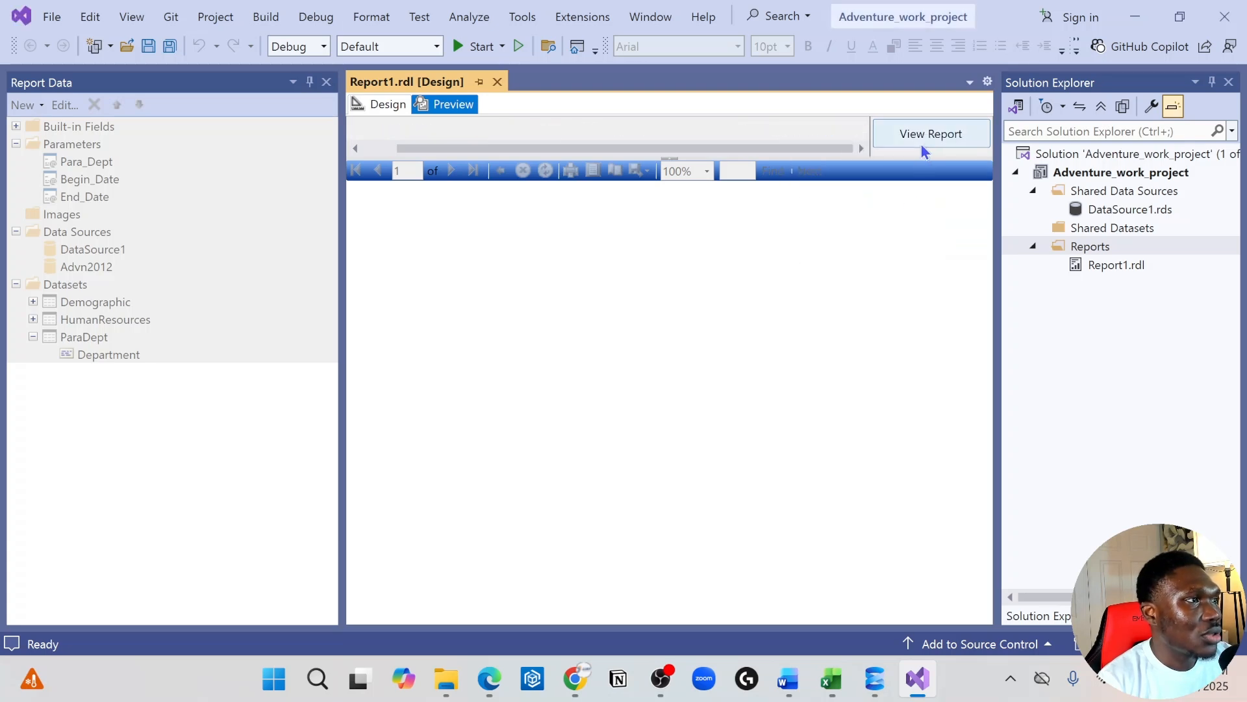
pyautogui.scroll(-6, 723, 436)
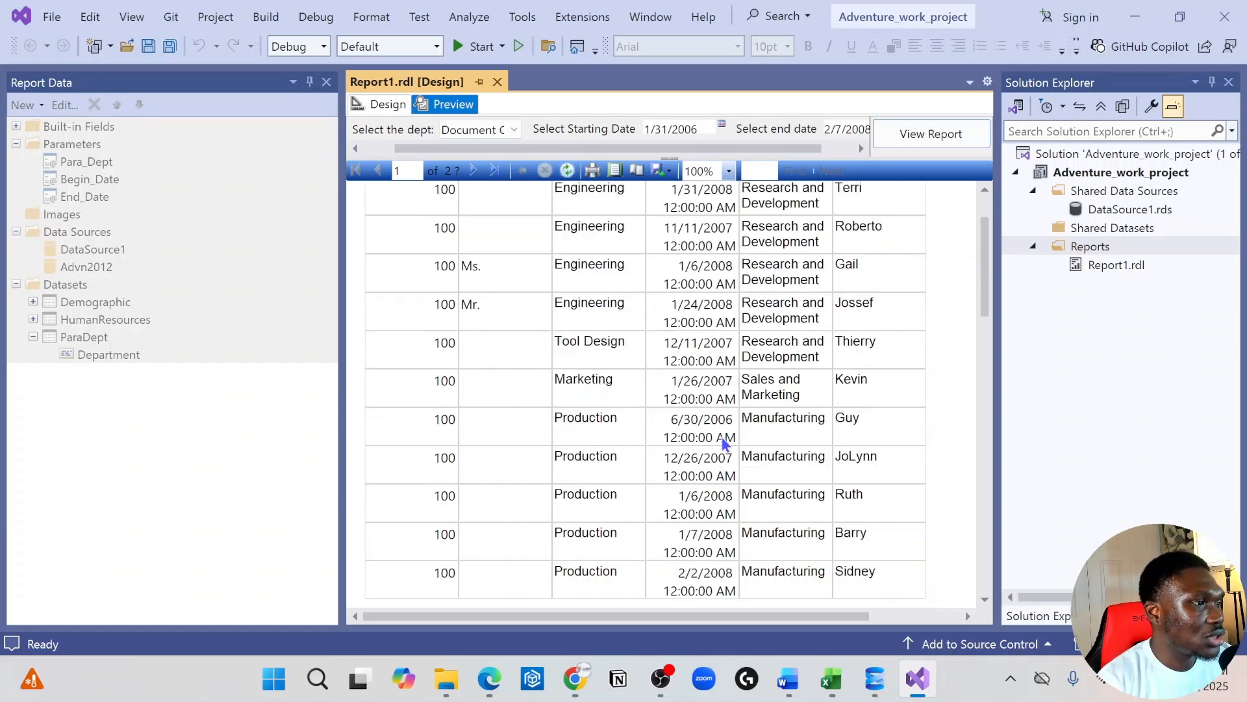
pyautogui.scroll(4, 723, 436)
pyautogui.scroll(2, 692, 230)
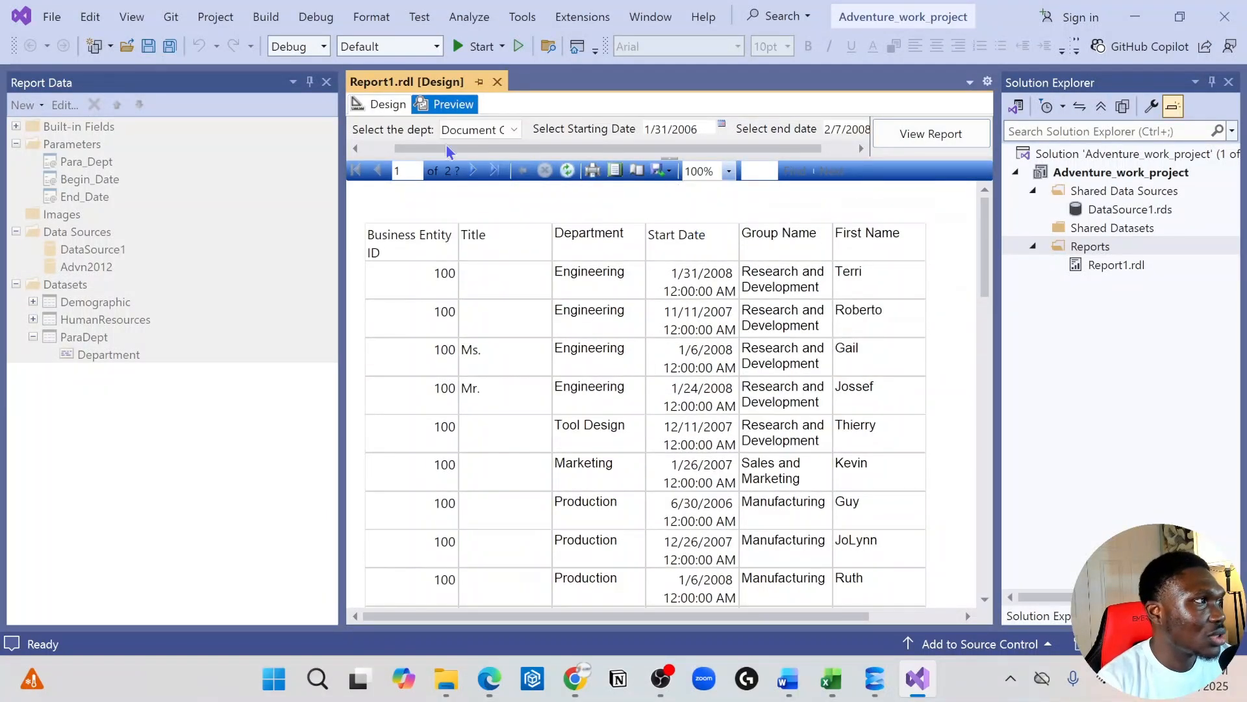
pyautogui.click(389, 104)
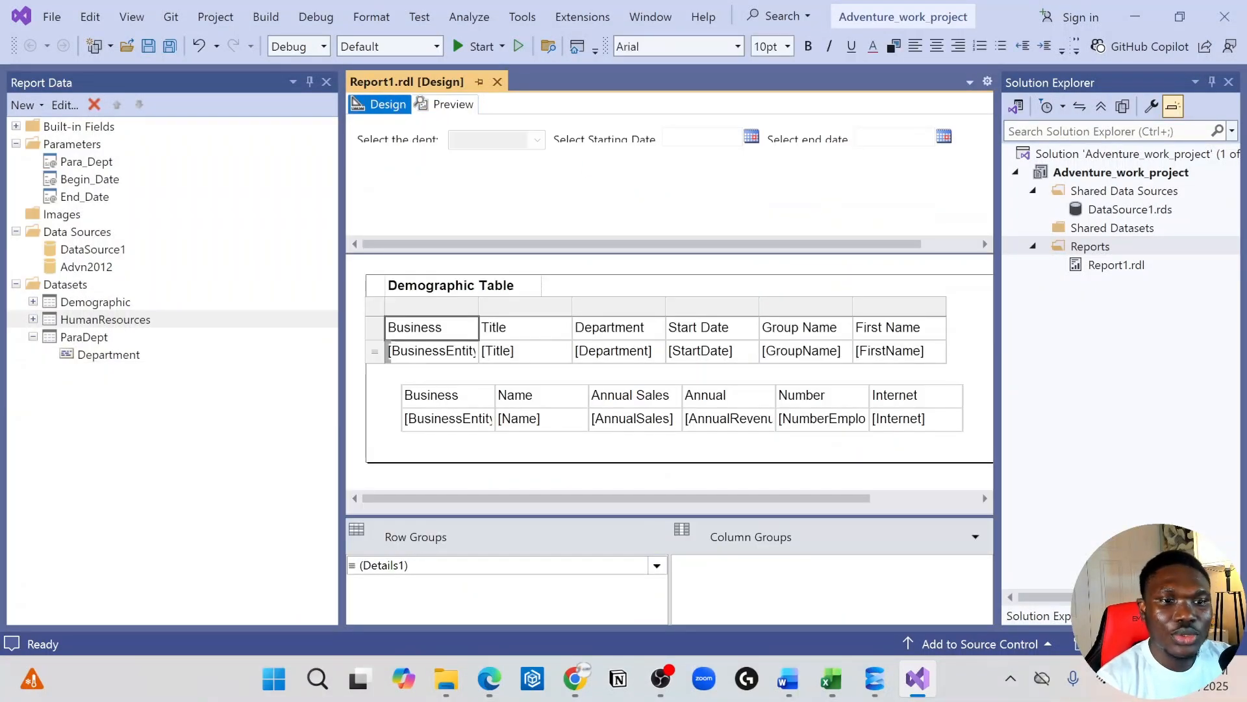